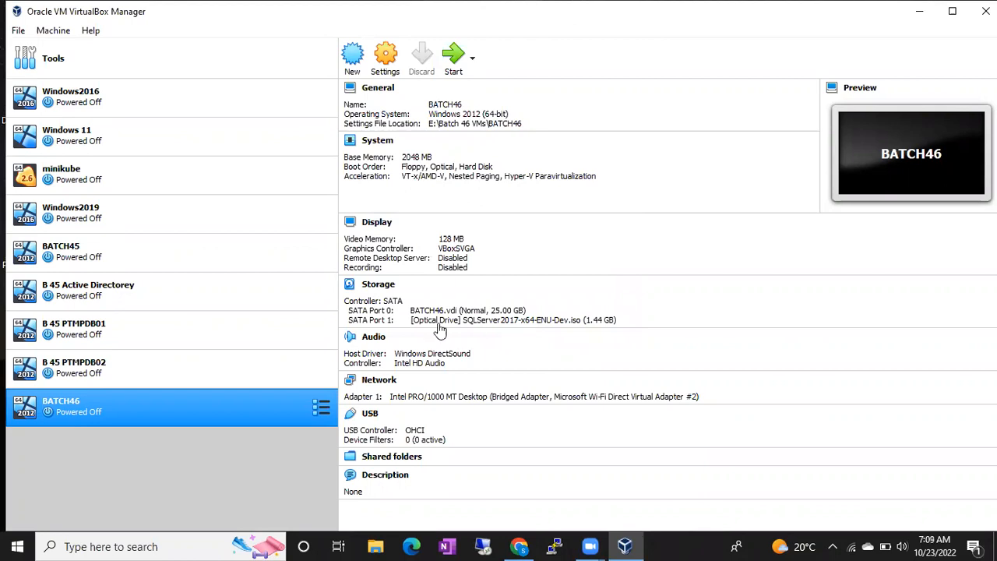
- Start the BATCH46 virtual machine and dismiss the keyboard capture and mouse integration notices
double_click(177, 414)
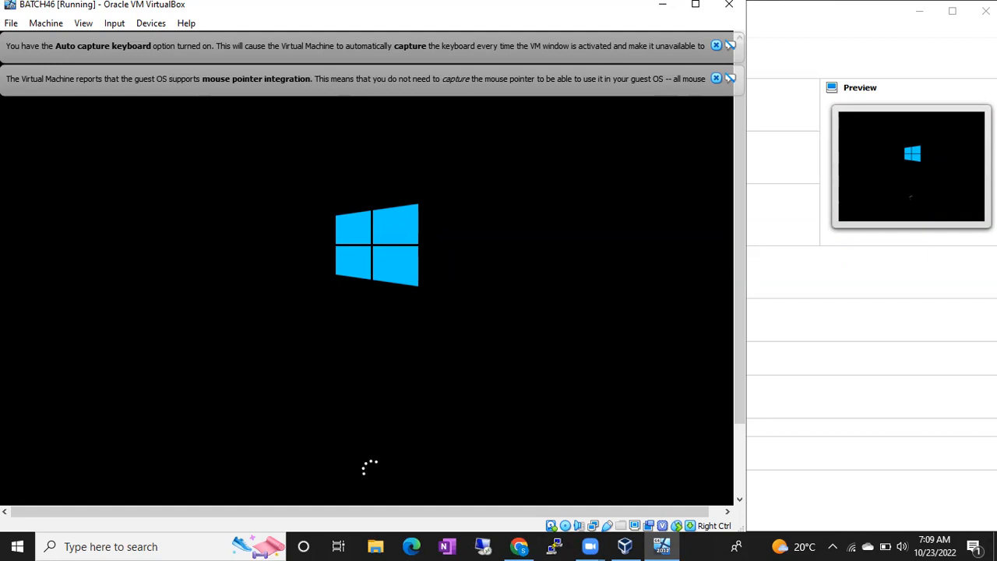
left_click(715, 79)
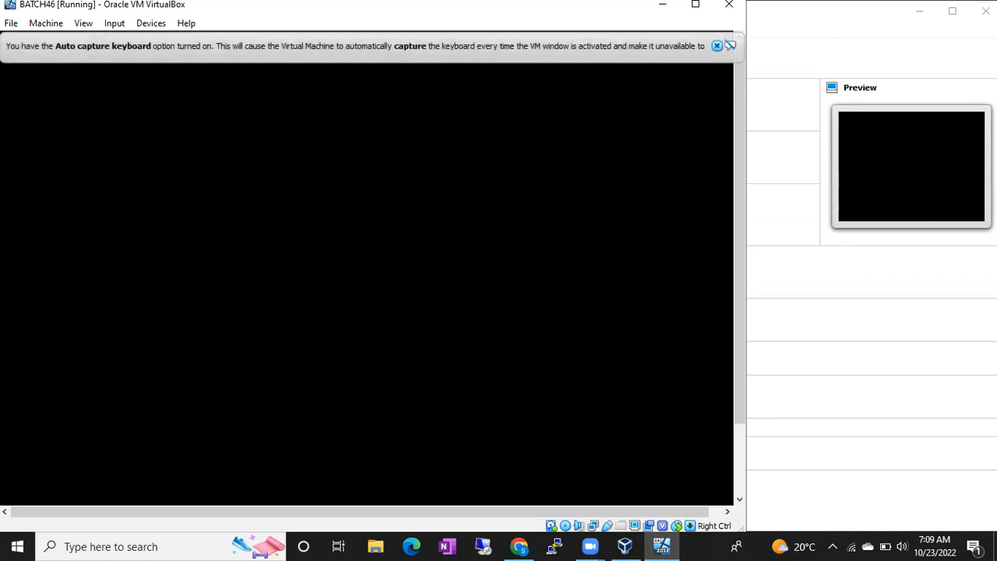
left_click(715, 45)
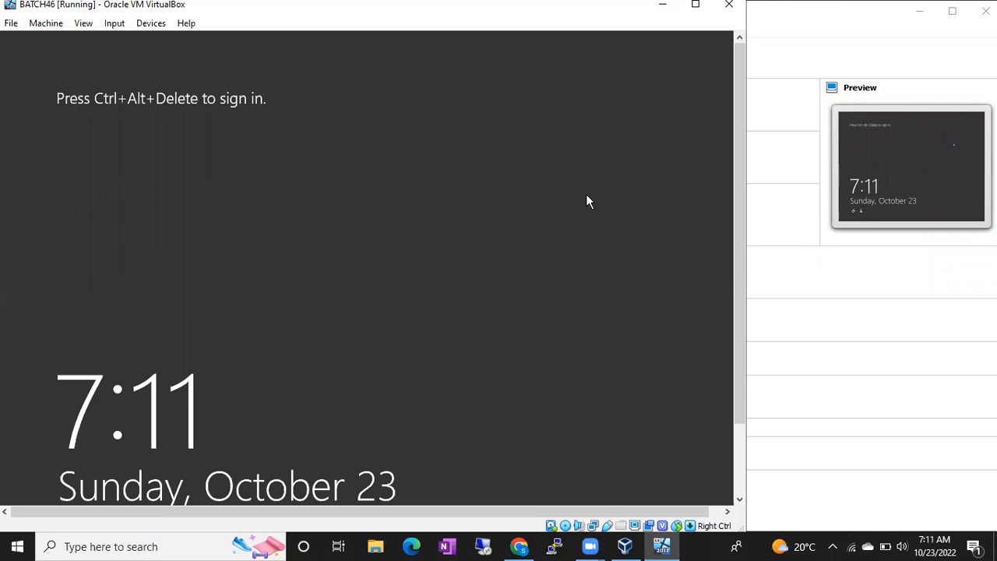
- Connect to 192.168.137.199 through Remote Desktop, entering the administrator account's password and accepting the certificate warning
left_click(486, 545)
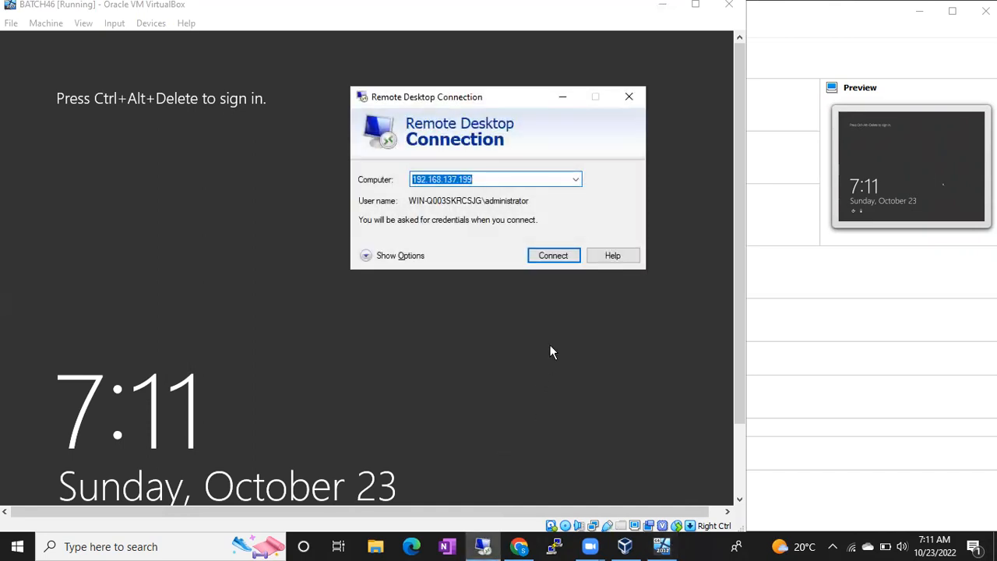
left_click(551, 256)
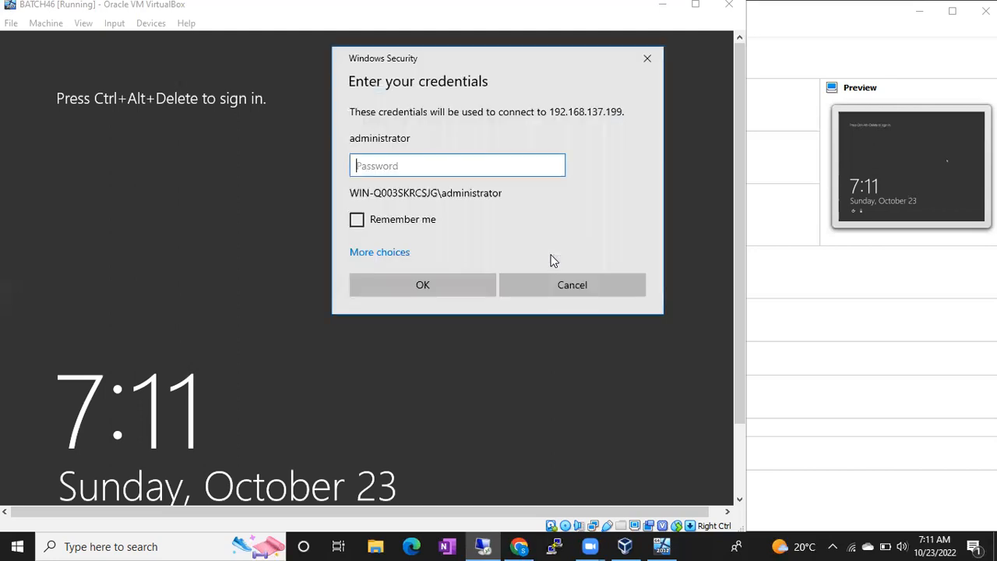
type("••")
key("BackSpace")
key("BackSpace")
type("•••••••••••••")
key("Return")
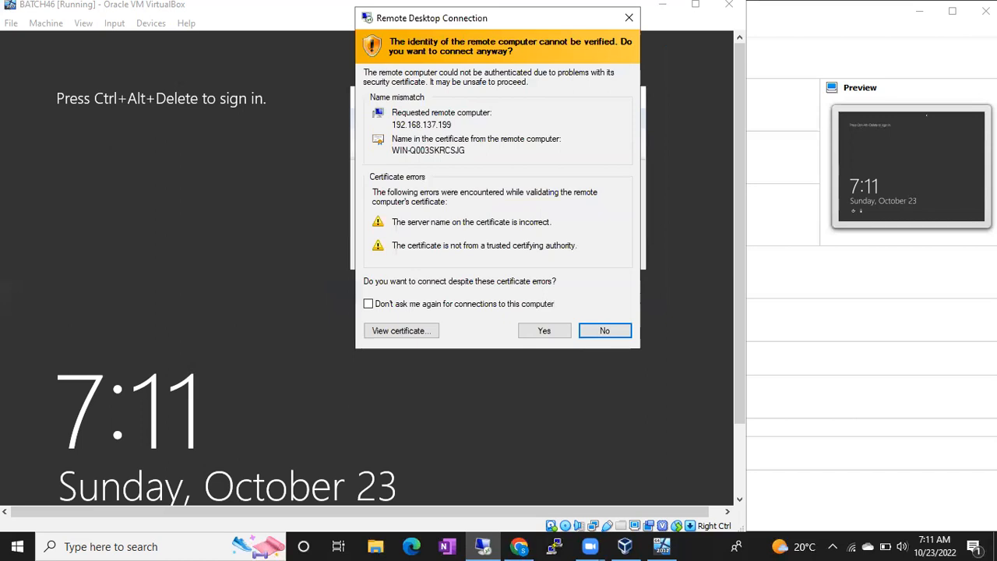
left_click(543, 330)
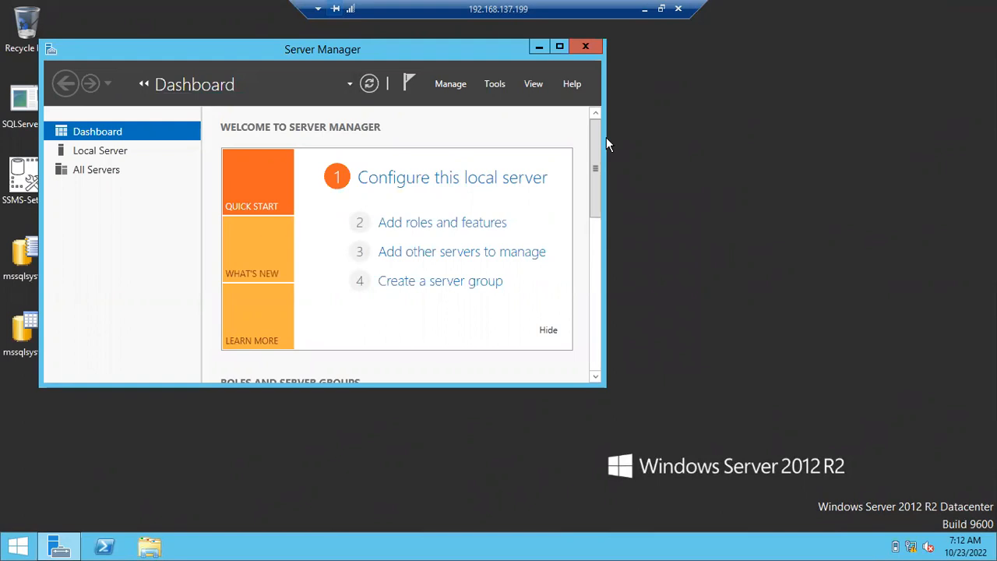
- Minimize Server Manager and slide the full-screen remote session's connection bar to the right, away from the middle
left_click(538, 47)
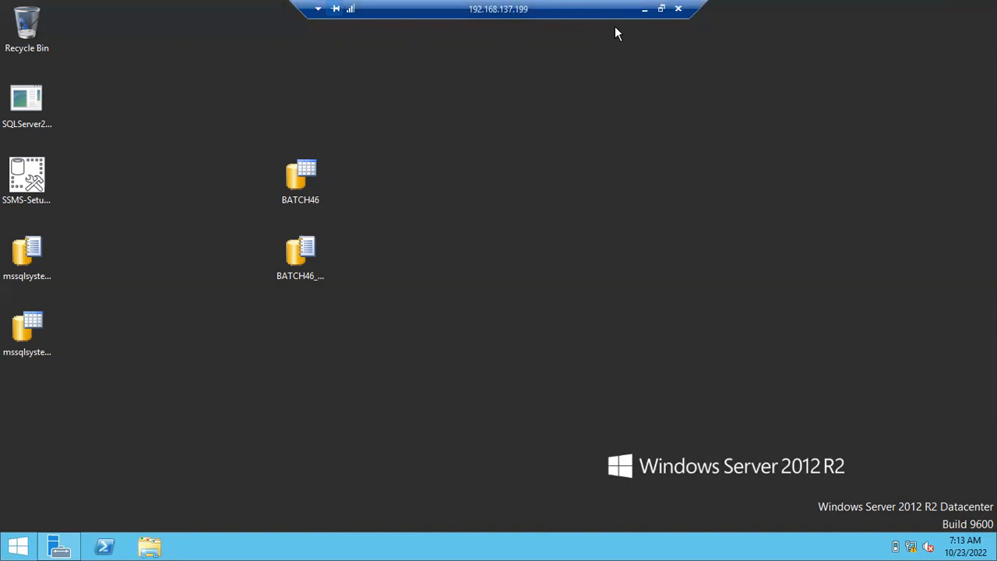
left_click(661, 9)
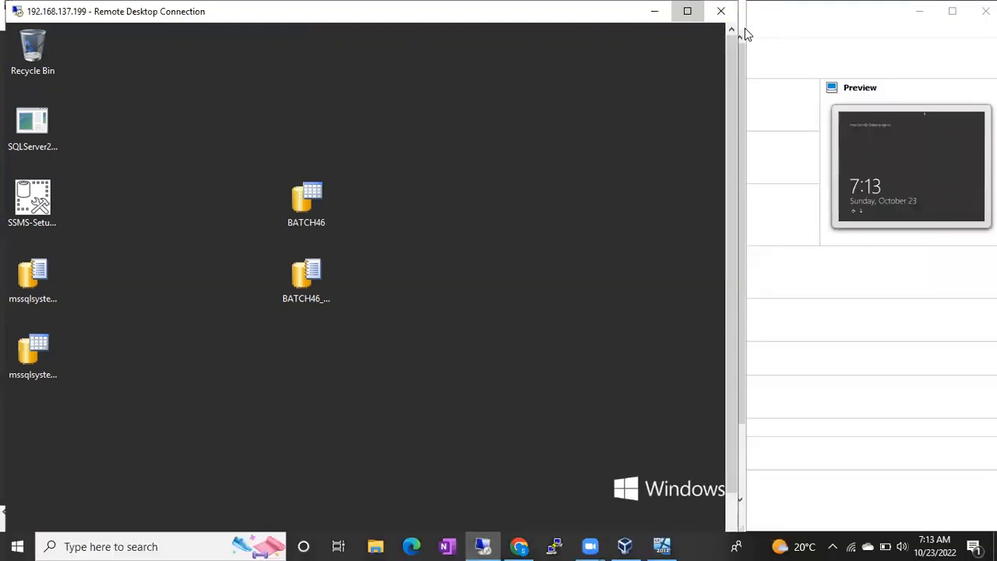
left_click(687, 11)
left_click_drag(654, 10, 838, 7)
left_click_drag(935, 5, 856, 5)
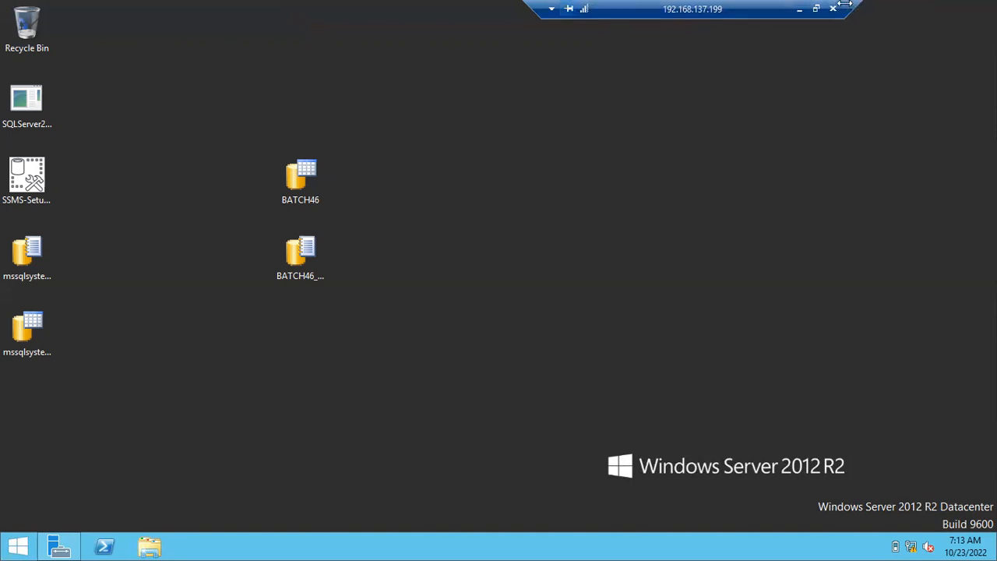
left_click_drag(793, 8, 890, 9)
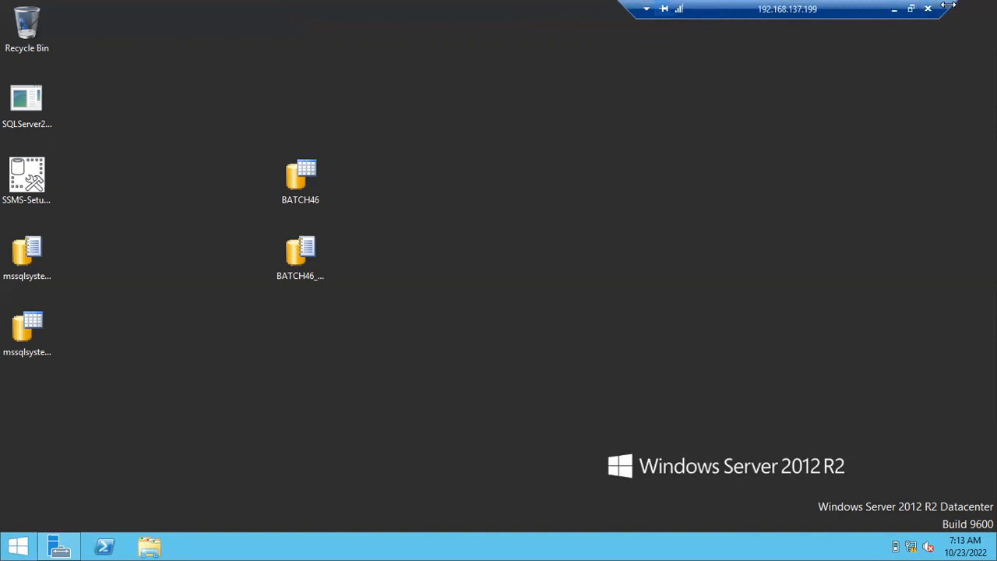
left_click_drag(952, 6, 913, 9)
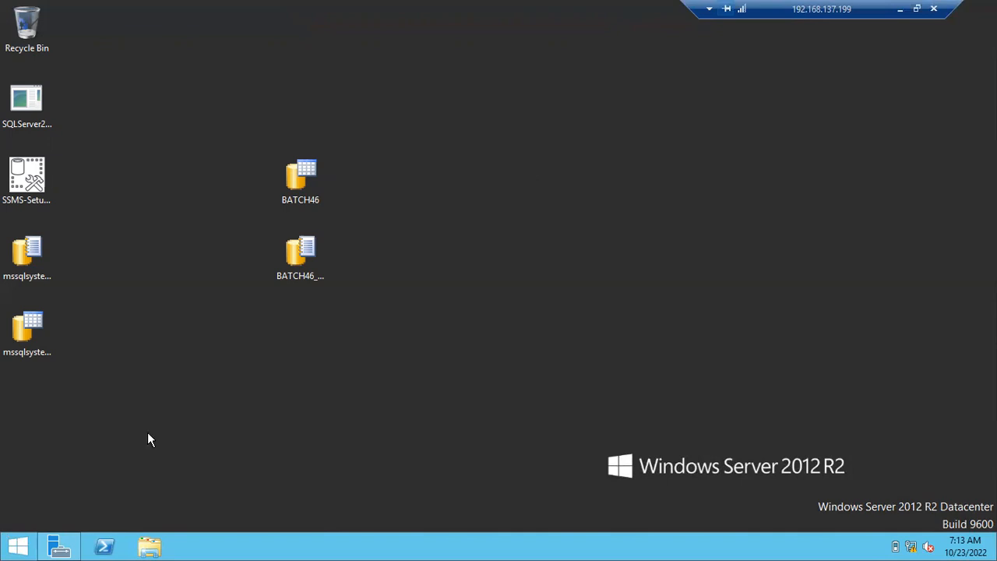
- Launch Microsoft SQL Server Management Studio 18, connect to the WIN-Q003SKRCSJG Database Engine with Windows Authentication, and narrow Object Explorer
left_click(18, 544)
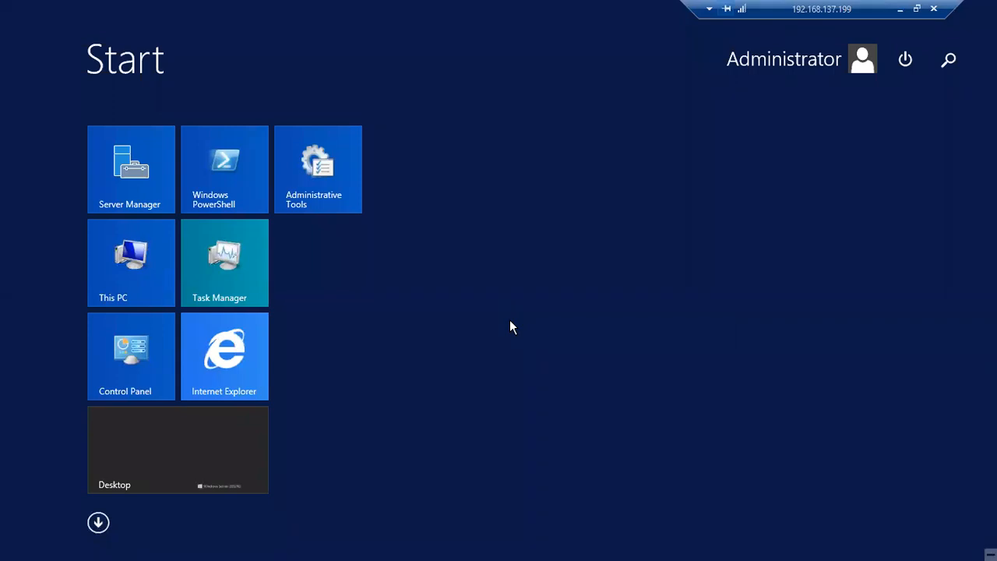
type("ssm")
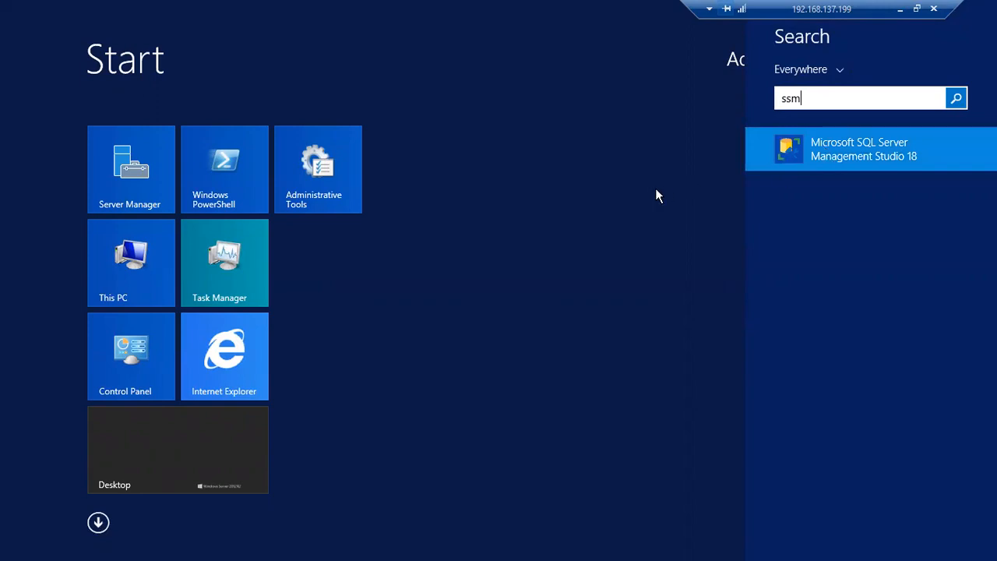
key("Return")
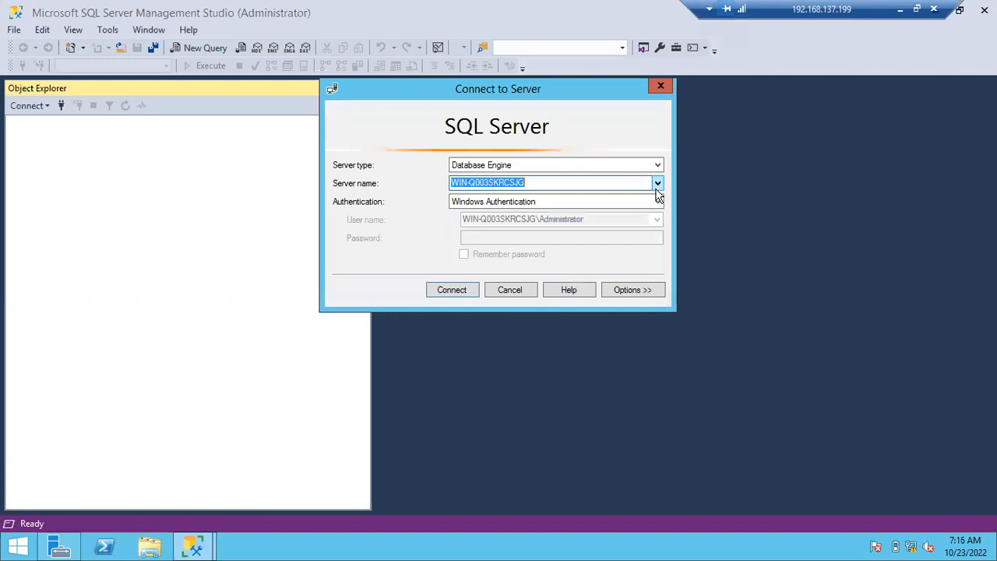
left_click(460, 291)
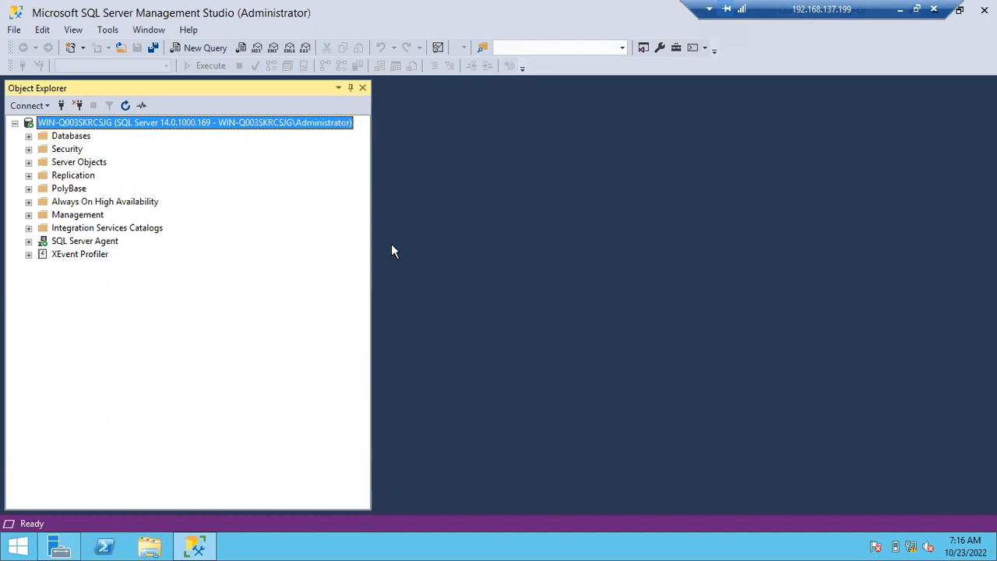
left_click_drag(372, 221, 269, 209)
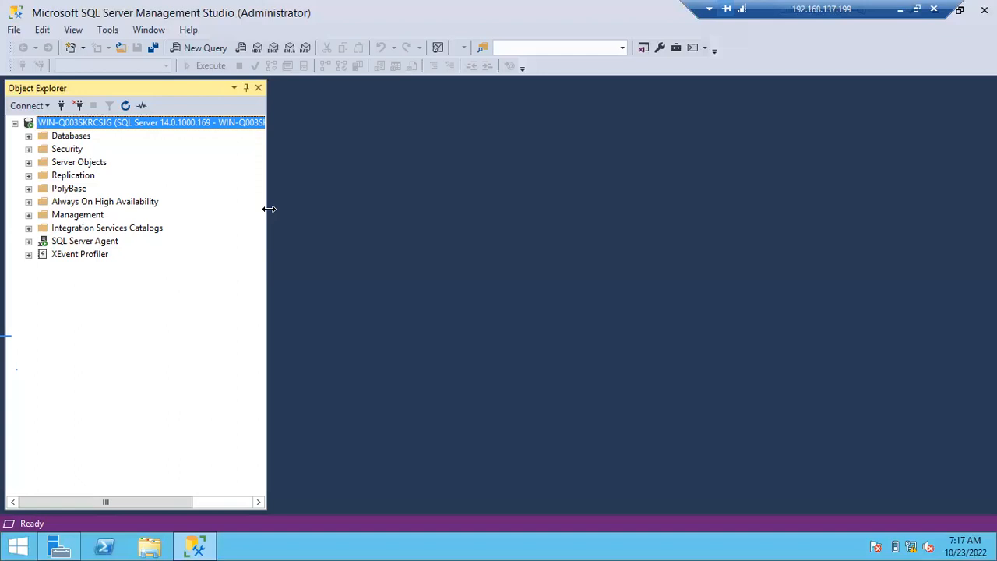
- Minimize the remote session and open a blank Notepad document on the host computer
left_click(899, 10)
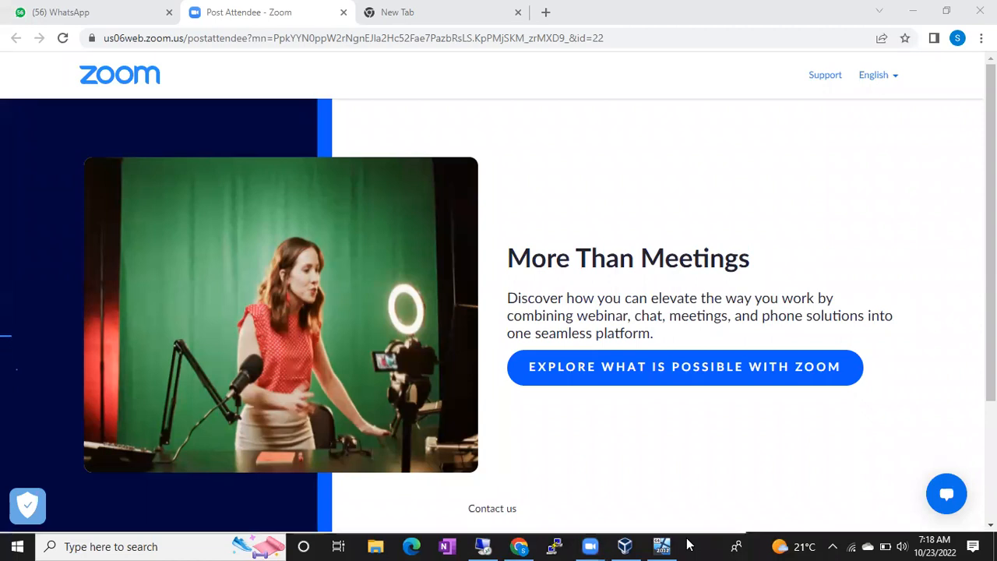
key("super+r")
type("notepad")
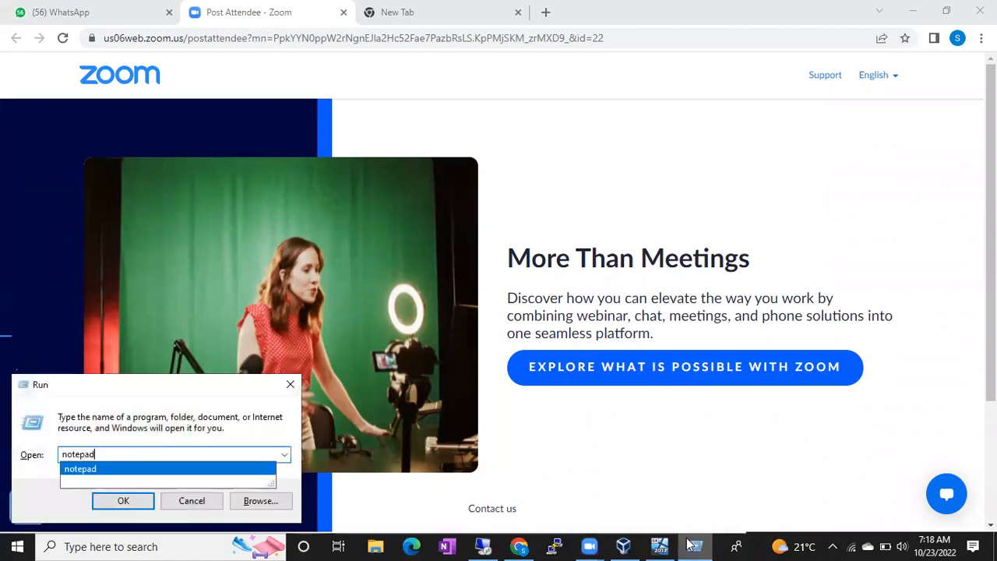
key("Return")
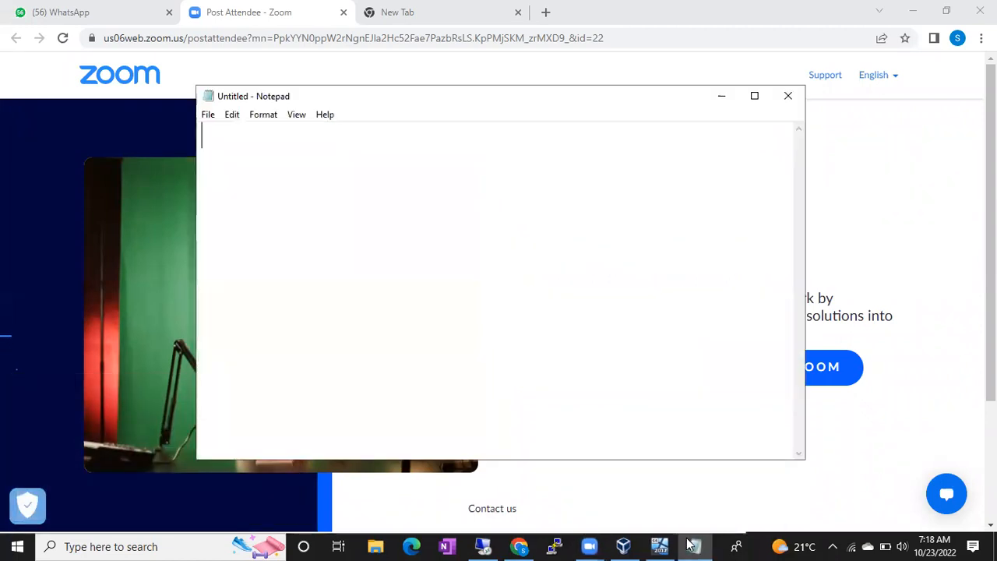
- Write the heading line "We can automate the things in 2 ways" in the blank note
type("We can a")
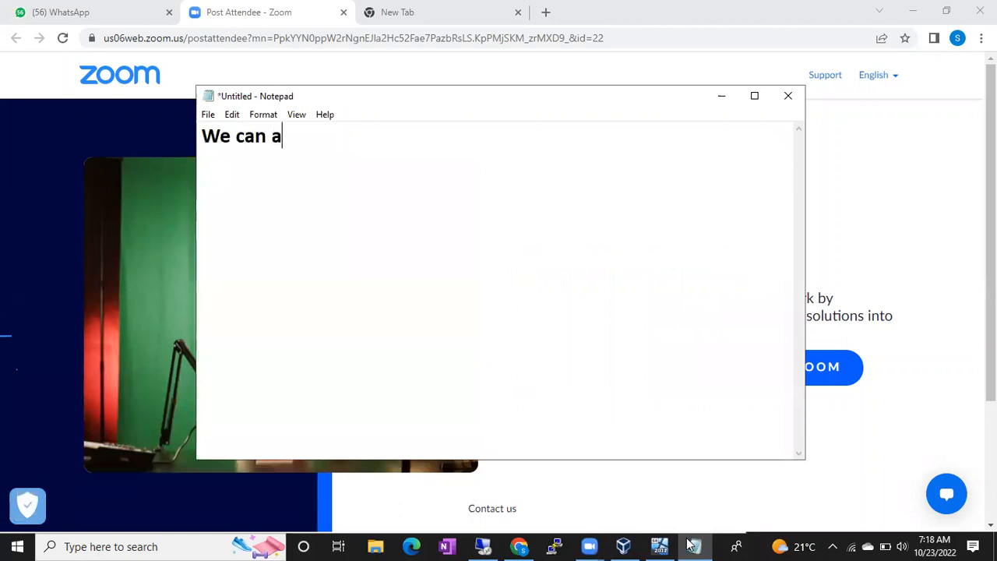
type("utota")
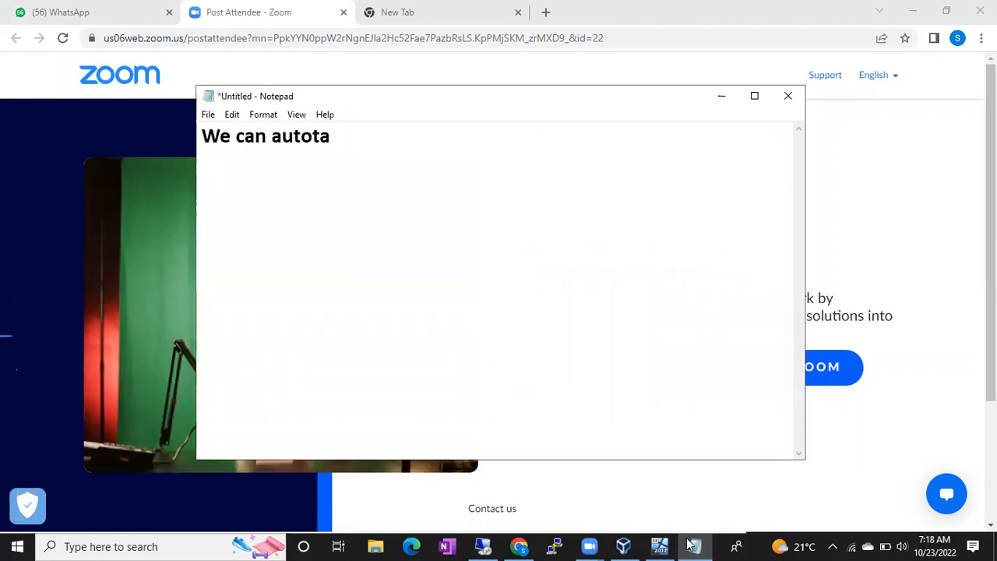
key("BackSpace")
key("BackSpace")
type("mate")
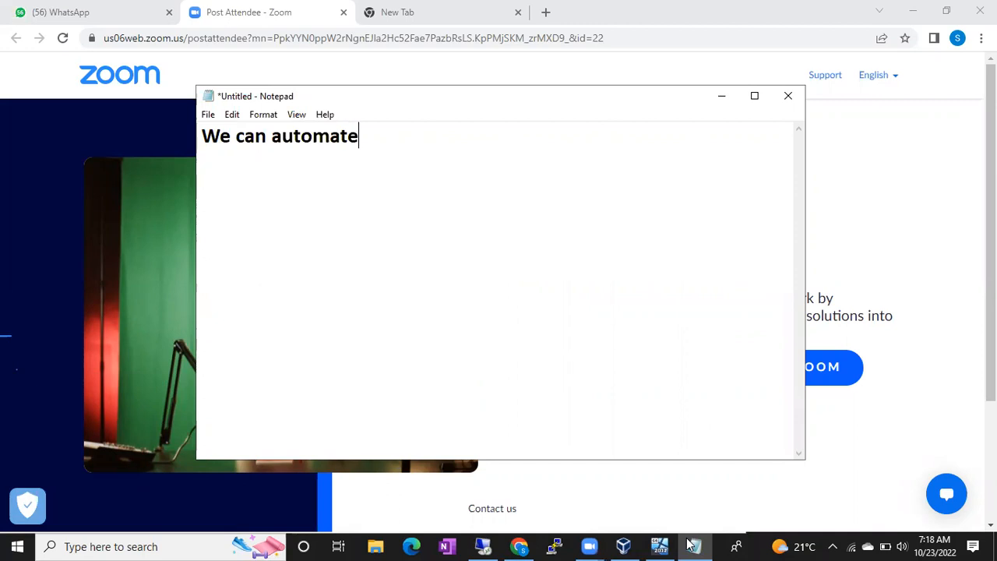
type(" the thing")
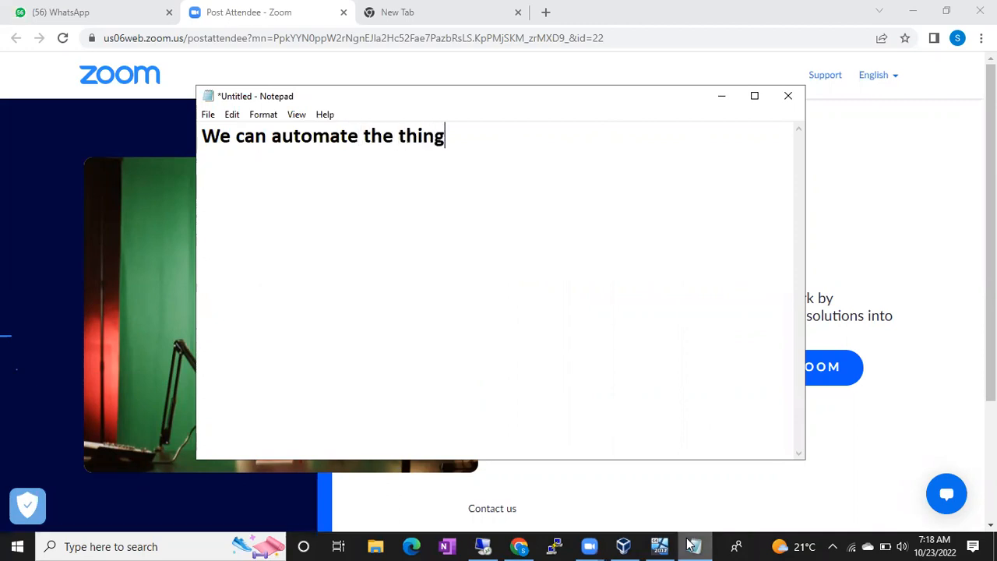
type("s in 2 ways o")
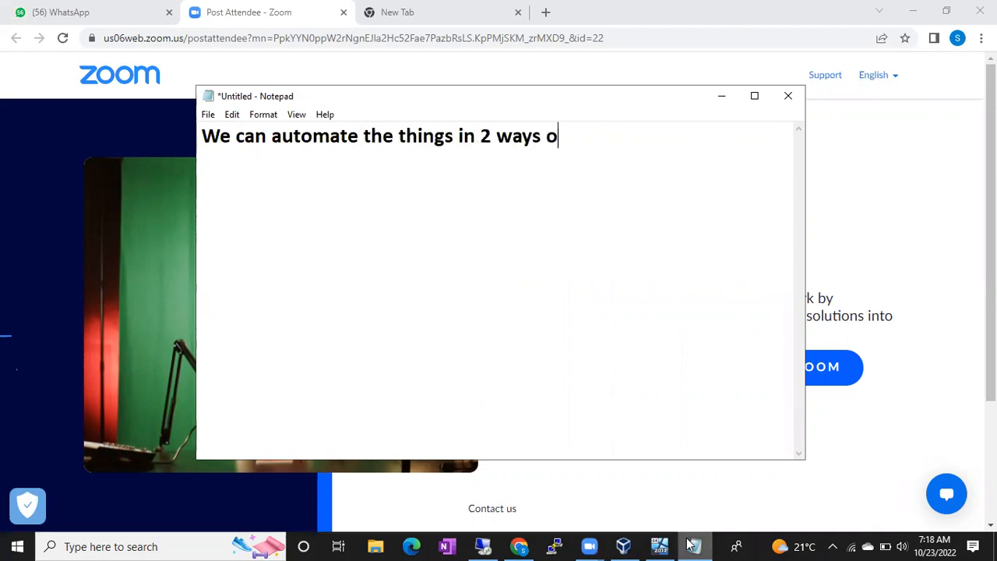
key("BackSpace")
key("Return")
- List "1. Jobs" and "2. Maintenance Plans" on separate lines under the heading
type("1. Jobs")
key("Return")
type("2. Mainten")
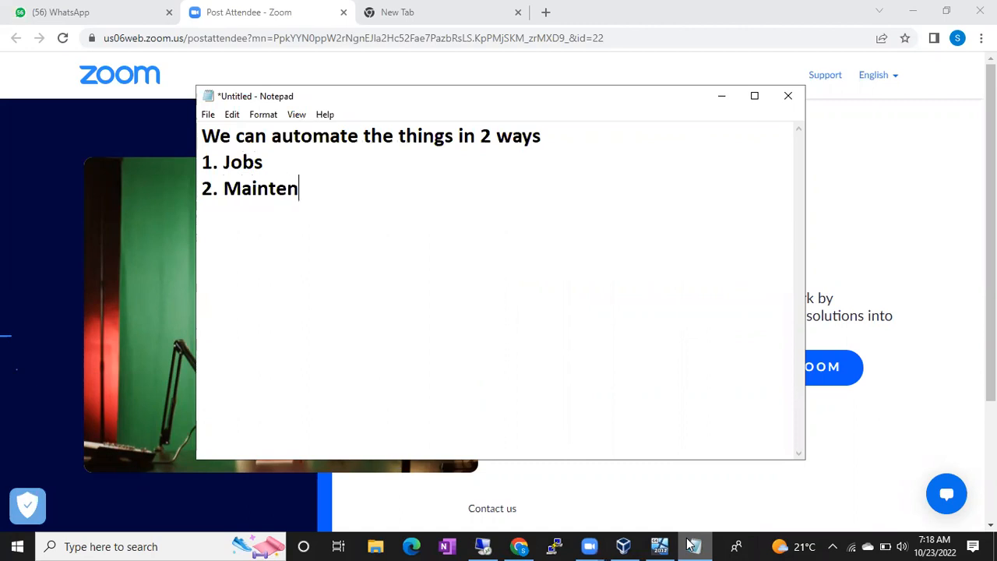
type("ance Plans")
key("Return")
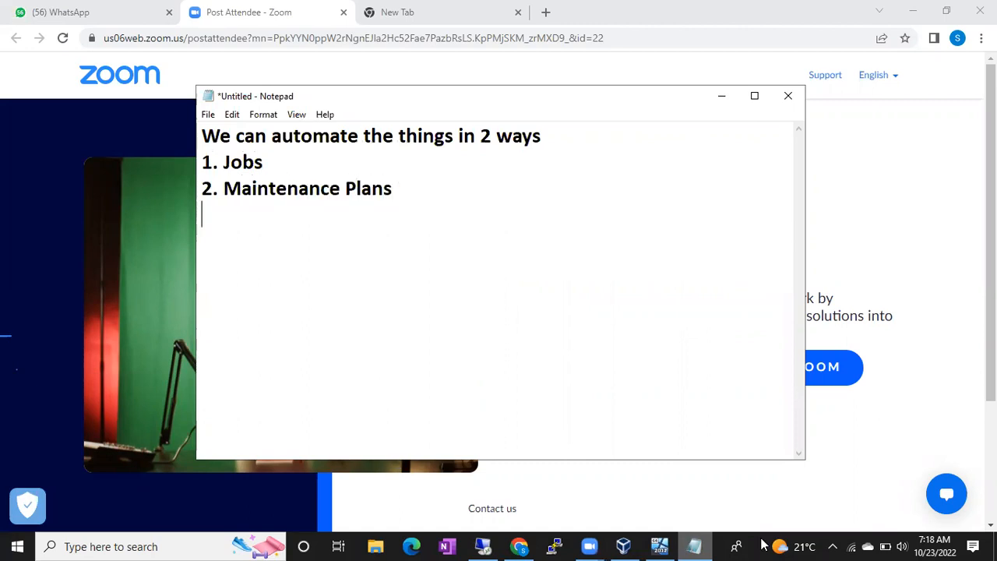
- Return to the remote SQL Server Management Studio session and inspect the syspolicy_purge_history job under SQL Server Agent's Jobs
left_click(483, 546)
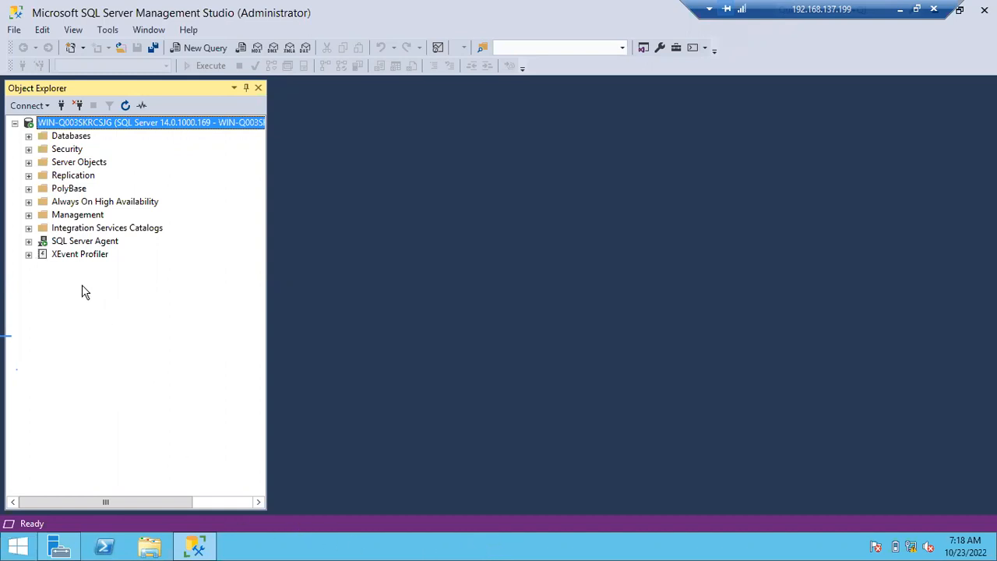
left_click(72, 243)
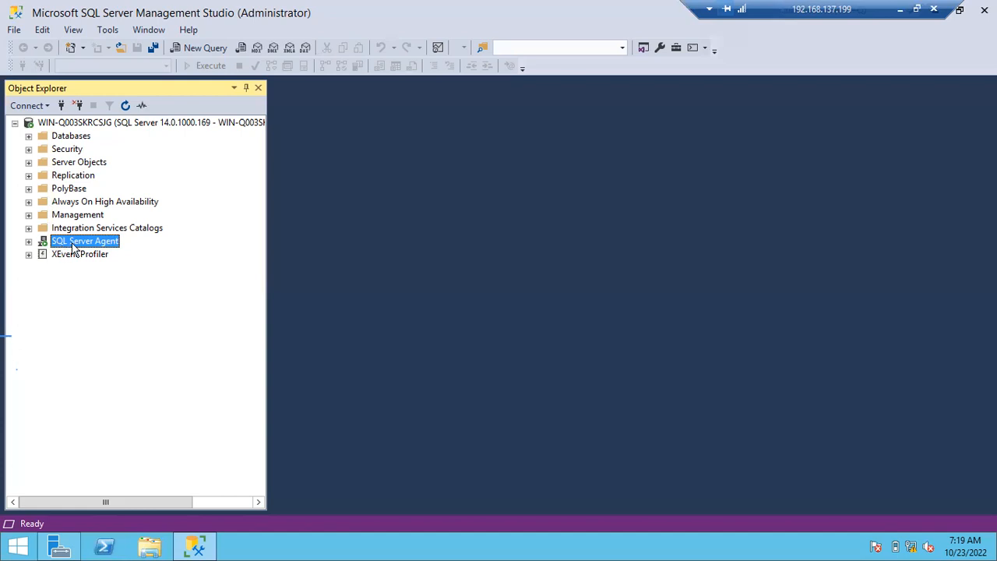
left_click(29, 242)
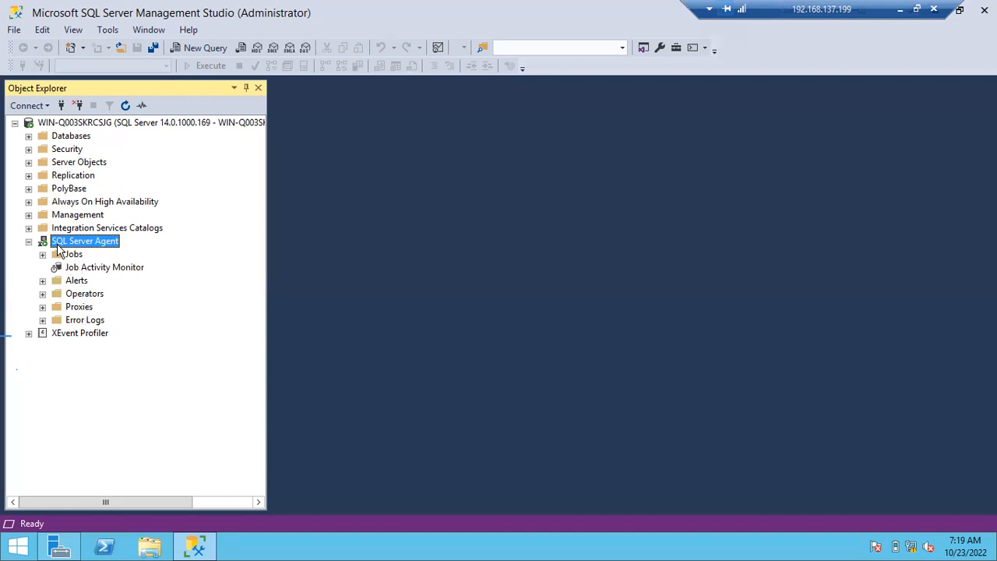
left_click(42, 256)
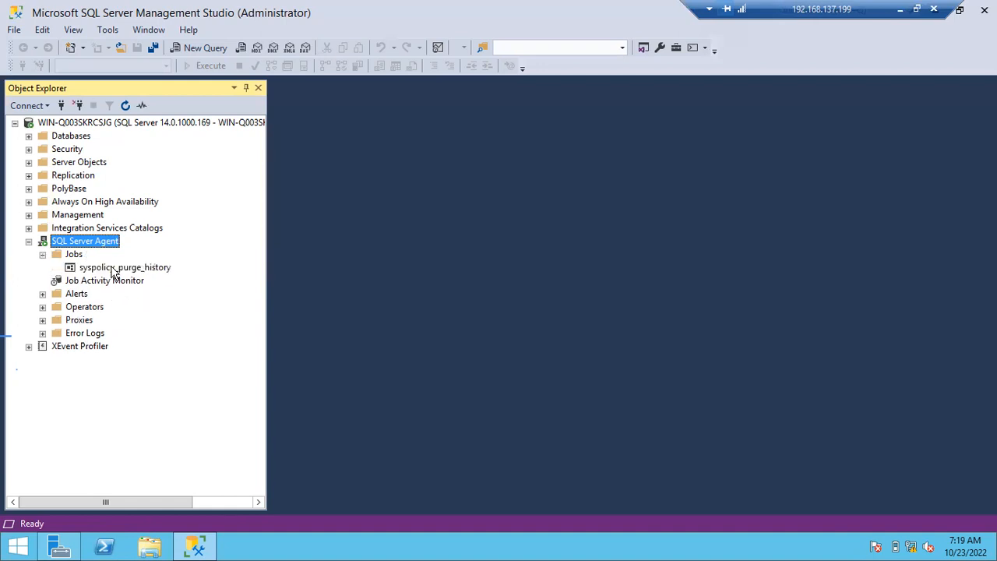
left_click(114, 268)
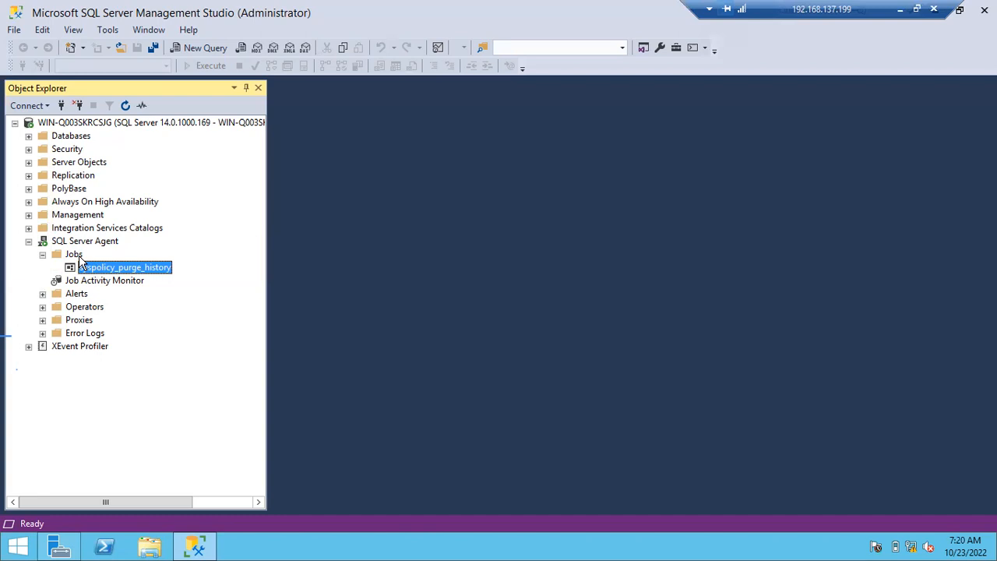
- Switch back to the Notepad note and add the line "Maintenance jobs" below the list, separated by a blank line
left_click(899, 11)
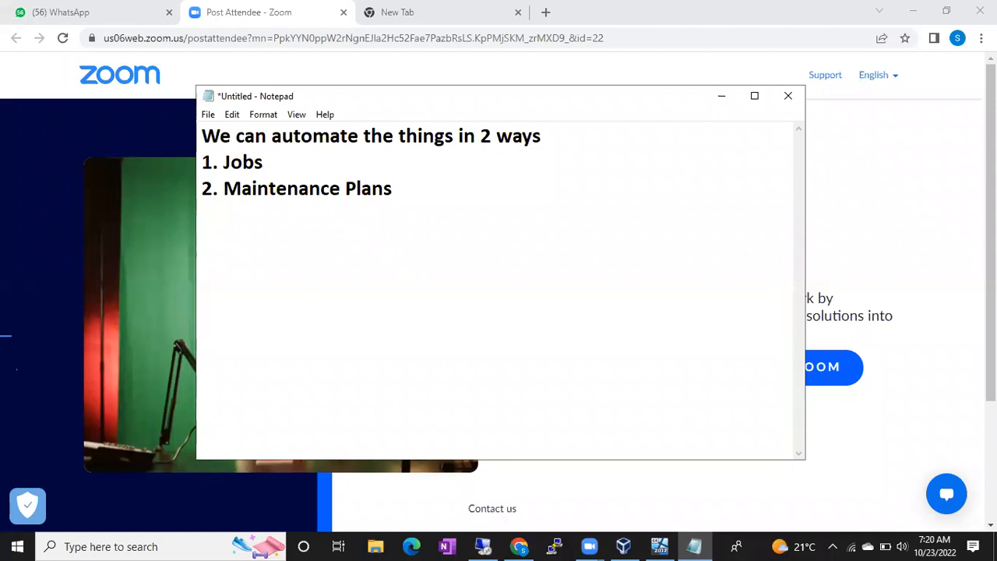
type("Main")
type("tenanc")
key("BackSpace")
type("a")
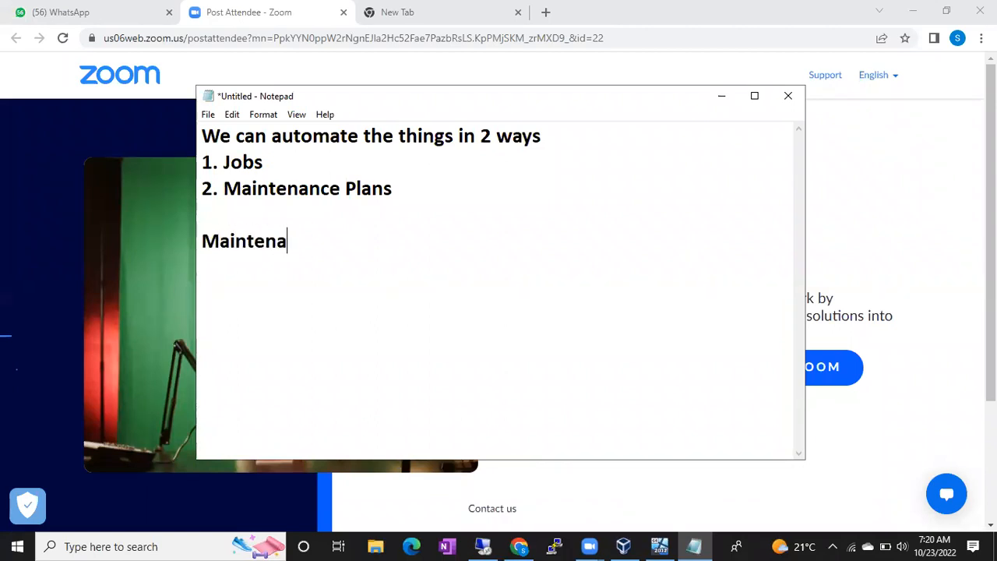
type("nce jobs")
key("Return")
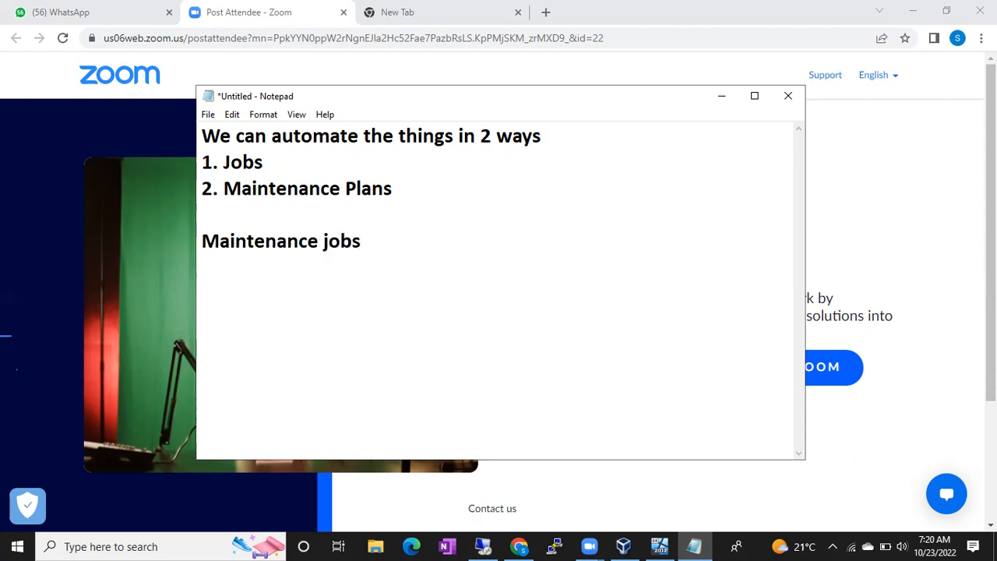
- Under "Maintenance jobs", list "1. Backup JObs" and "2. DBCC CheckDB" on separate lines
type("1. Backups")
key("BackSpace")
type("JOb")
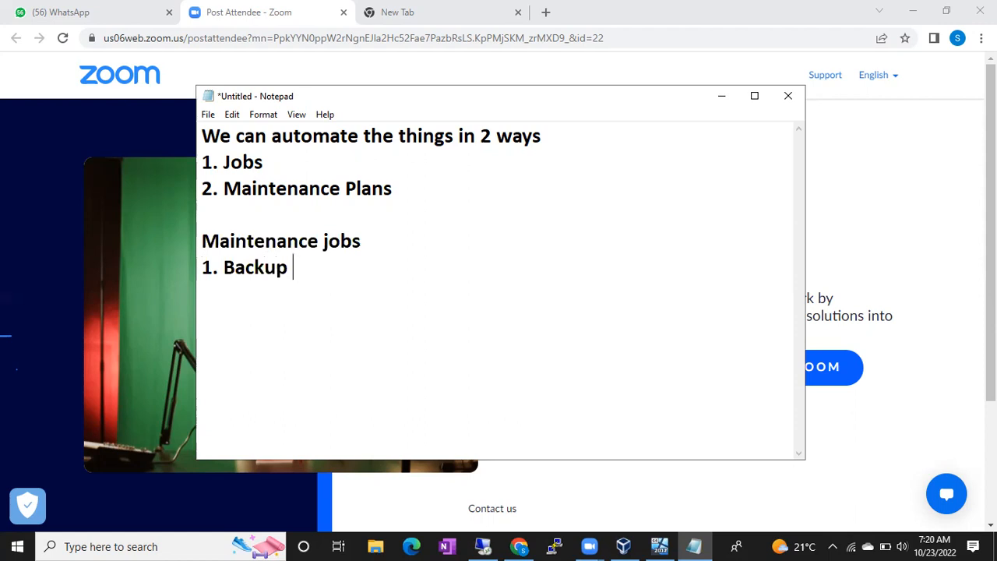
type("s")
key("Return")
type("2. ")
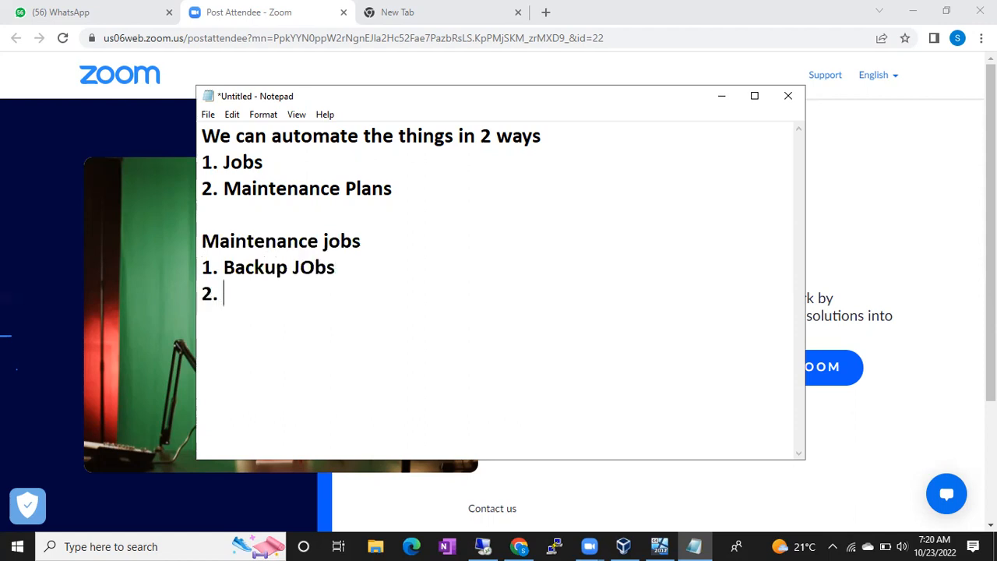
type("DBCC ")
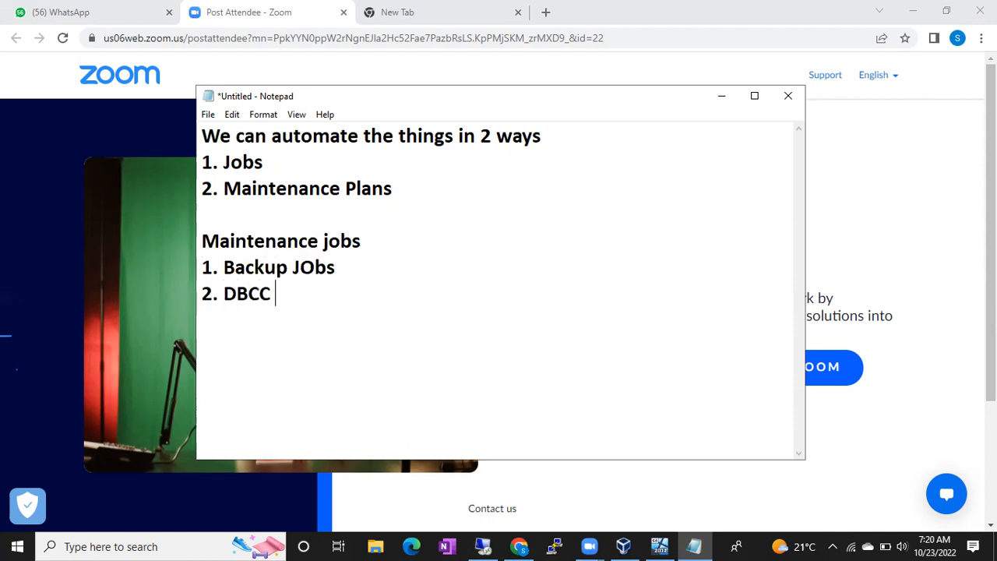
type("CheckDB")
key("Return")
- Continue the maintenance list with "3. Rebuild INdex", "4. Reorg Index" and "5. Update Statistics", and highlight the listed items
type("3. Re")
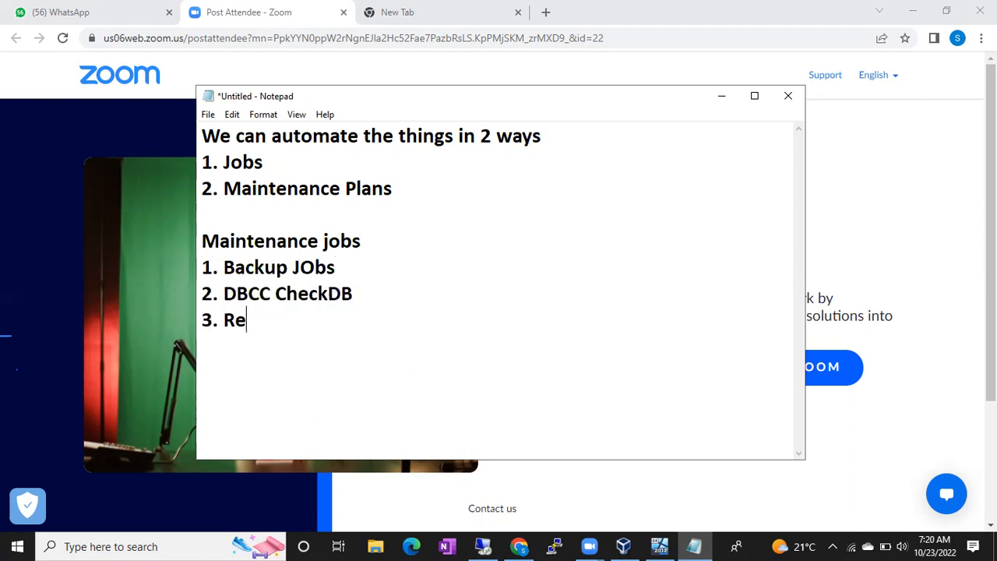
type("build INdex")
key("Return")
type("4. R")
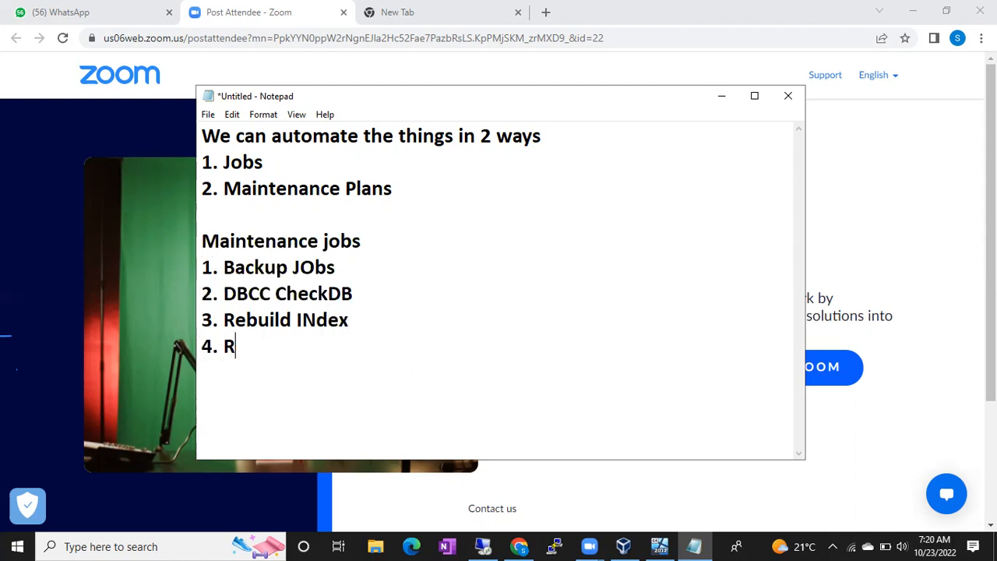
type("eorg In")
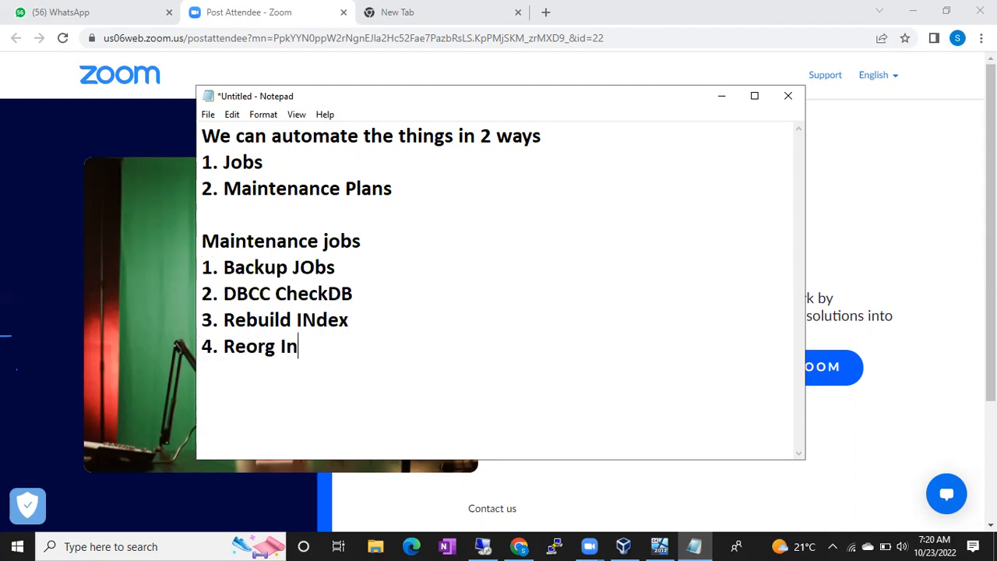
type("dex")
key("Return")
type("5. ")
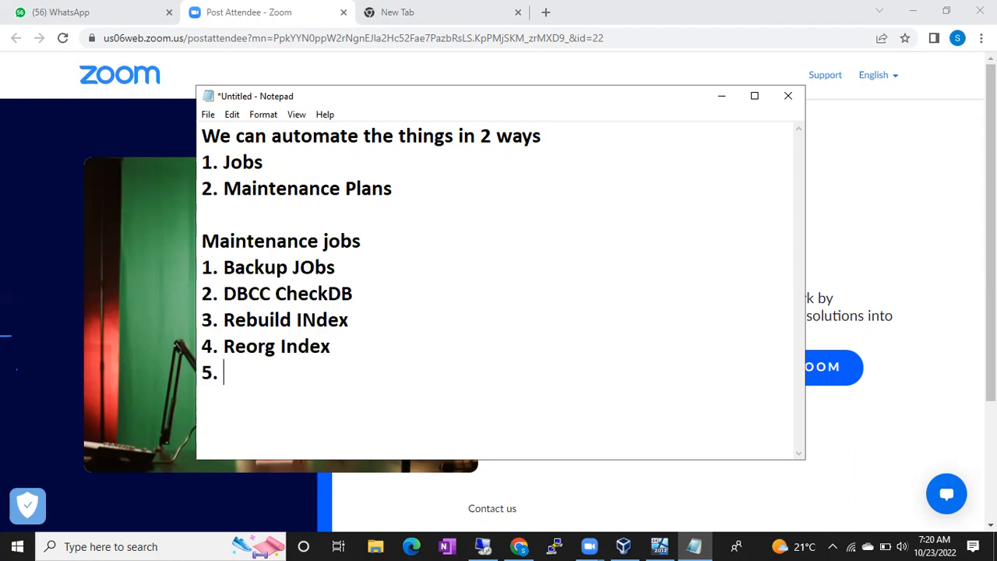
type("Update ")
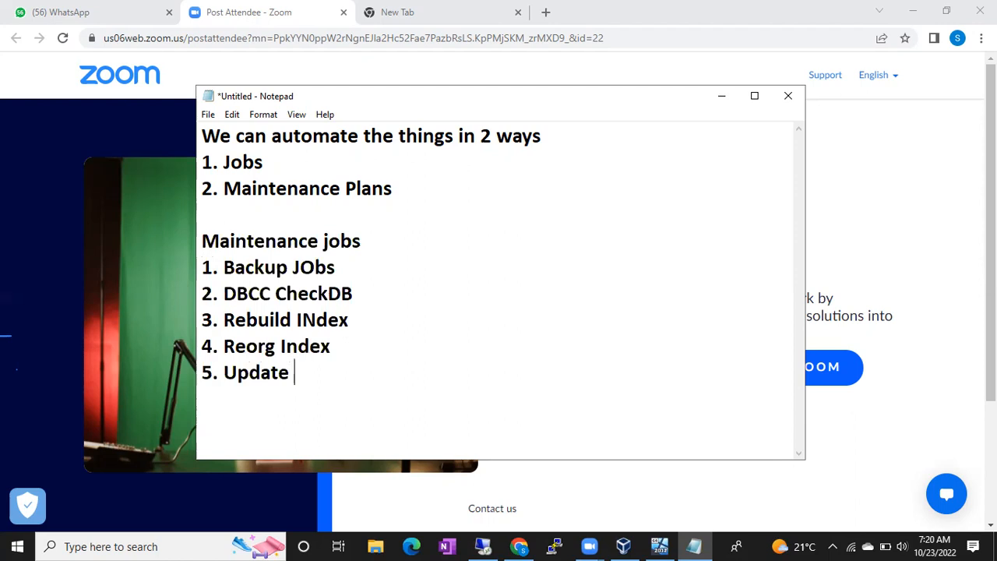
type("Statistics")
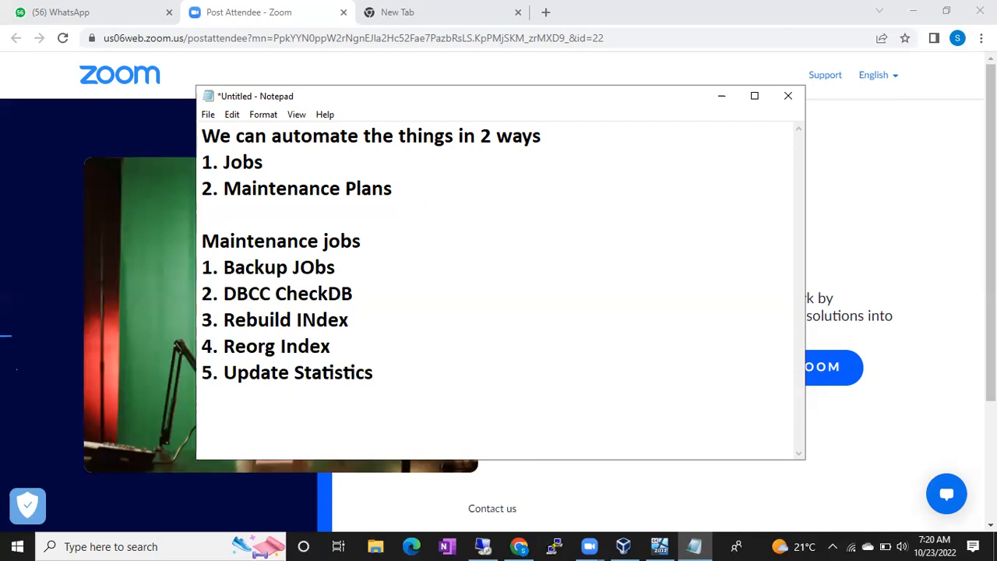
left_click_drag(397, 374, 207, 269)
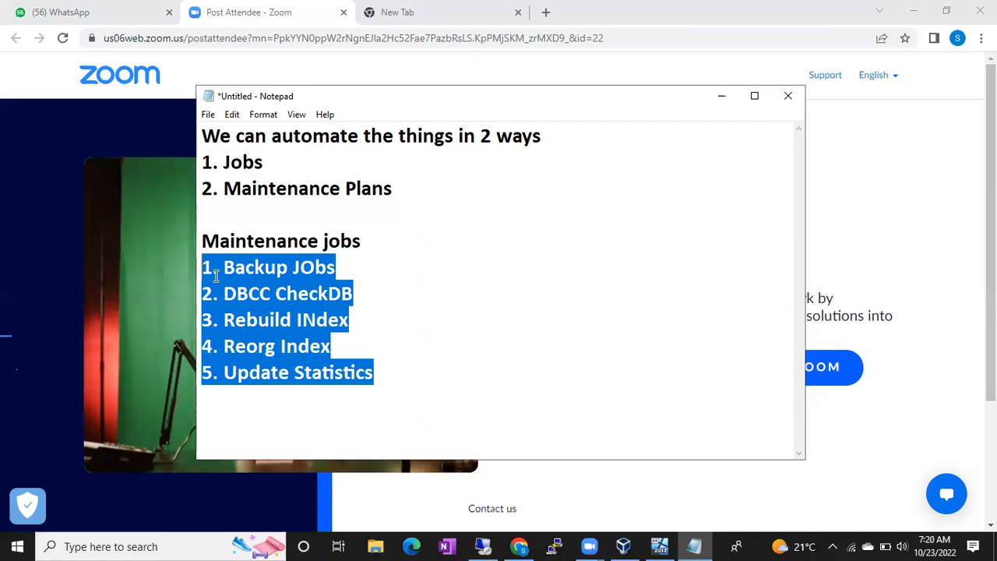
left_click_drag(224, 293, 365, 371)
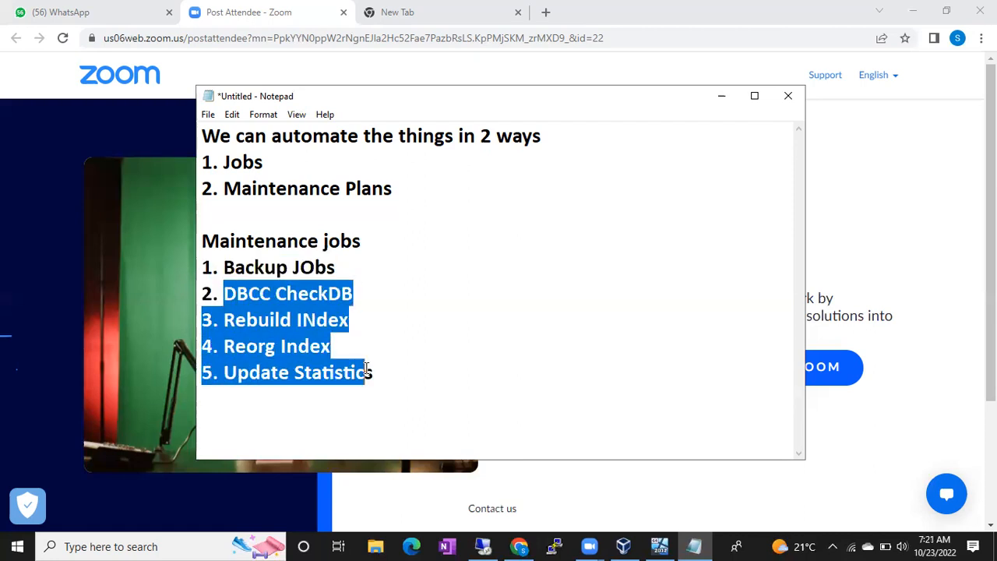
- Switch to the remote SQL Server Management Studio session and start a new SQL Server Agent job in a maximized window
left_click(483, 545)
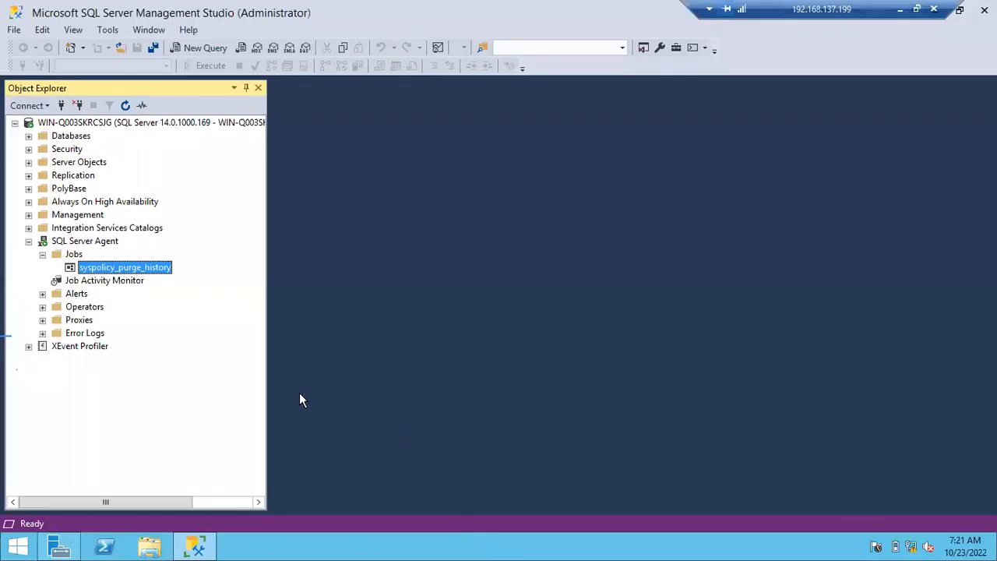
left_click(73, 257)
right_click(78, 257)
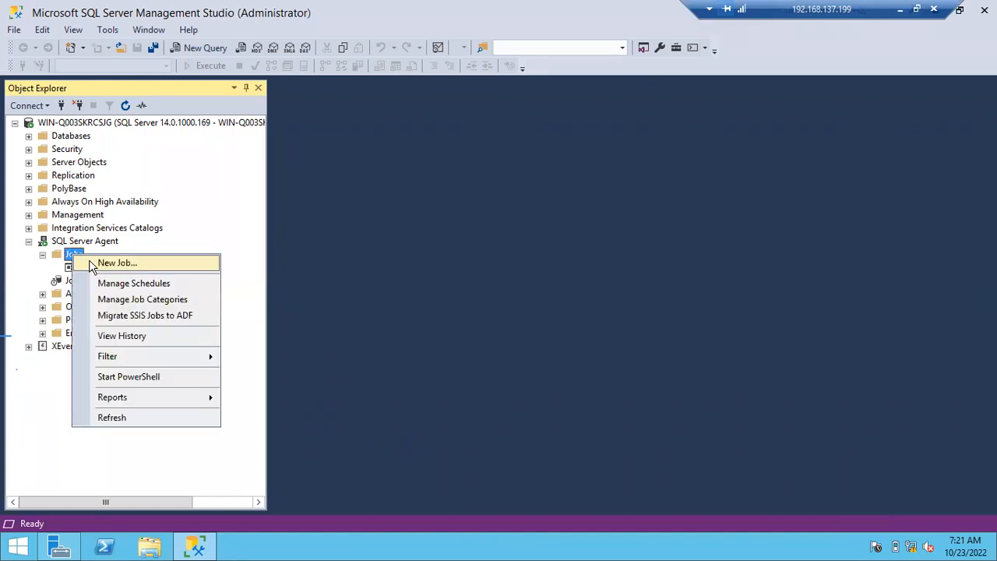
left_click(88, 263)
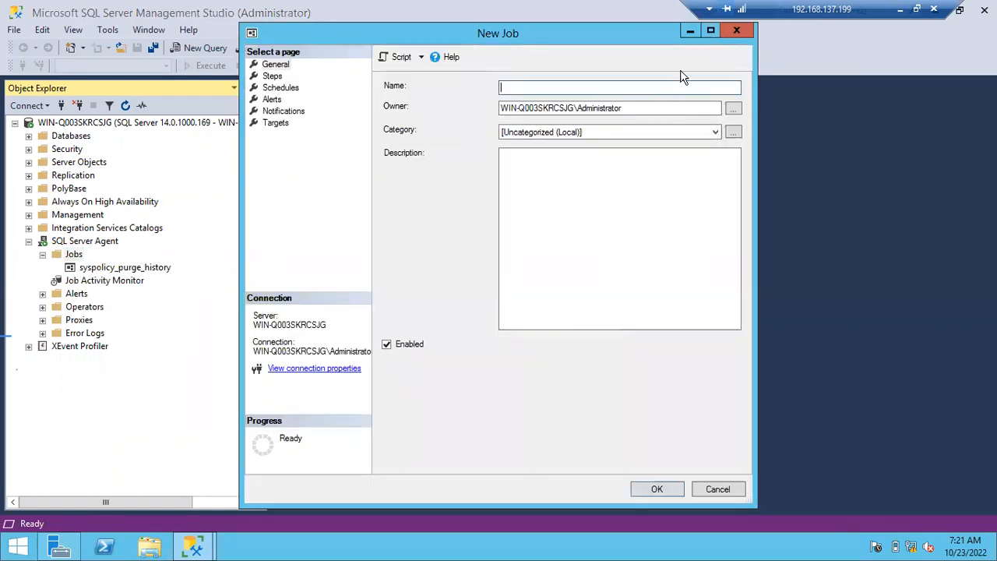
left_click(709, 30)
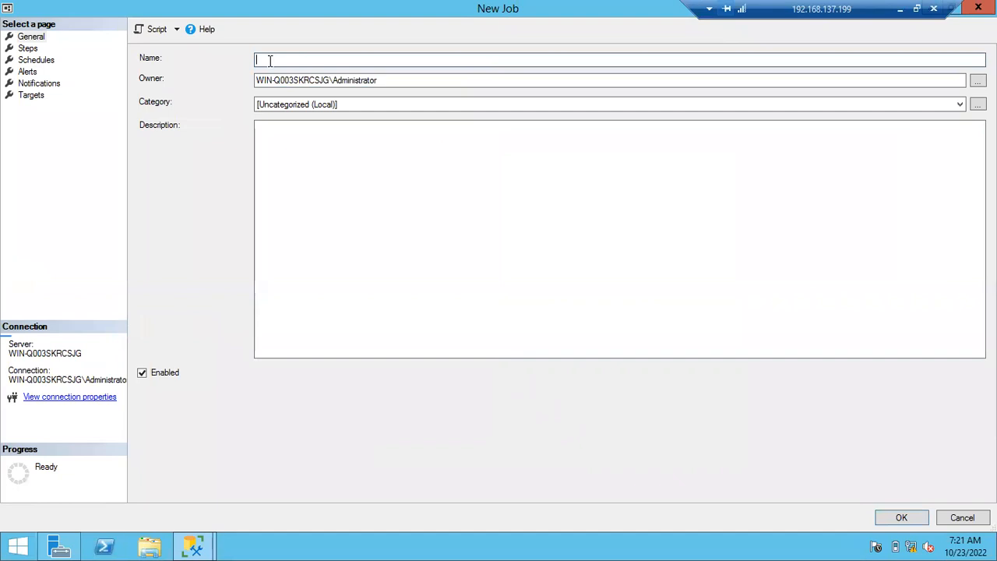
- Name the new job FullBackupJob
type("FullBackupJOb")
key("BackSpace")
key("BackSpace")
type("ob")
key("Tab")
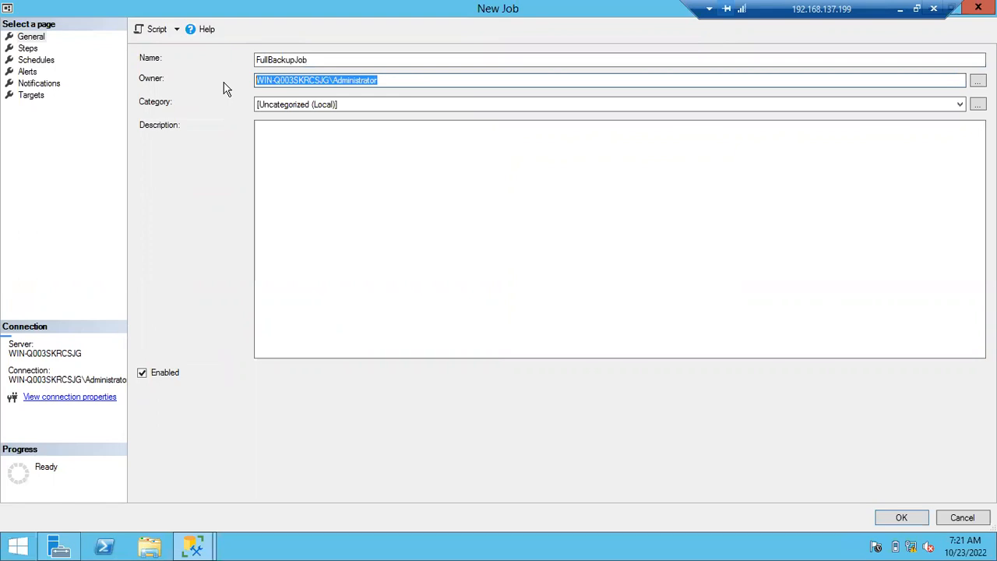
- Widen Object Explorer to check which account the server connection uses, and return to the New Job window
left_click(196, 549)
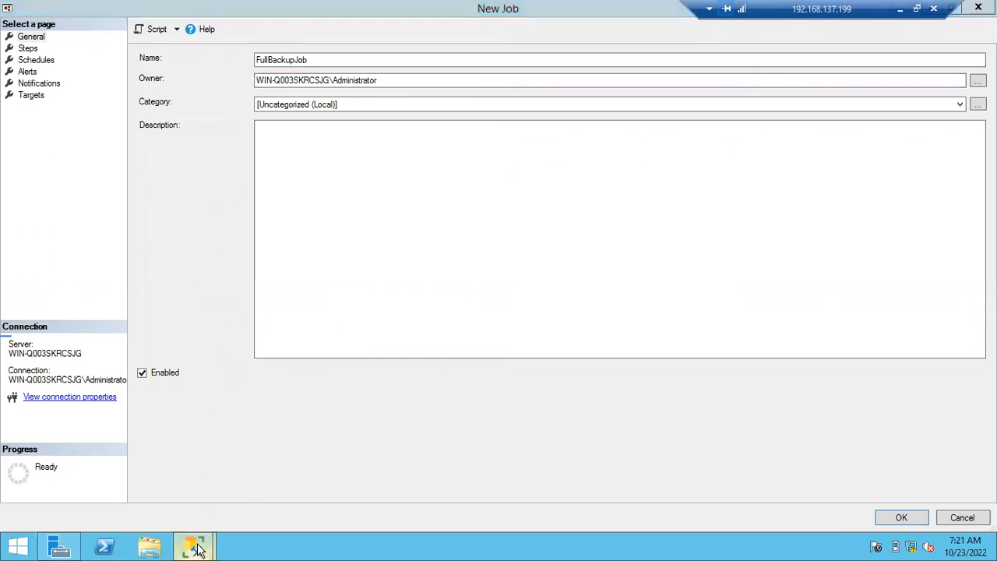
left_click(120, 477)
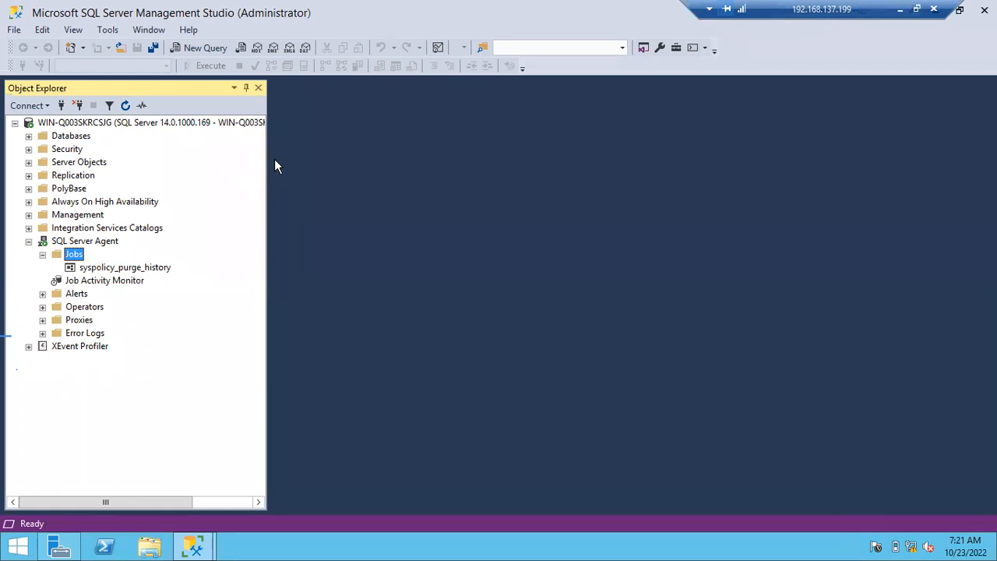
left_click_drag(266, 157, 353, 157)
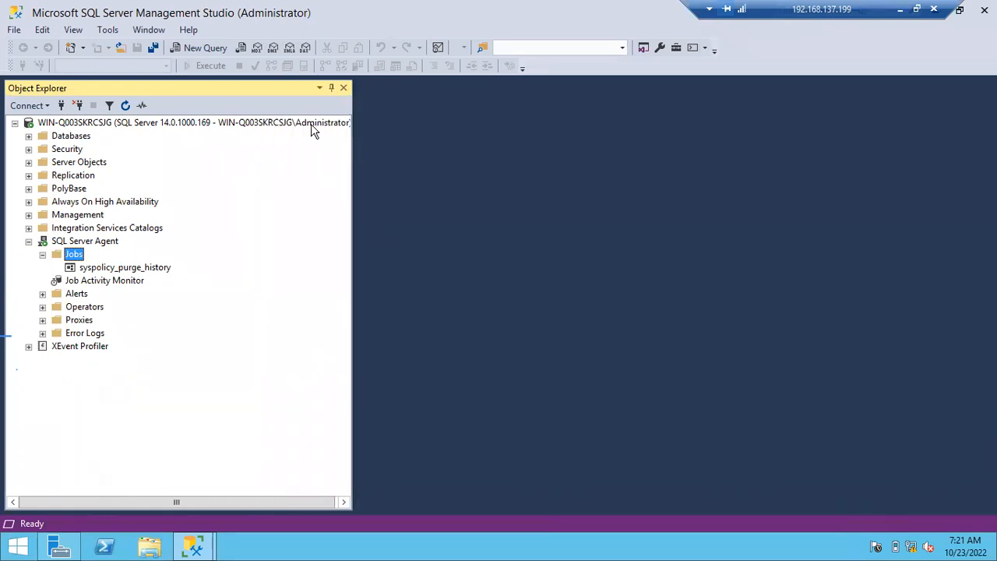
left_click(311, 123)
mouse_move(194, 549)
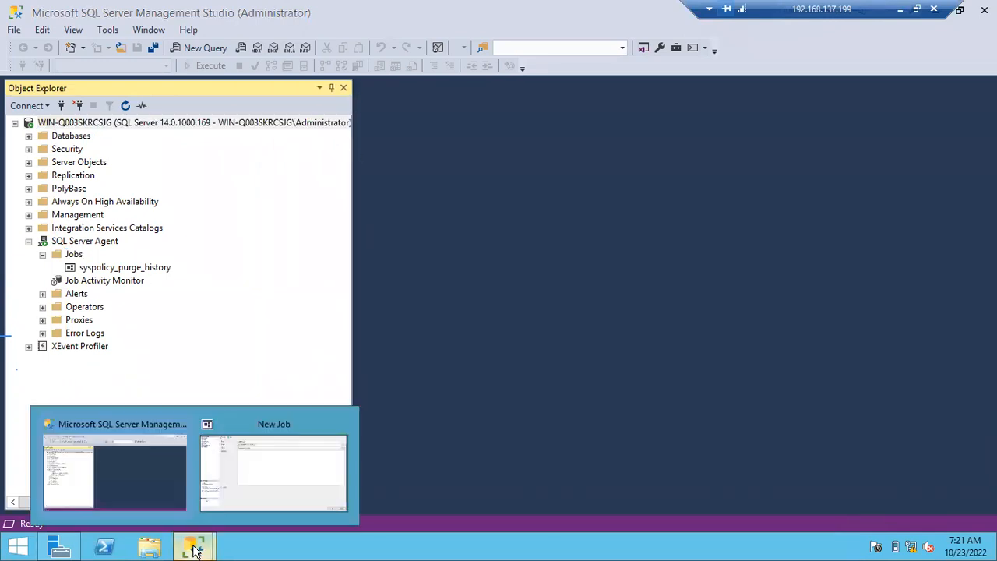
left_click(323, 463)
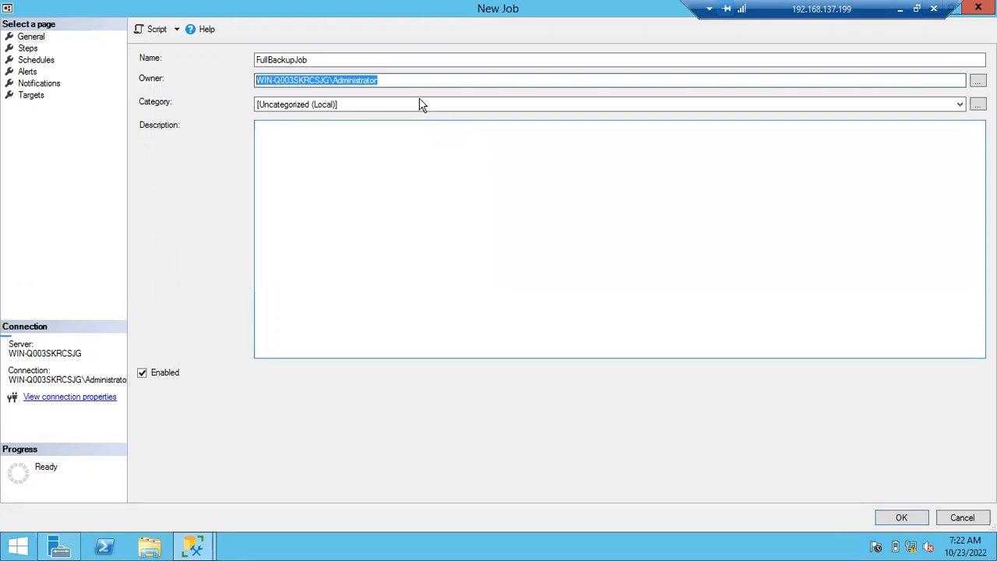
- Replace the owner of FullBackupJob with sa
left_click(390, 83)
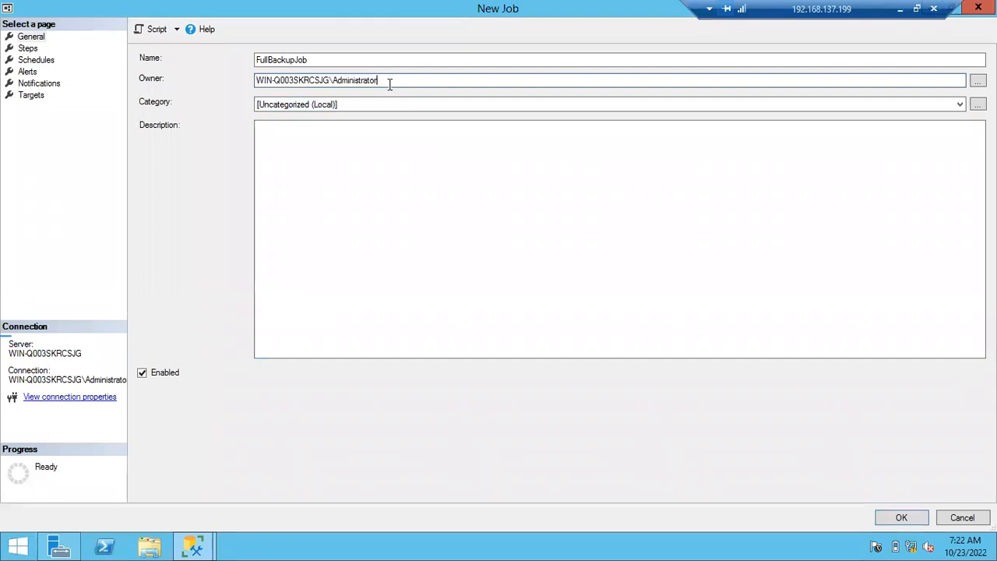
left_click_drag(389, 82, 241, 84)
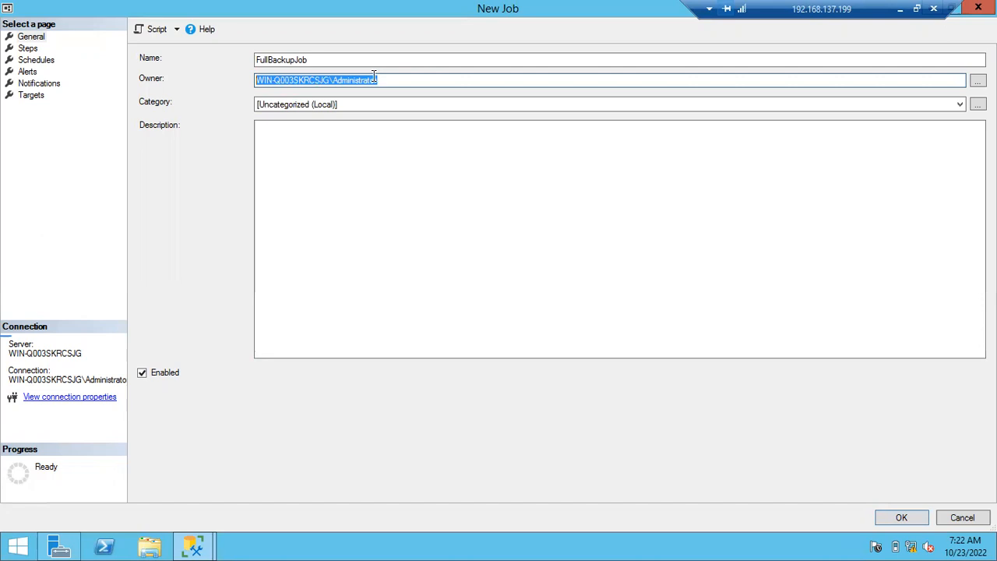
type("sa")
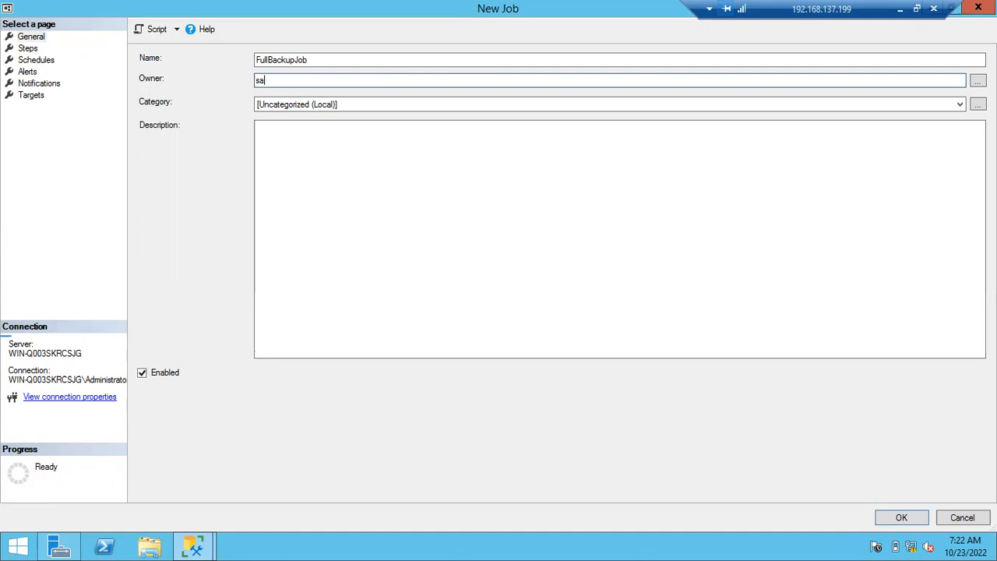
- Locate the sa login among the server's security logins in Object Explorer, and return to the New Job window
left_click(194, 545)
left_click(134, 494)
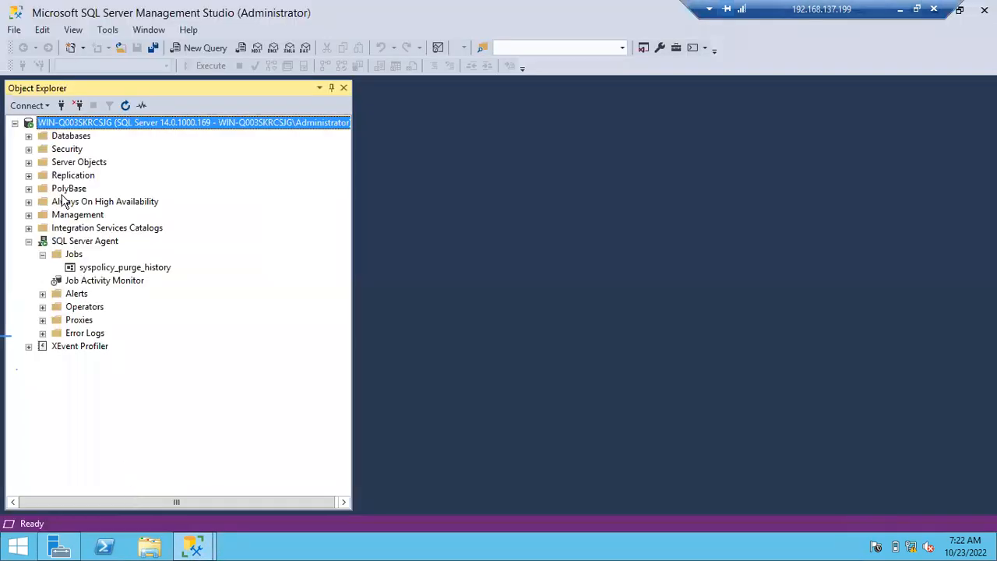
left_click(29, 149)
left_click(42, 162)
left_click(83, 281)
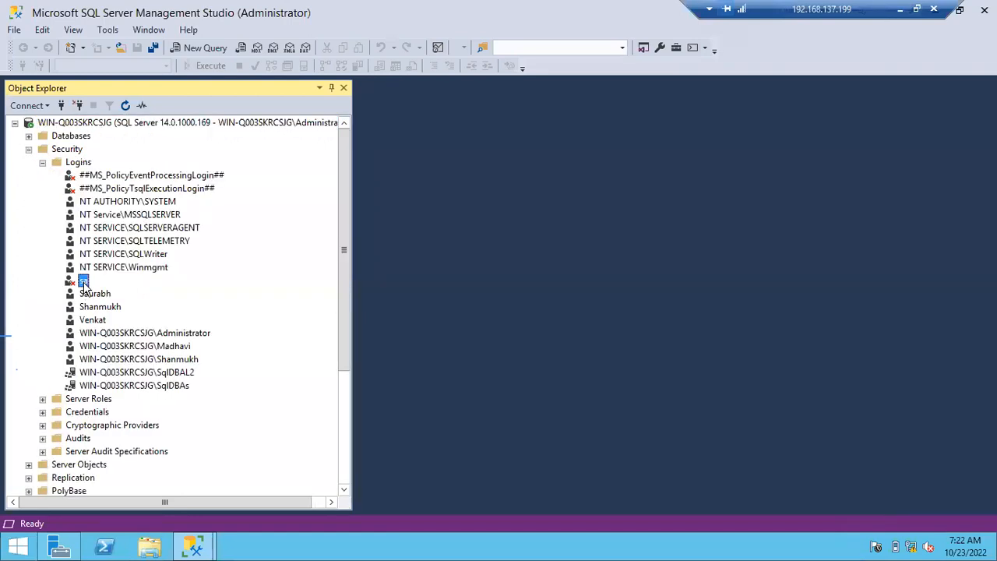
mouse_move(199, 545)
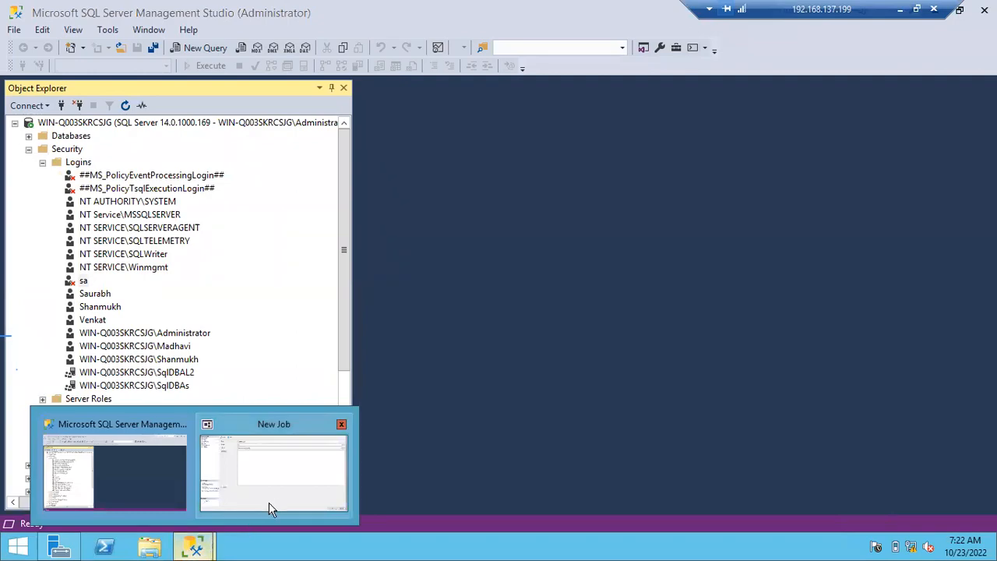
left_click(272, 506)
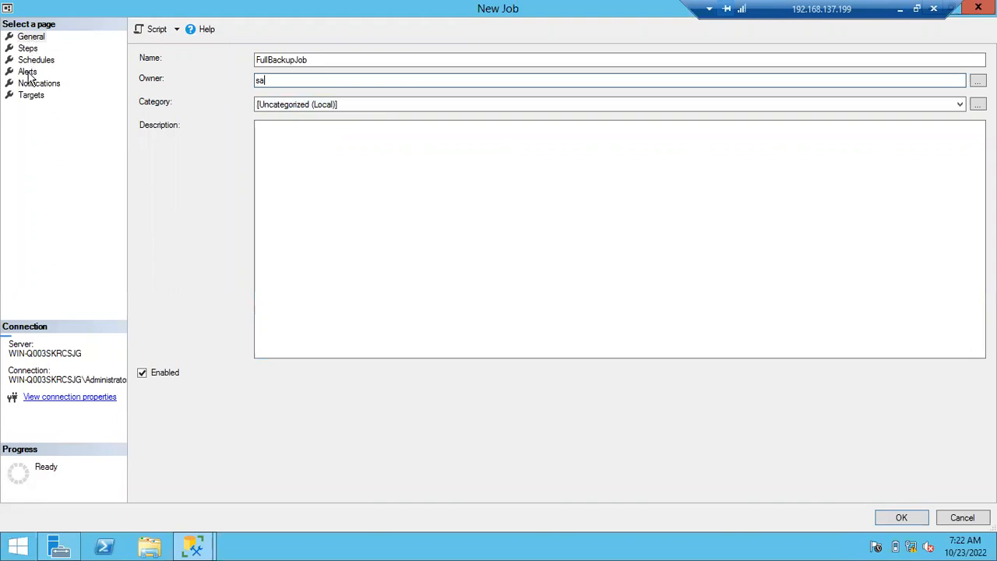
- Start a new step for the job, named FullBackup, with the type Transact-SQL script (T-SQL)
left_click(28, 48)
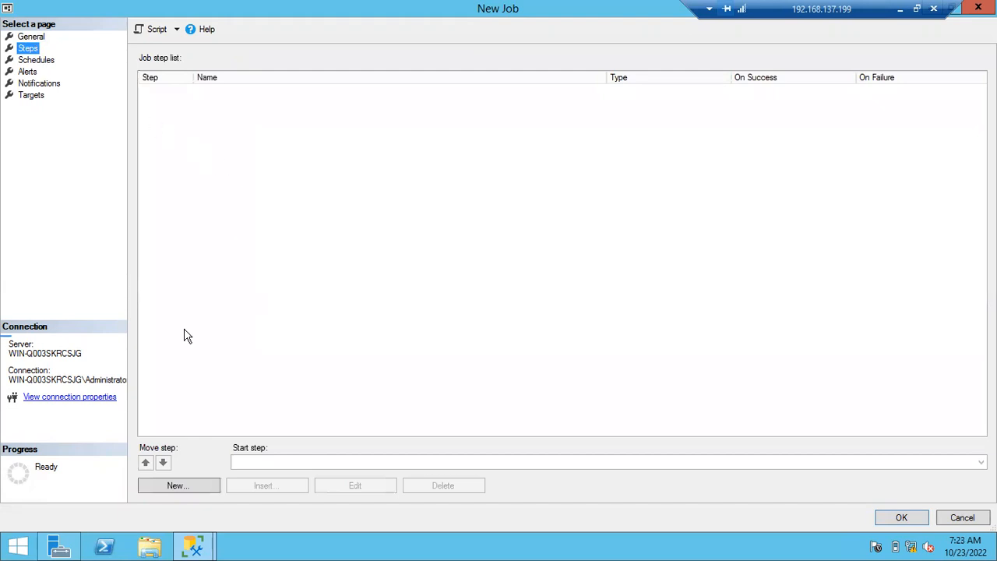
left_click(172, 485)
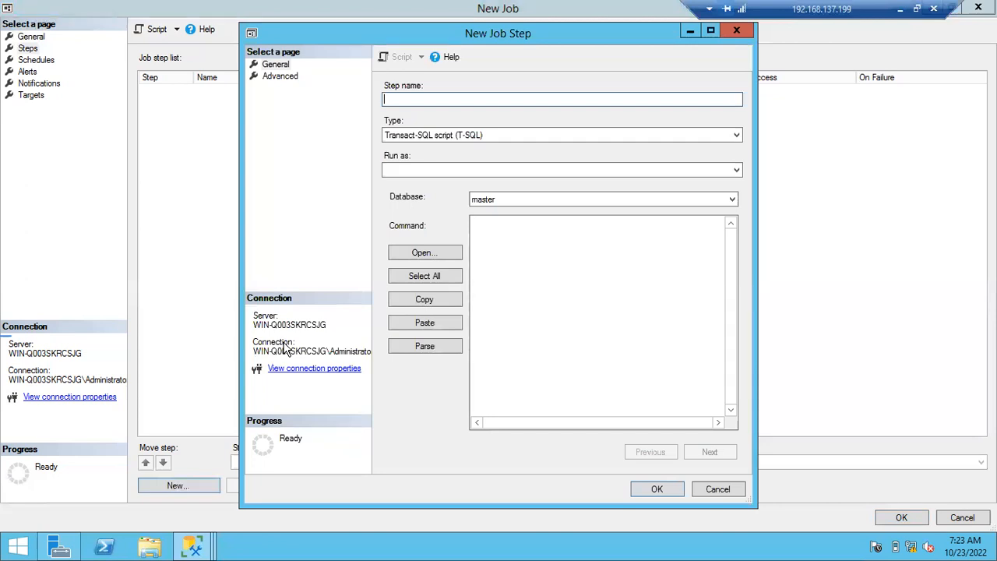
type("FullBackup")
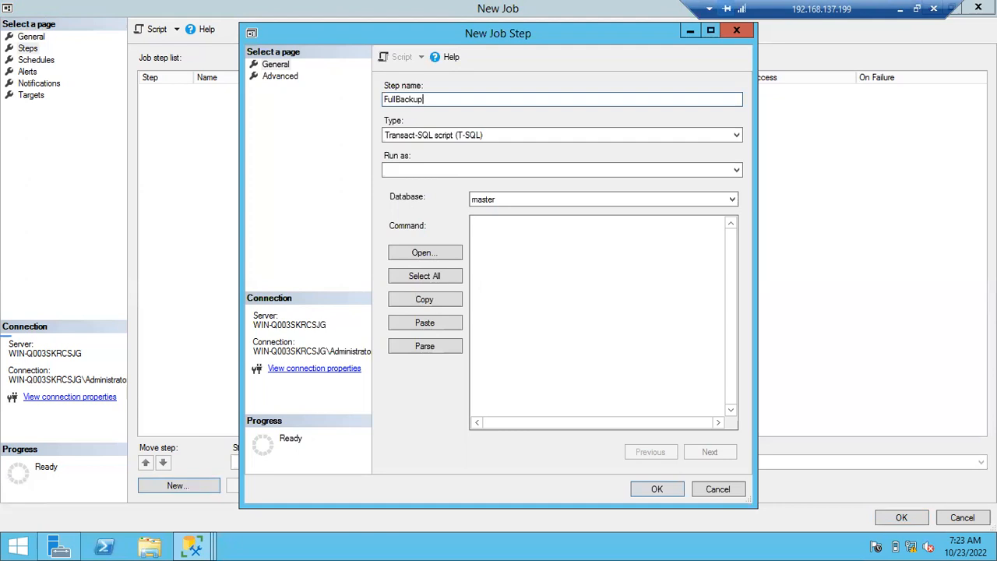
left_click(441, 134)
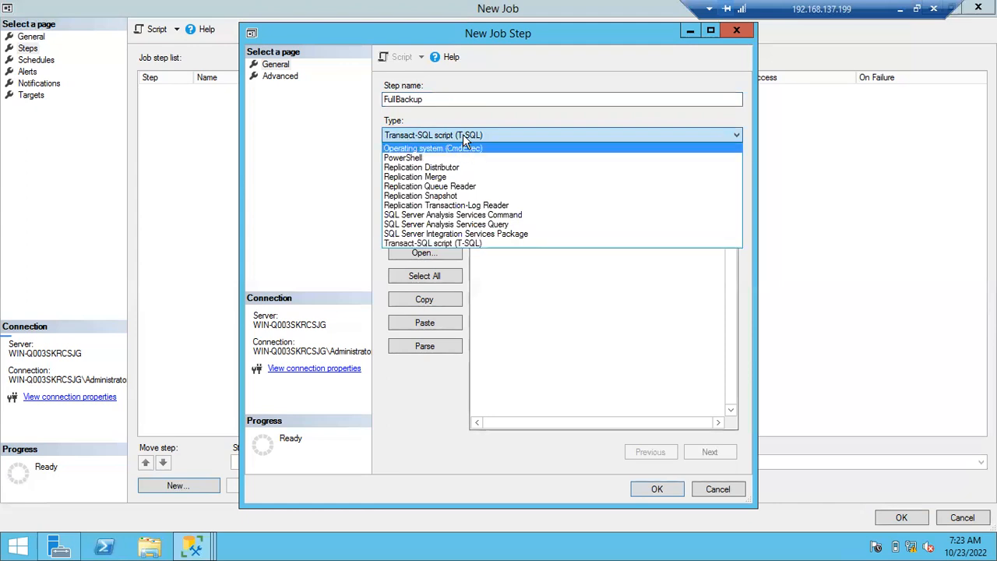
left_click(452, 244)
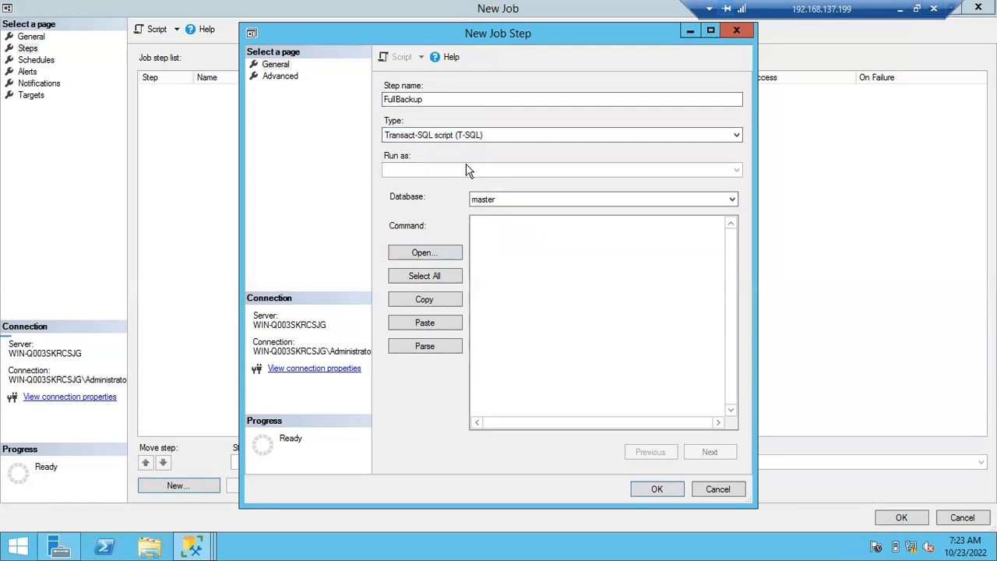
- Return to the main Management Studio window, leaving the job step open, and open a new query editor
left_click(194, 549)
left_click(103, 480)
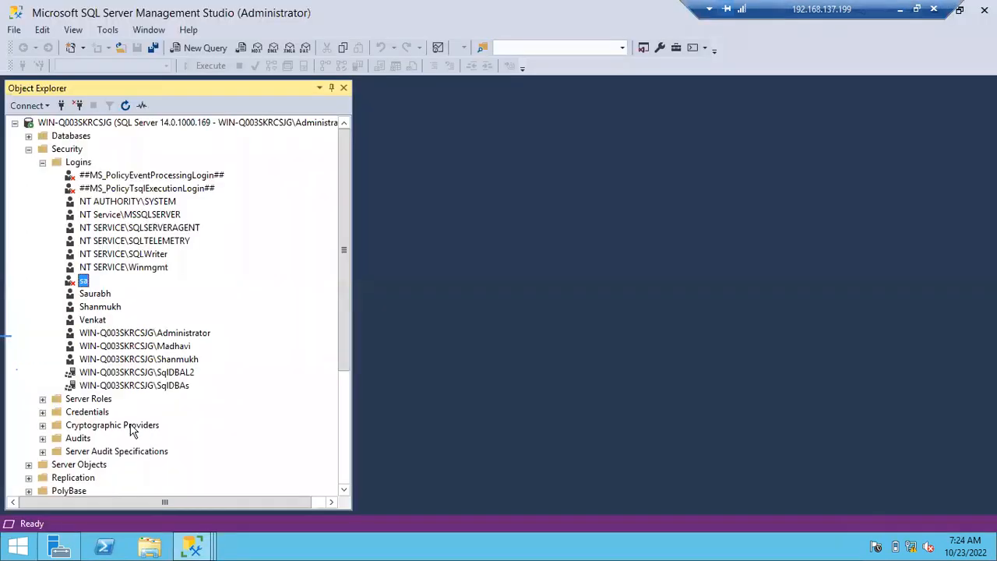
left_click(202, 48)
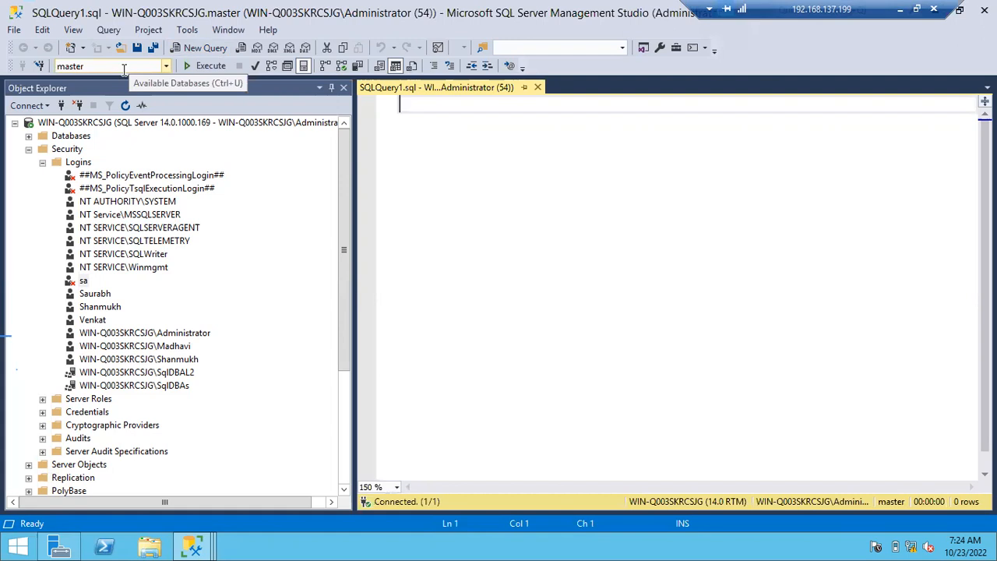
- Return to the New Job Step window and begin the FullBackup step's command with "Backup database Batch46 to disk="
left_click(192, 546)
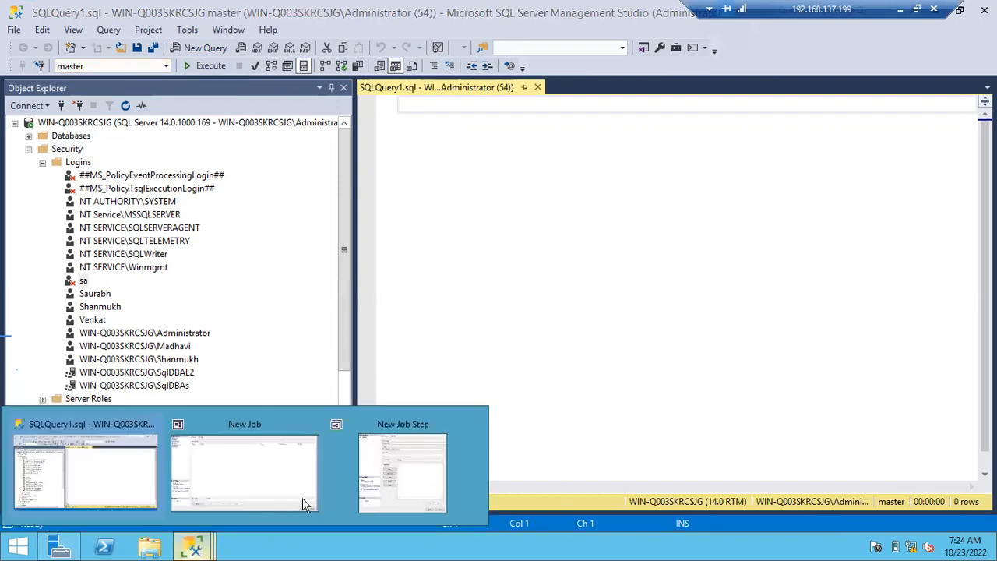
left_click(418, 473)
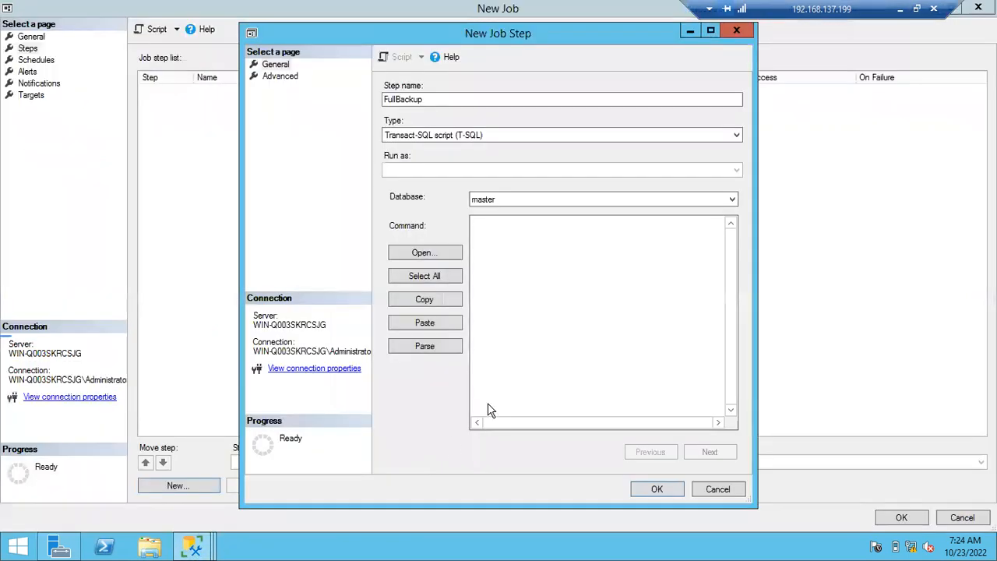
left_click(570, 243)
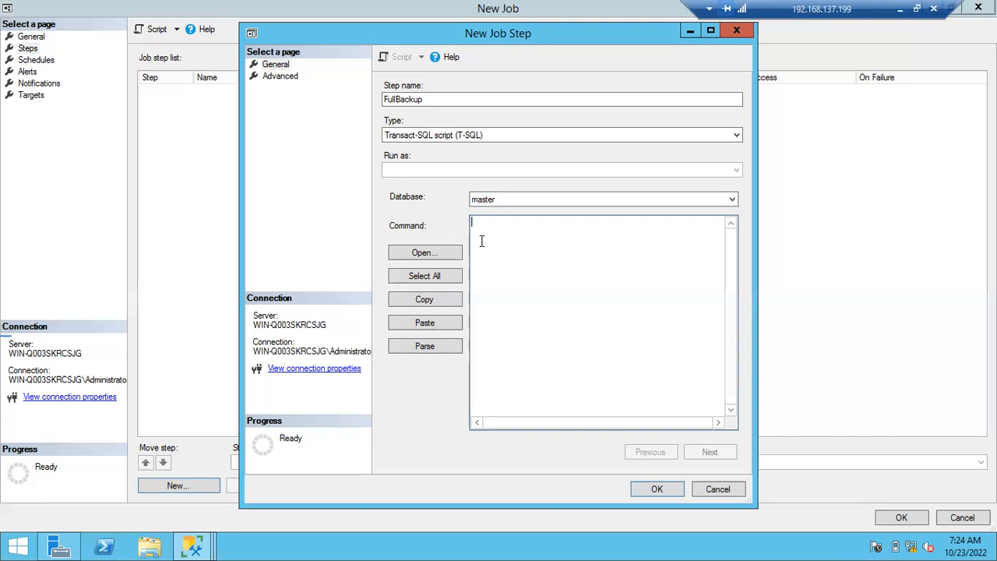
type("Backup database Batch 46 to disk=")
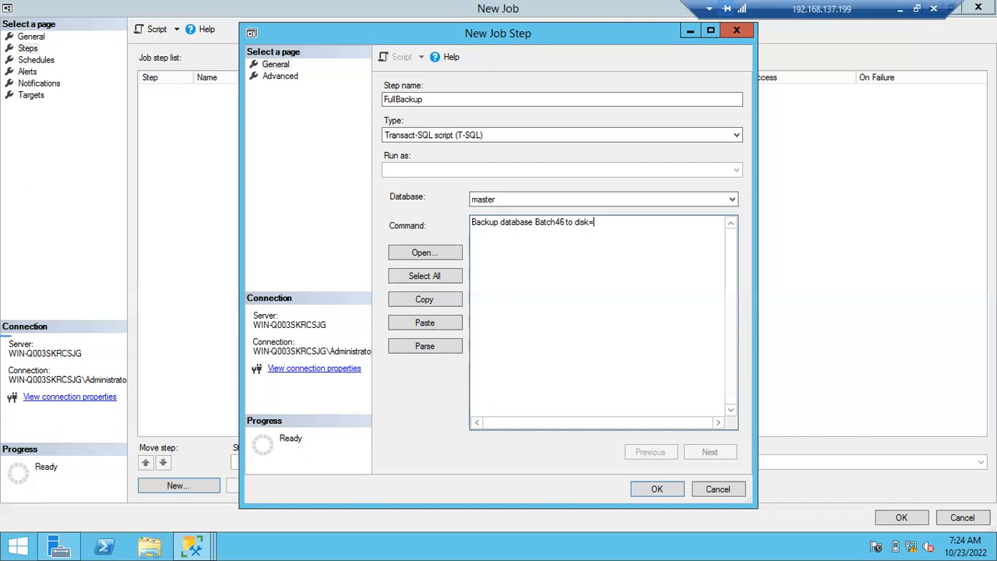
type("'")
- Complete the backup command with the target file 'Batch46_fullbackup_10232022.bak'
type("Batch46_fullbackpu")
key("BackSpace")
key("BackSpace")
type("up_")
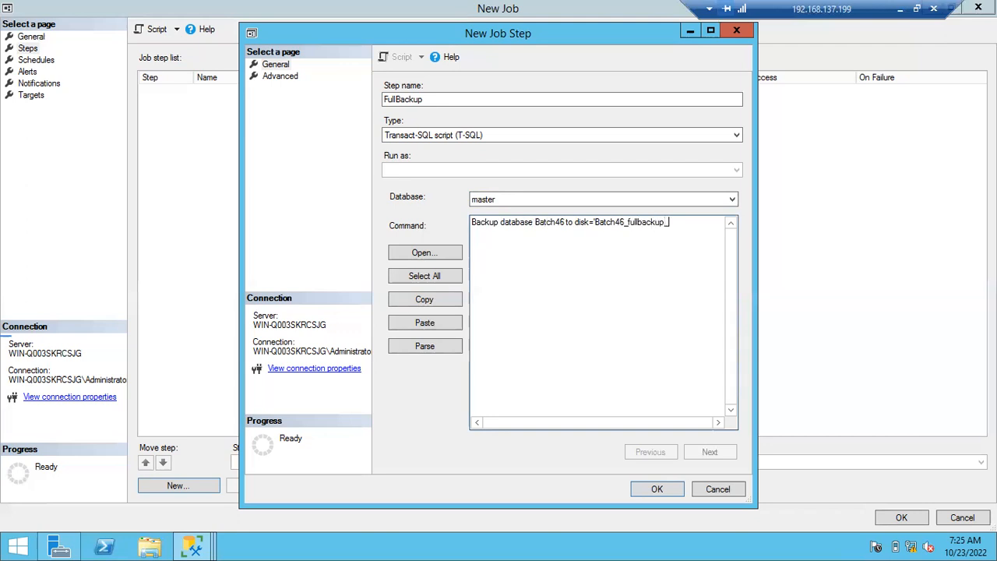
type("10232022.bak'")
- Parse the whole Batch46 backup command, dismiss the result message, and open the job step's advanced settings
left_click(424, 277)
left_click(424, 348)
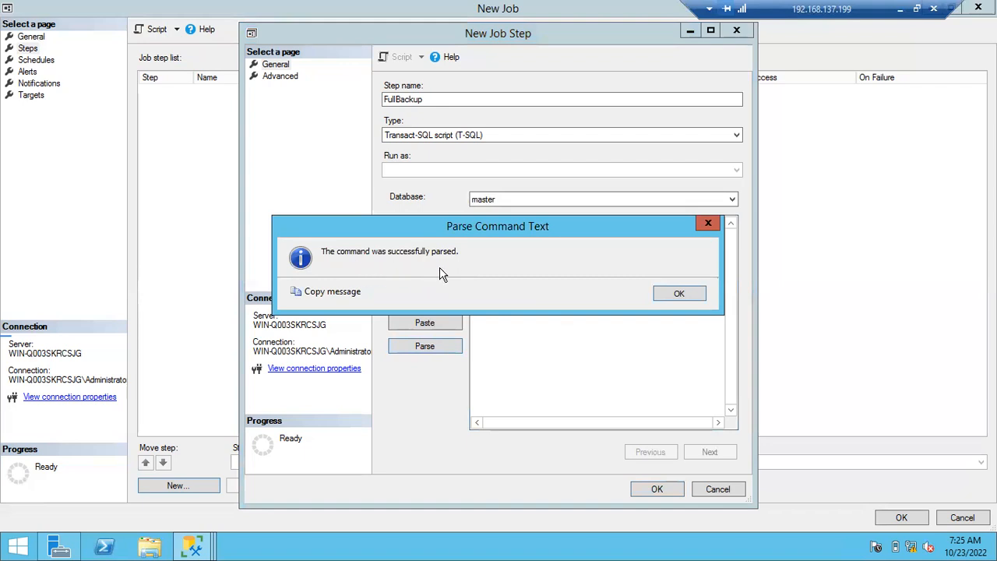
left_click(668, 295)
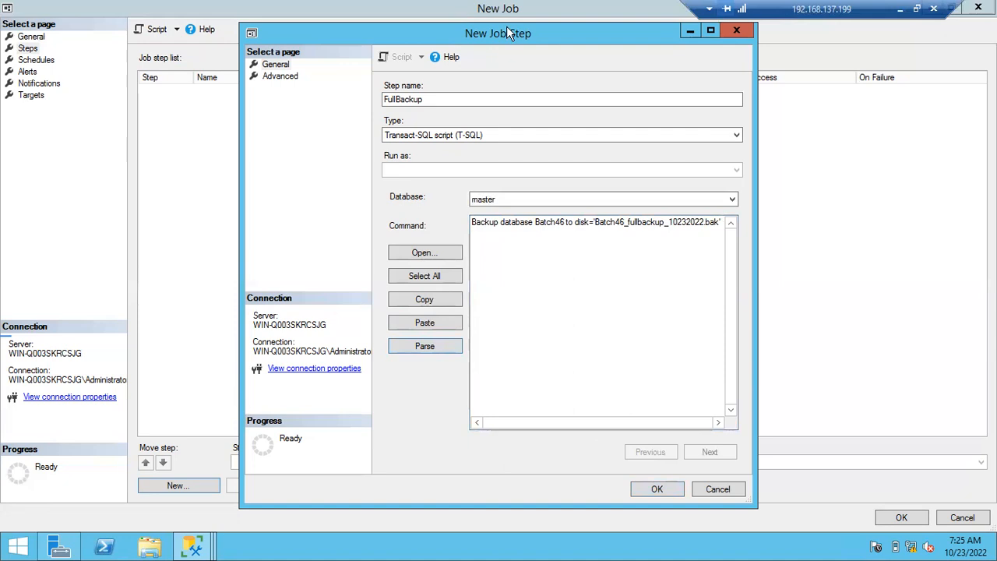
left_click(281, 76)
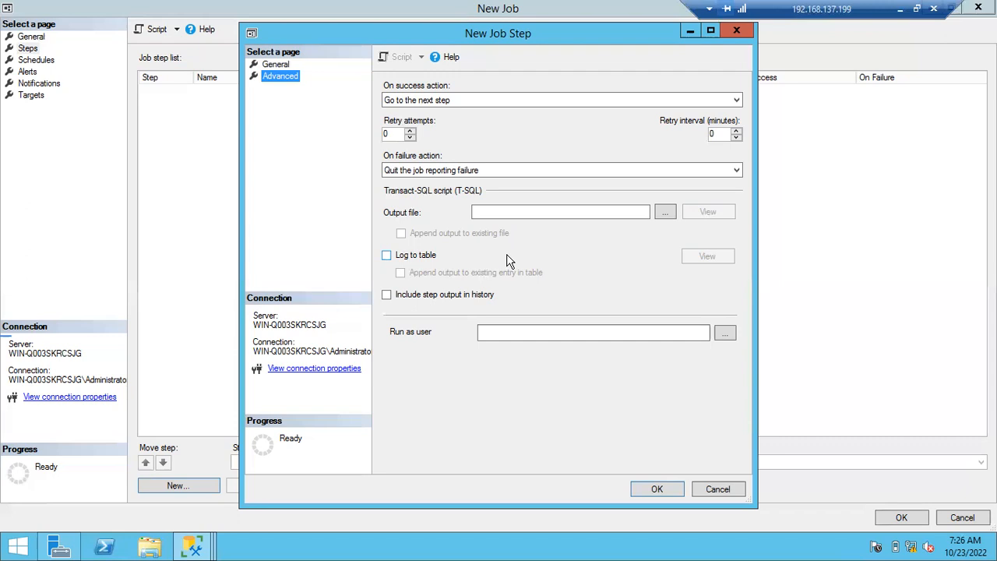
- Switch to the Notepad notes and add the heading "Application related jobs" below the maintenance jobs list, separated by a blank line
left_click(900, 8)
left_click(320, 243)
left_click(378, 372)
key("Return")
key("Return")
type("Applicatio")
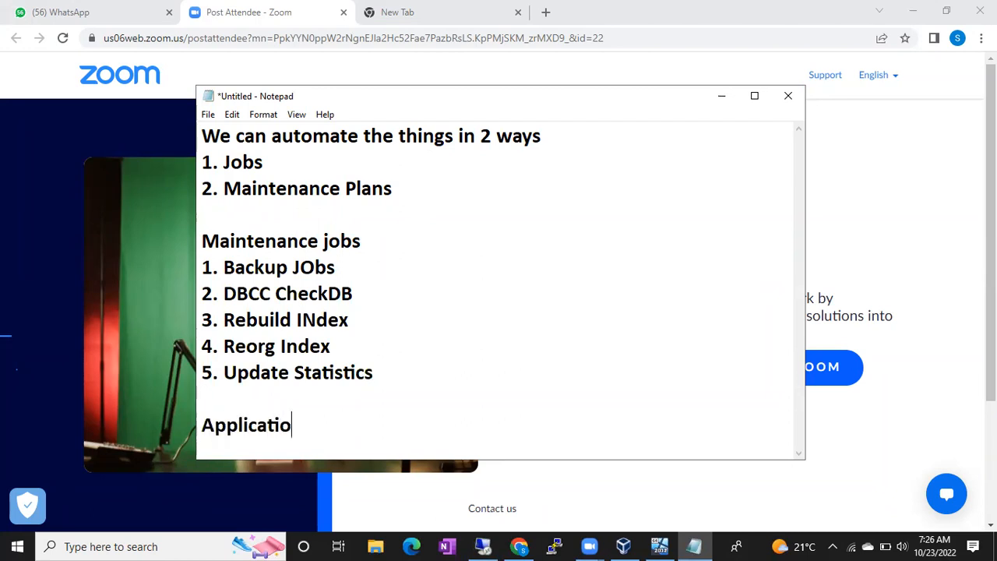
type("n related jobs")
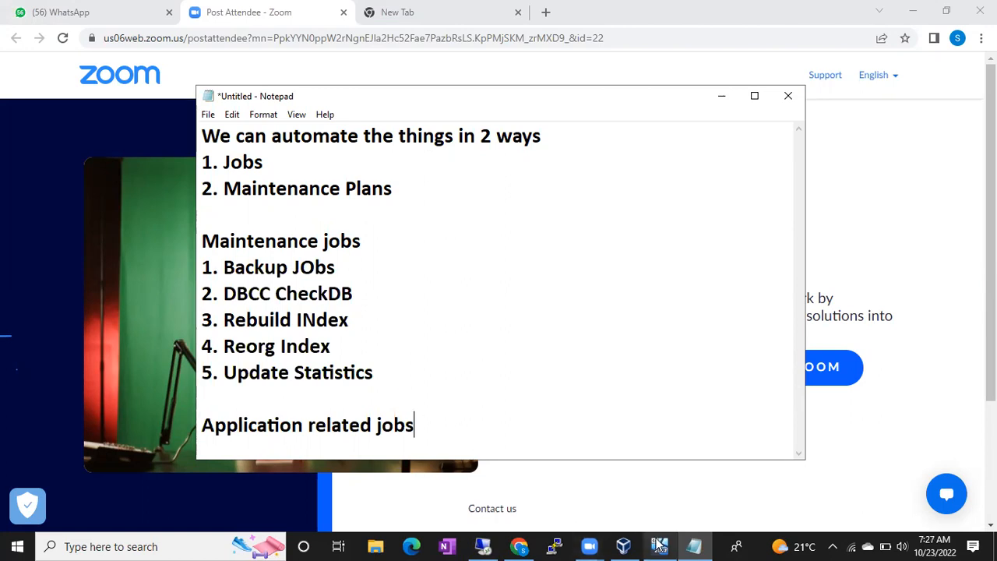
- Return to the remote desktop session, review the general and advanced settings of the FullBackup step, and save it
left_click(445, 546)
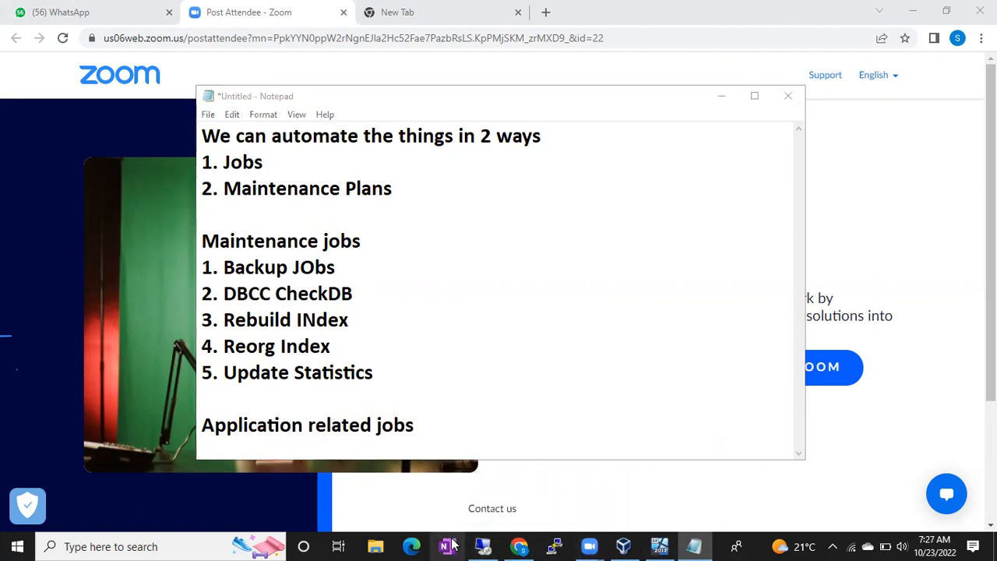
left_click(483, 545)
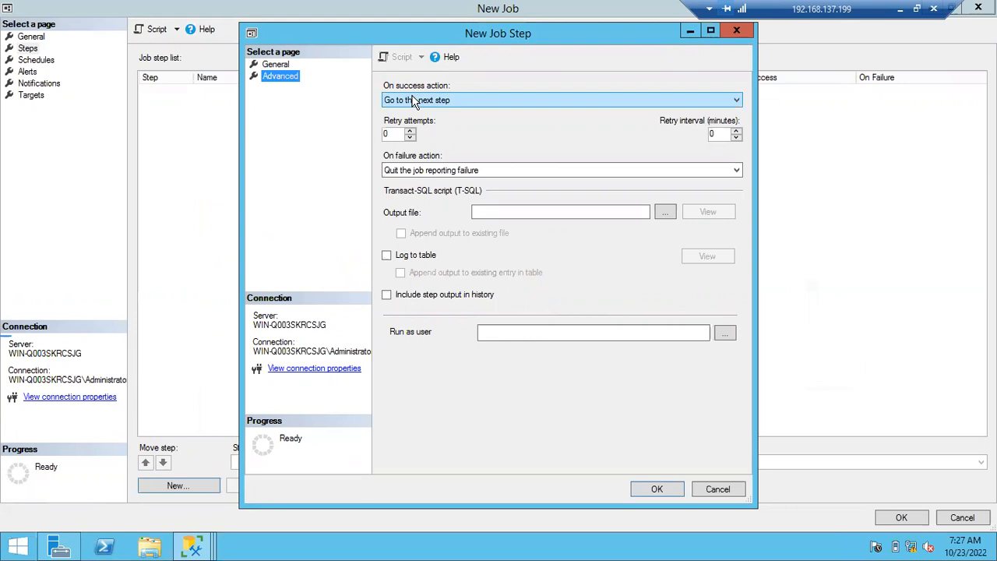
left_click(279, 63)
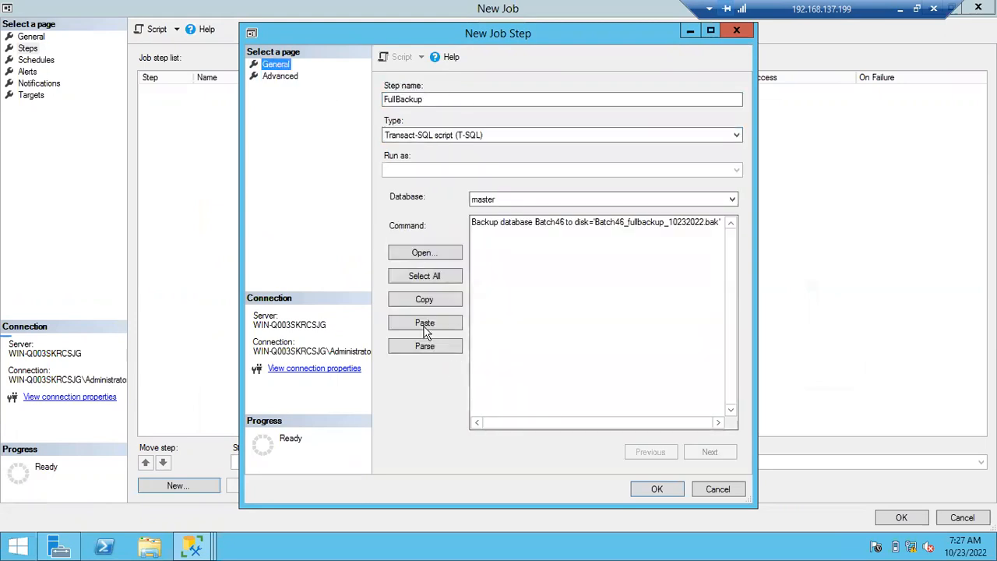
left_click(281, 75)
left_click(276, 64)
left_click(646, 489)
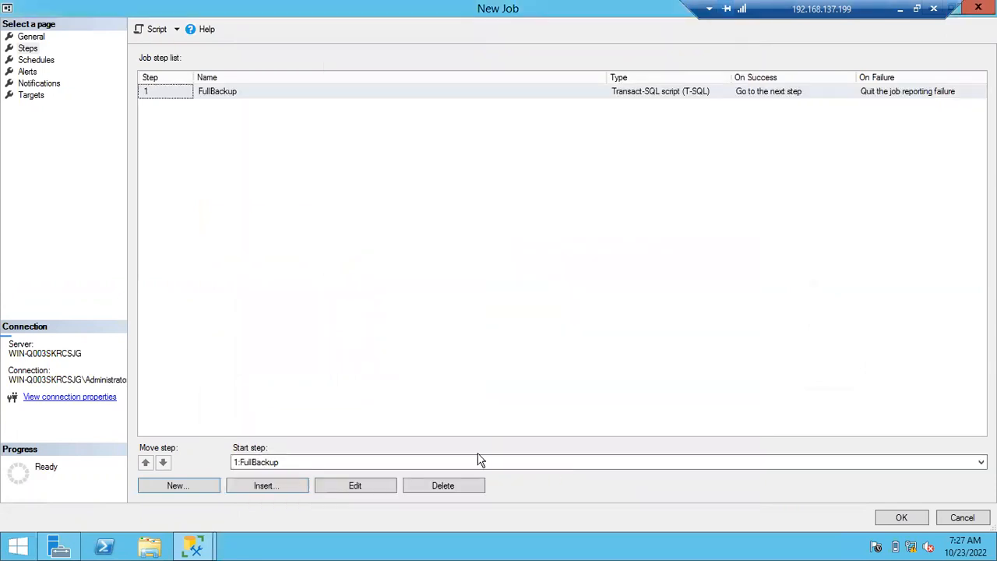
- Start a second job step named FullBacupGpay
left_click(171, 489)
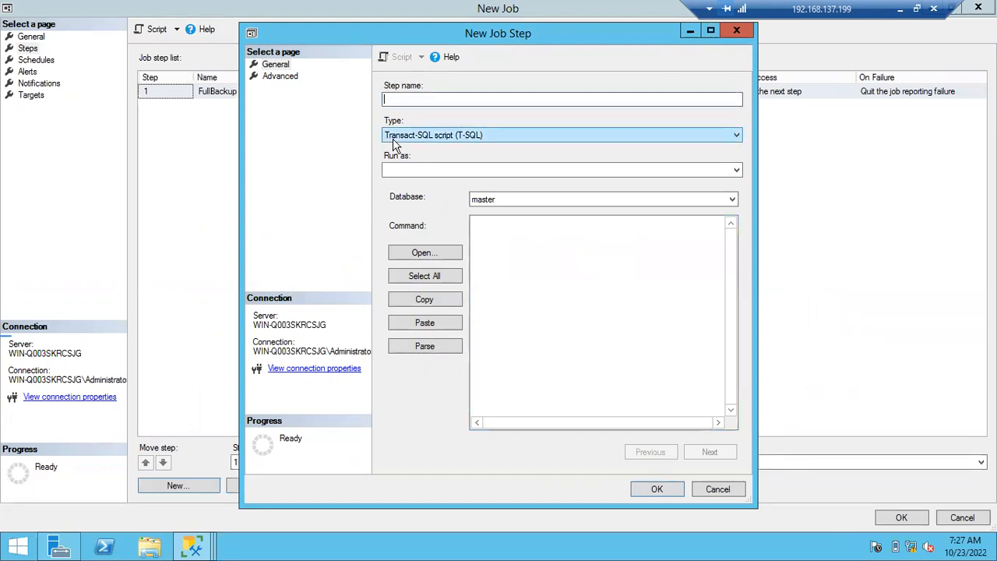
type("FullBacupGpay")
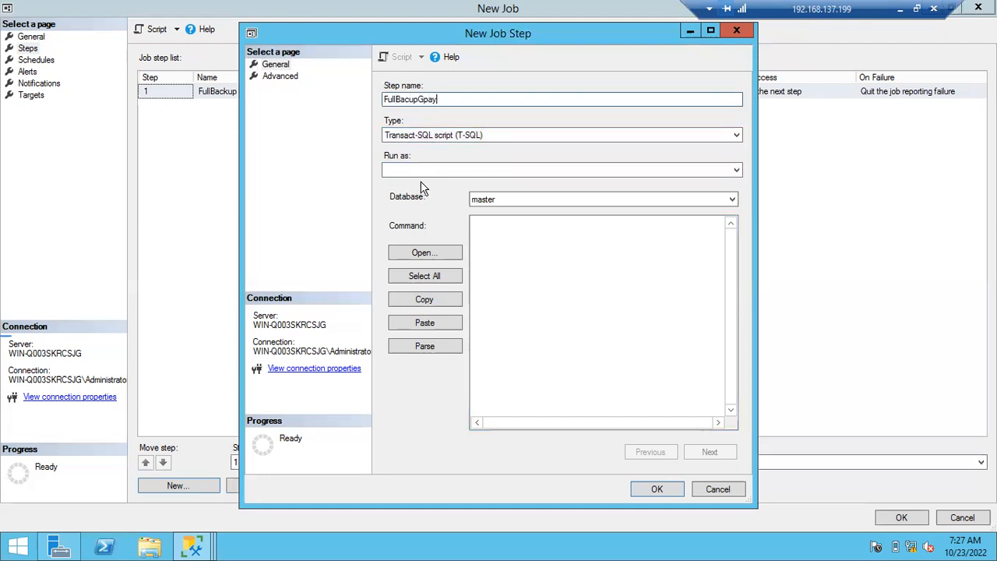
- Begin the FullBacupGpay step's command with "Backup database Gpay to disk="
left_click(491, 225)
type("B")
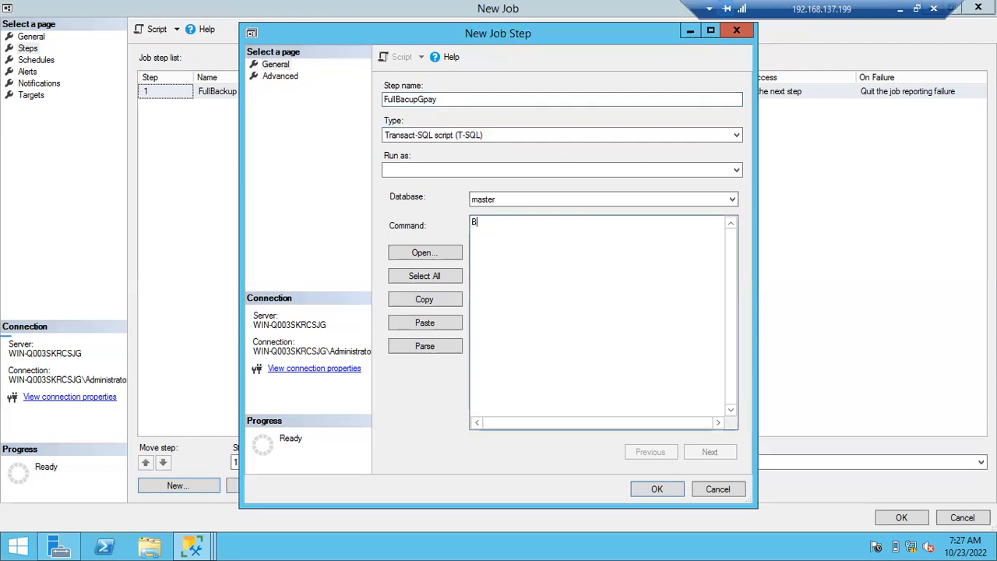
type("ackup database Gpay to disk='Gpay")
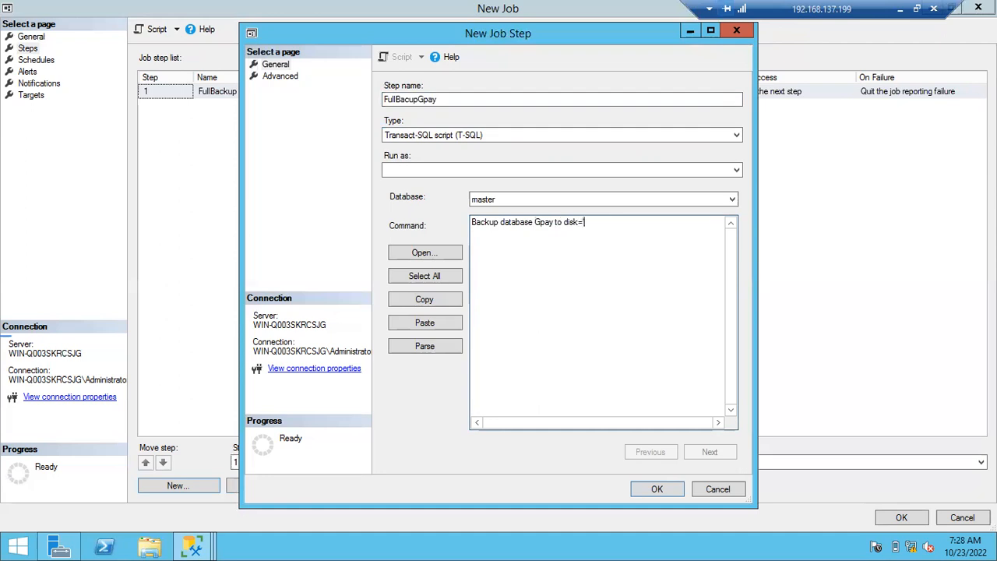
type("_Fullbackup_10232")
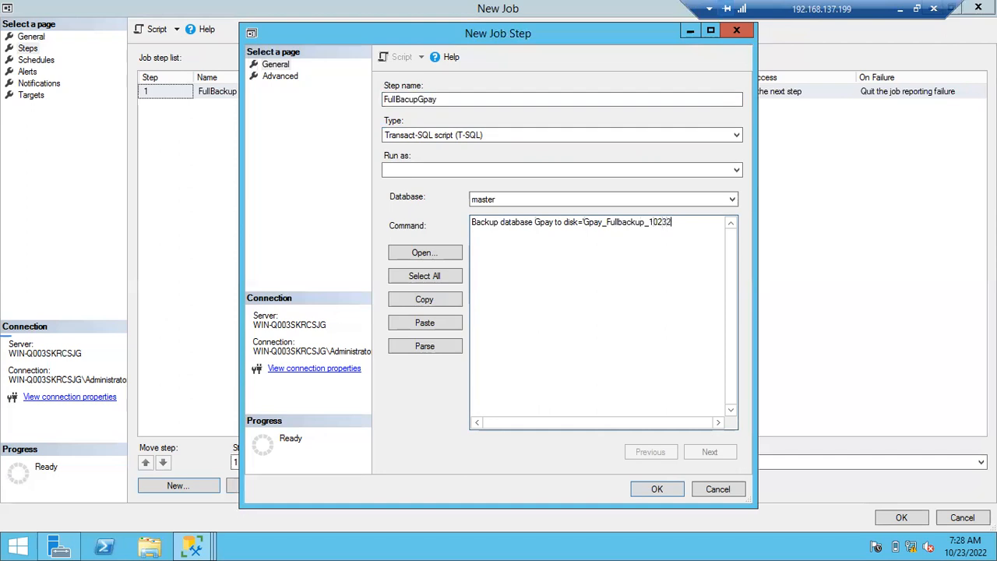
type("022.bak'")
- Parse the whole Gpay backup command, dismiss the result message, and save the FullBacupGpay step
left_click(421, 277)
left_click(425, 345)
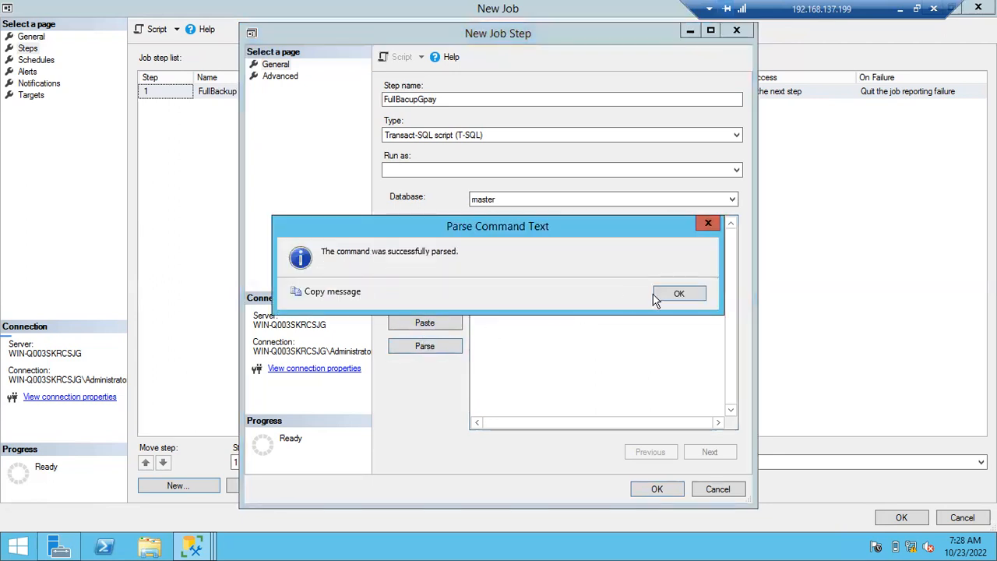
left_click(658, 295)
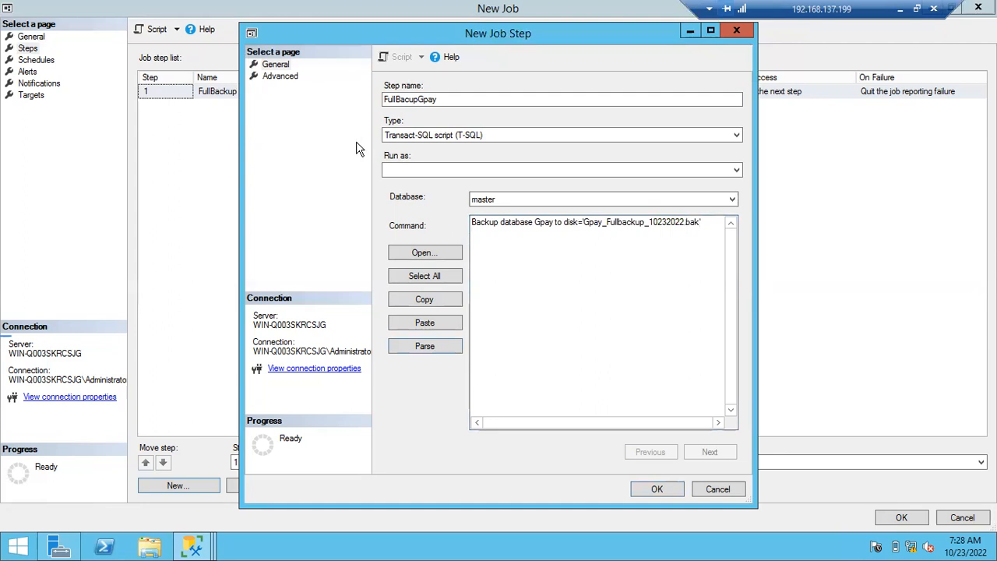
left_click(655, 489)
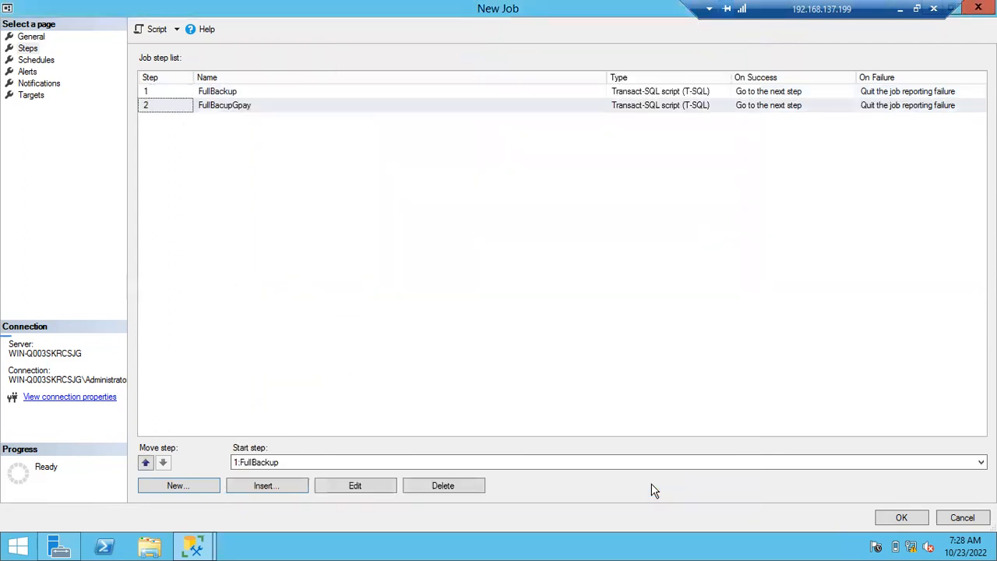
- Rename the first job step, FullBackup, as FullBackupBatch46 and save the change
left_click(246, 95)
double_click(275, 94)
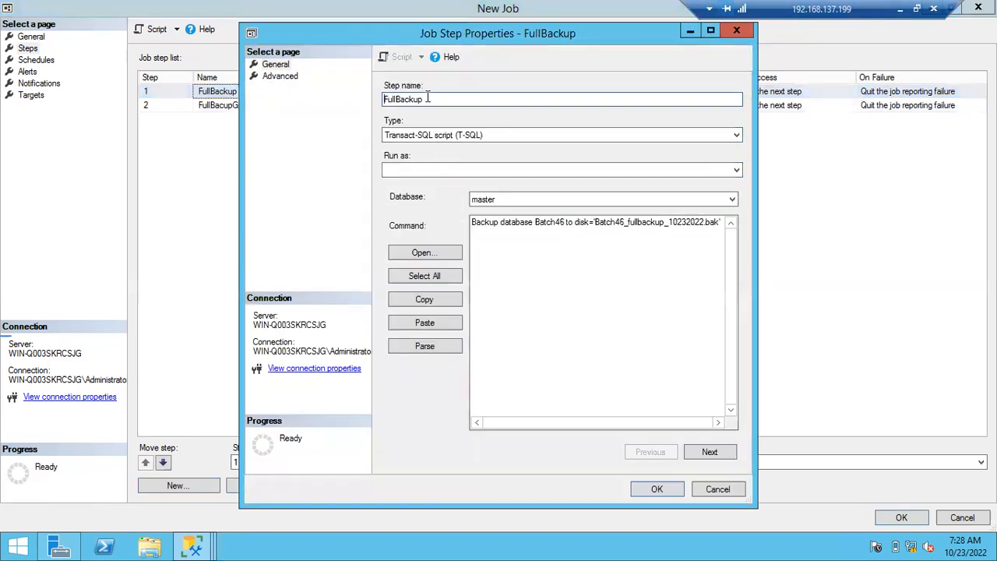
type("Batch46")
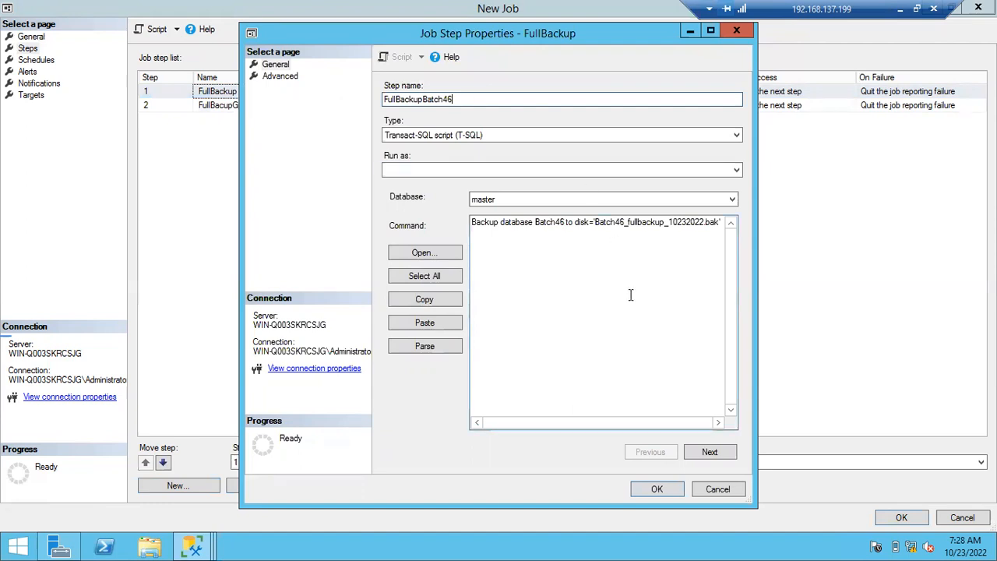
left_click(657, 489)
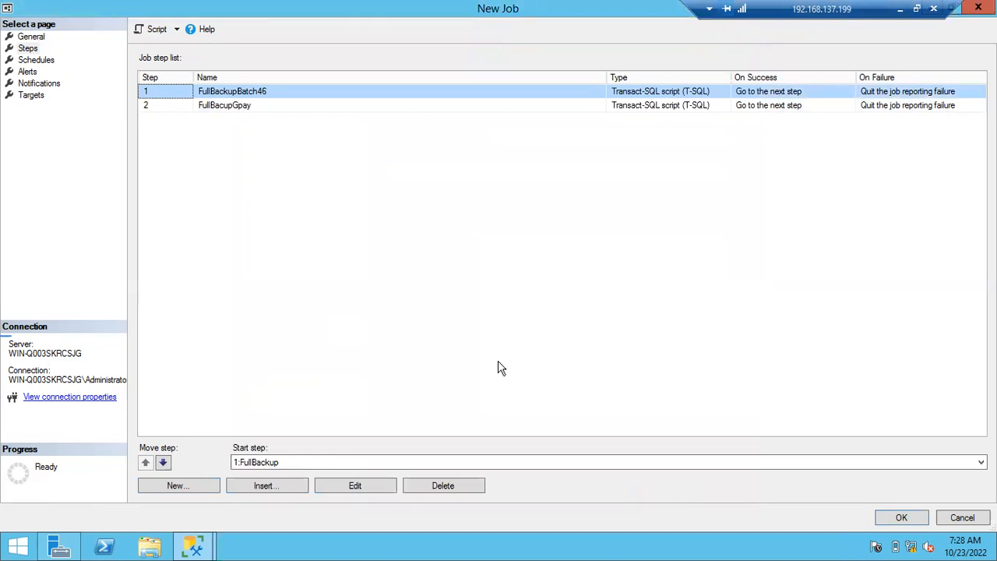
- Open the advanced settings of the FullBackupBatch46 step and move the dialog aside to uncover the job step list
double_click(243, 93)
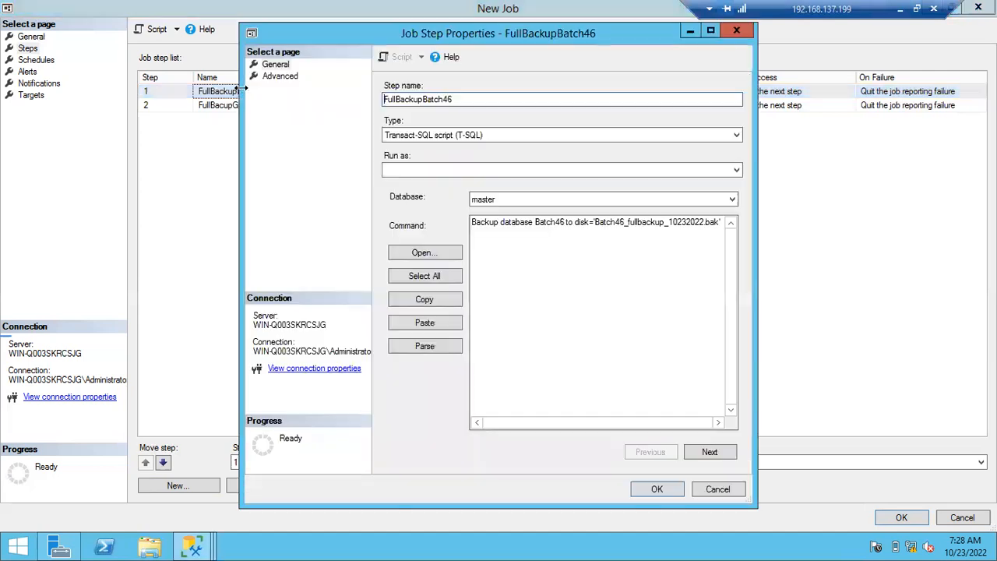
left_click(277, 77)
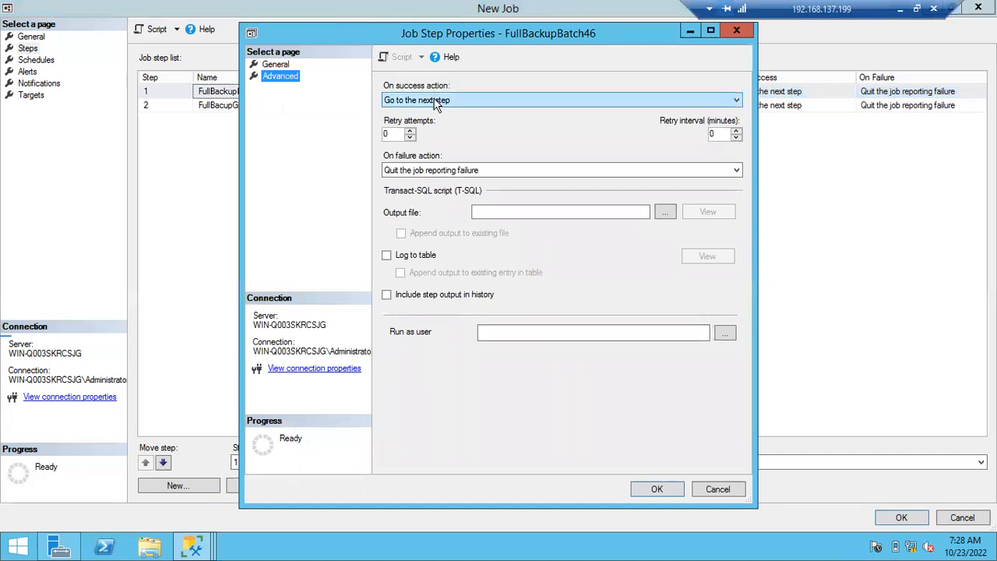
left_click_drag(338, 39, 480, 44)
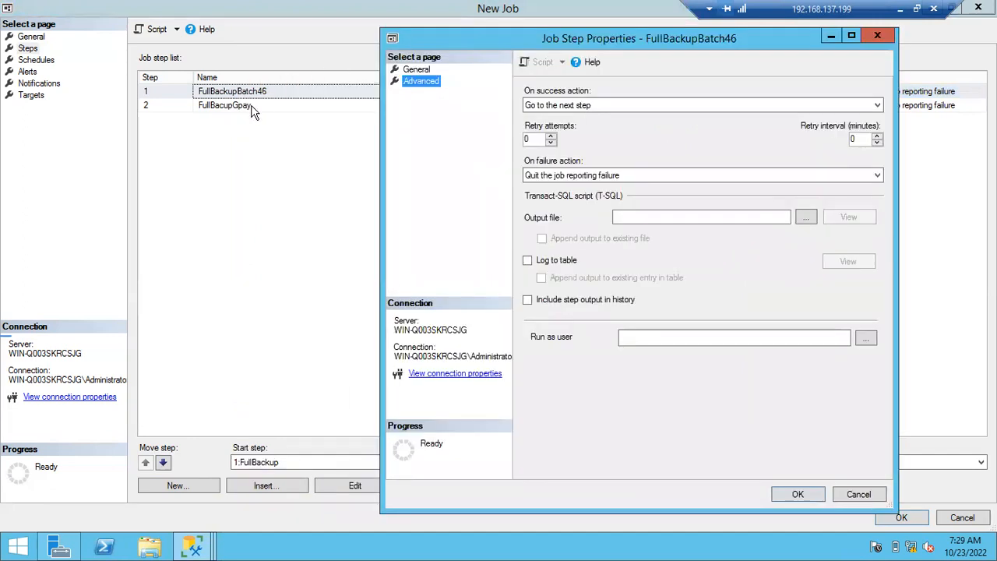
- Try Quit the job reporting success as the on success action, and restore Go to the next step
left_click(575, 109)
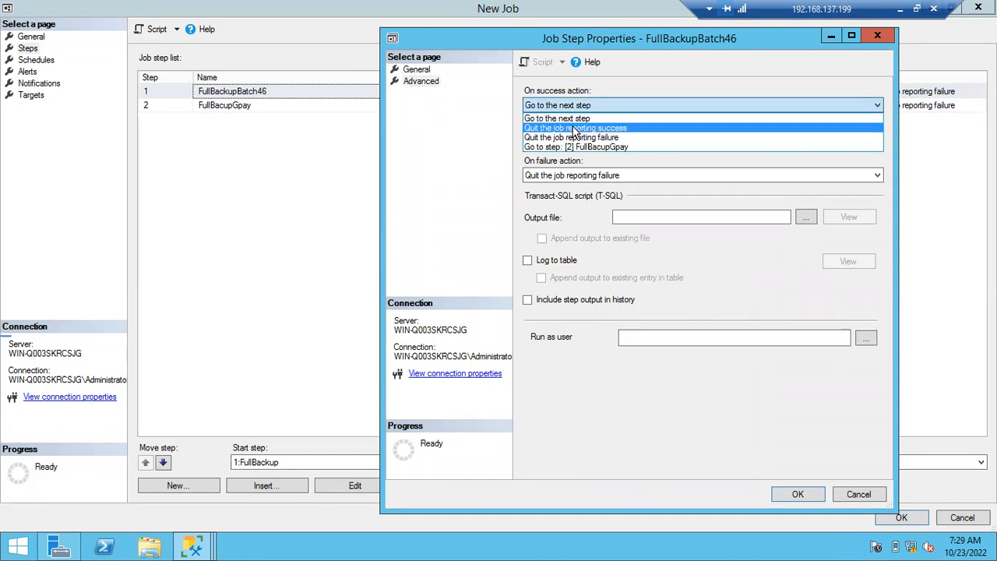
left_click(574, 129)
left_click(577, 101)
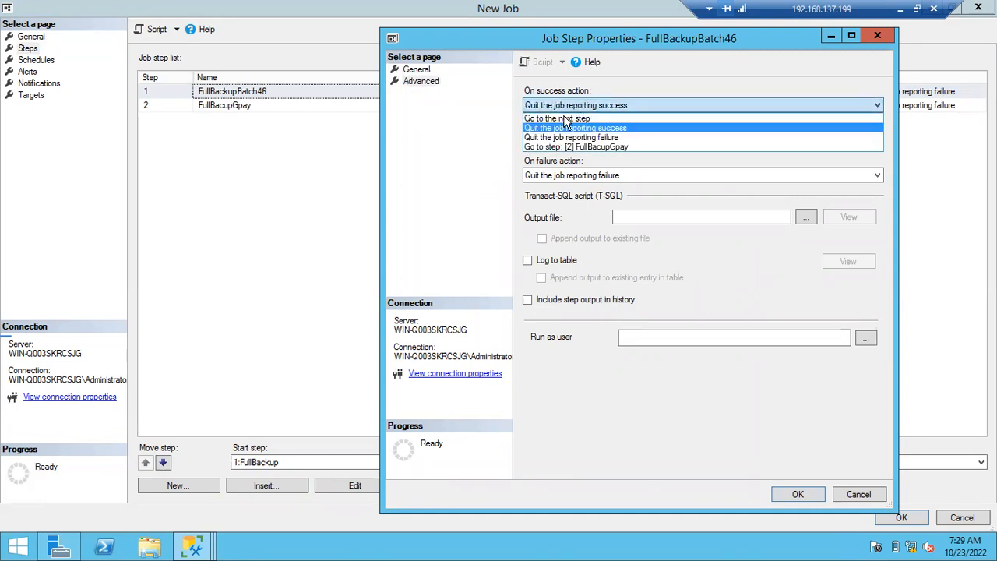
left_click(565, 118)
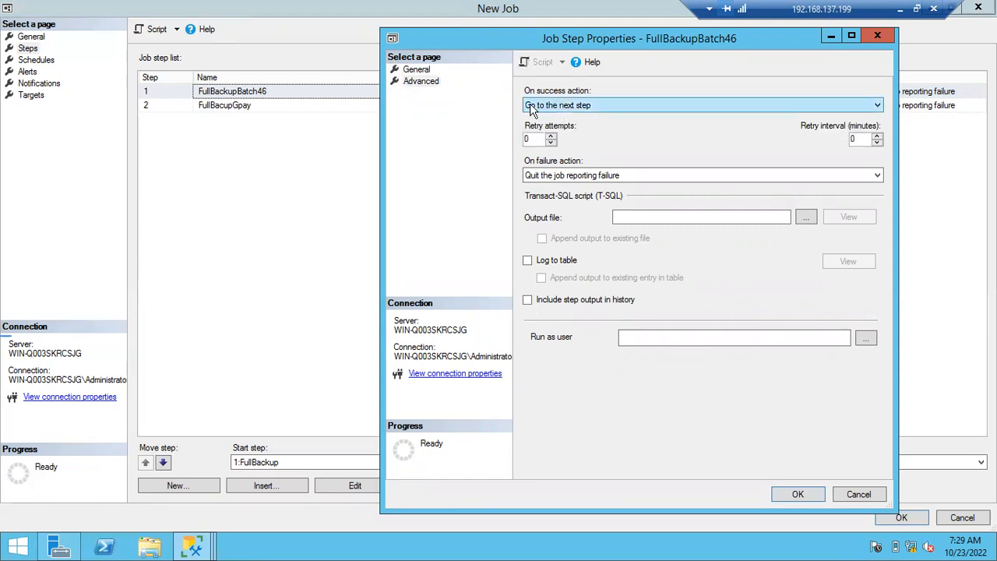
- Set the on success action of FullBackupBatch46 to Quit the job reporting success
left_click(592, 108)
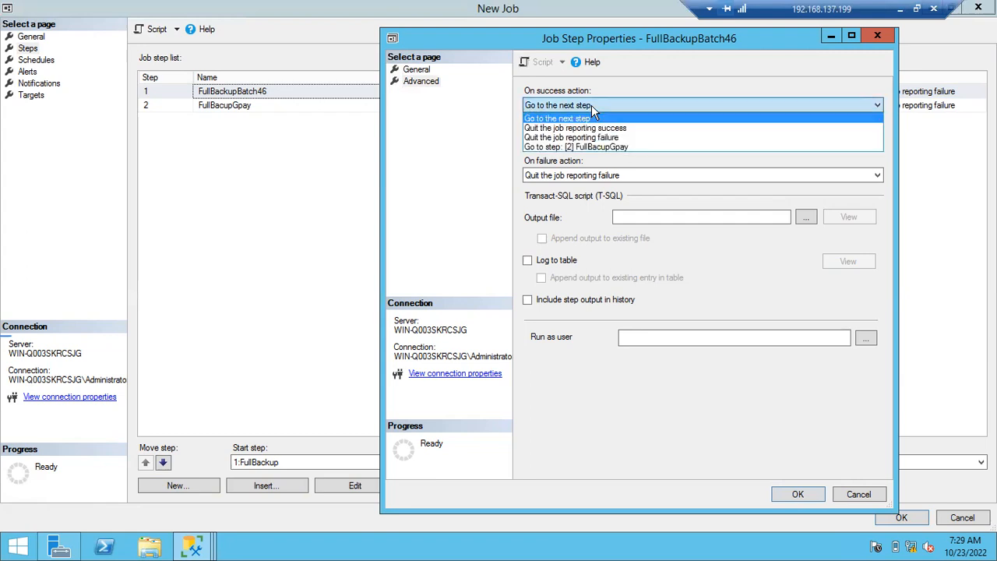
left_click(572, 129)
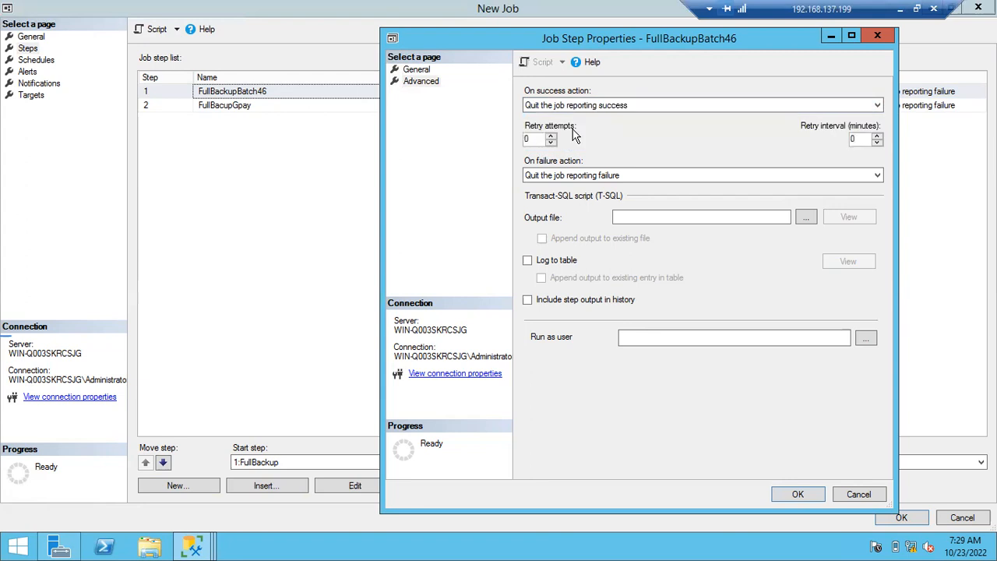
- Set the retry attempts to 2 and the retry interval to 5 minutes
left_click_drag(543, 139, 521, 145)
type("2")
double_click(854, 139)
type("5")
- Clear the retry attempts and retry interval values of the FullBackupBatch46 step
left_click_drag(856, 138, 832, 139)
double_click(531, 139)
key("BackSpace")
left_click(857, 138)
key("BackSpace")
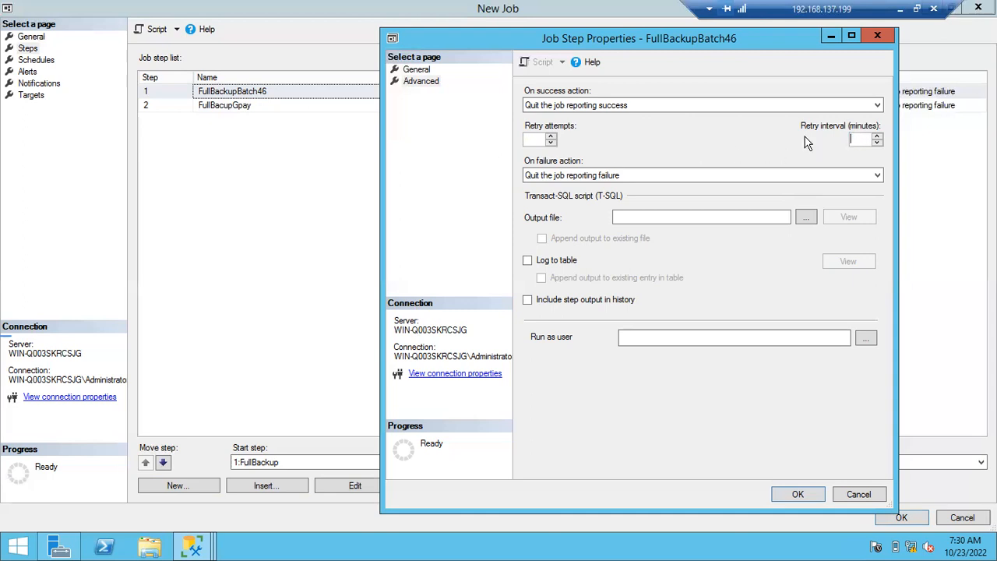
- Set both the on success action and the on failure action of FullBackupBatch46 to Go to the next step
left_click(559, 109)
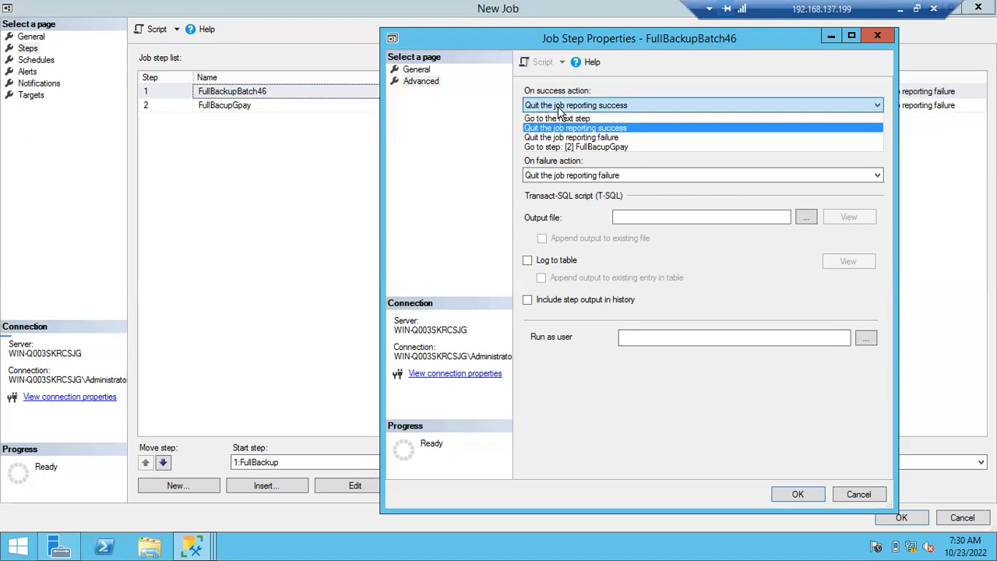
left_click(557, 119)
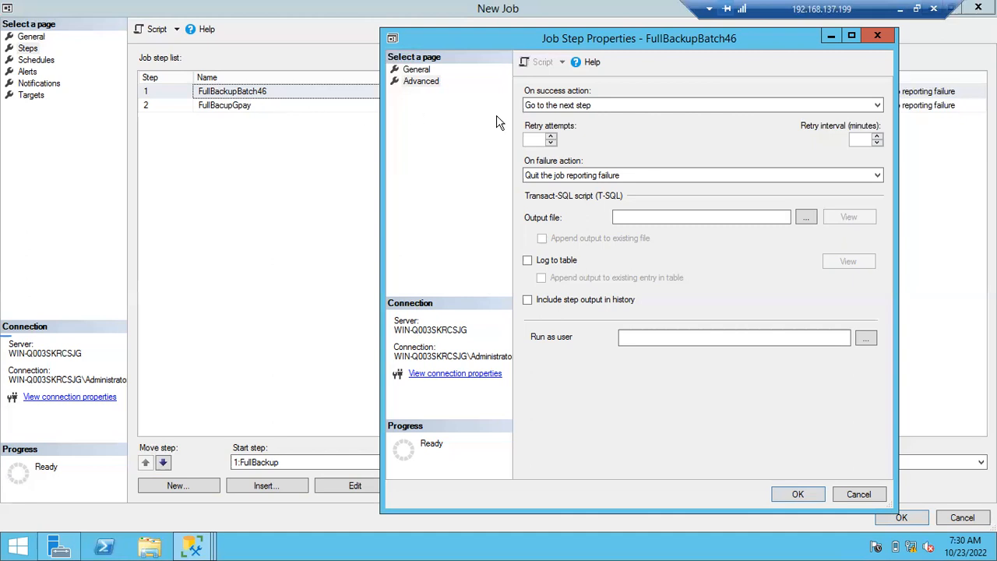
left_click(572, 178)
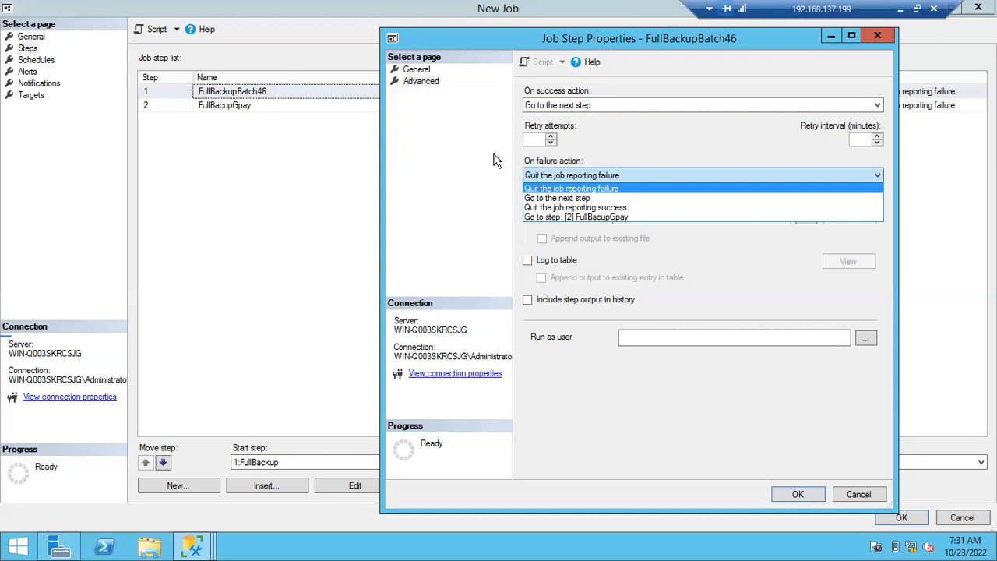
left_click(540, 198)
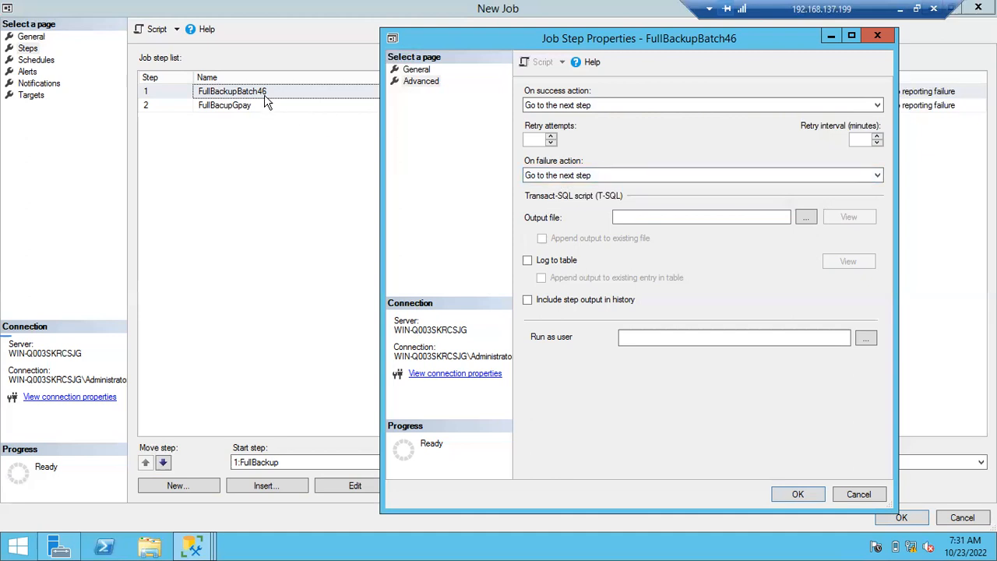
- Try Quit the job reporting failure and Go to the next step alternately as the on failure action
left_click(533, 176)
left_click(543, 189)
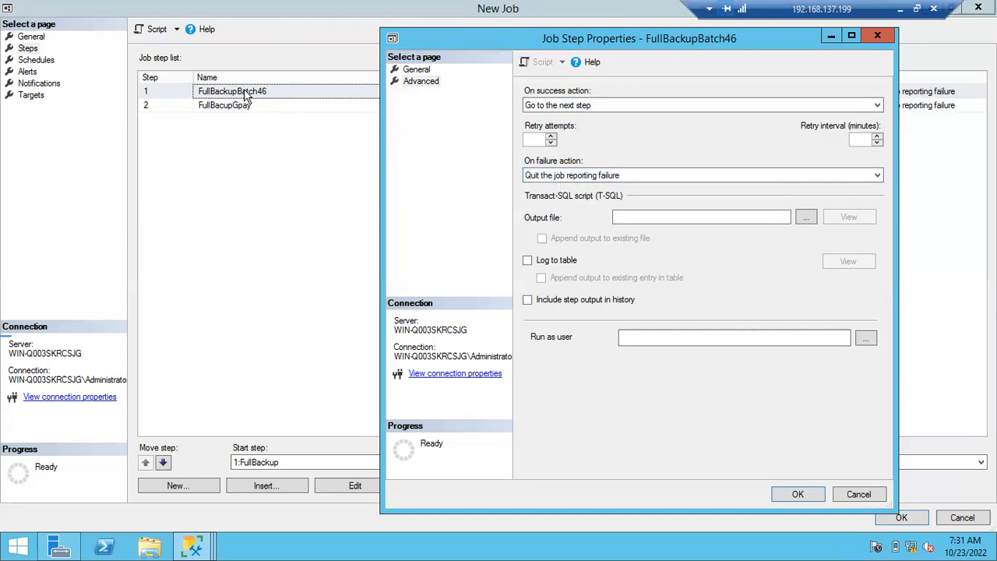
left_click(562, 178)
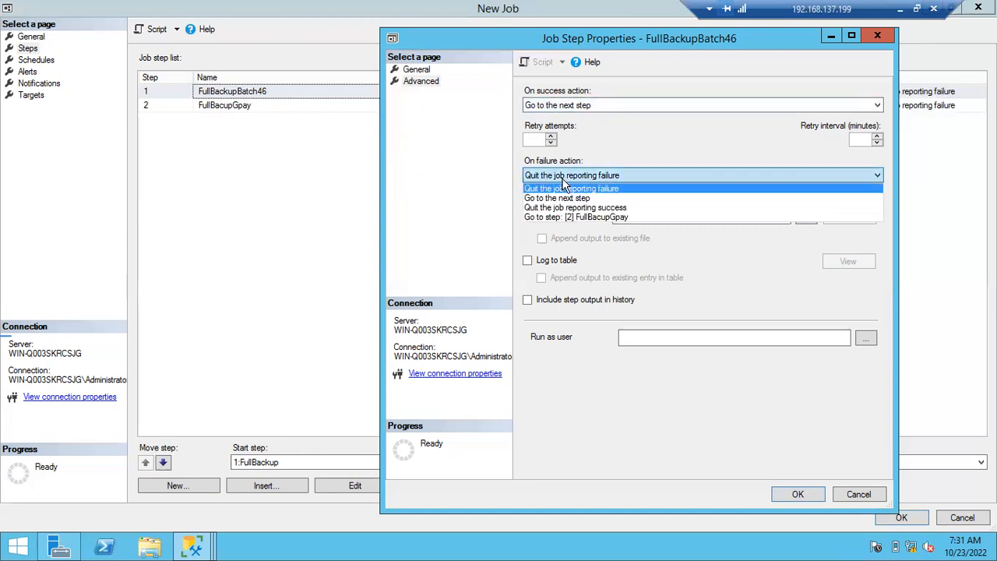
left_click(550, 200)
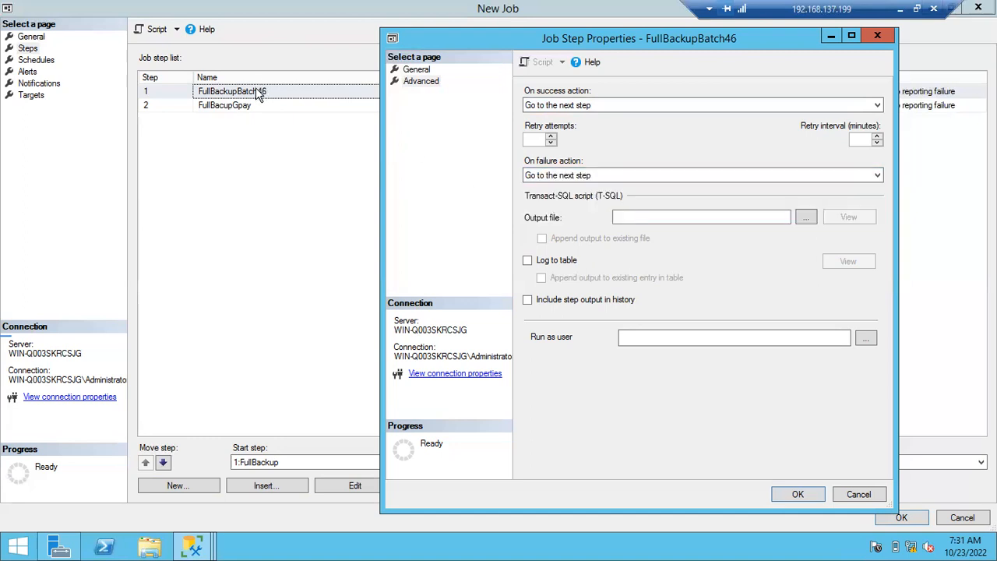
left_click(546, 175)
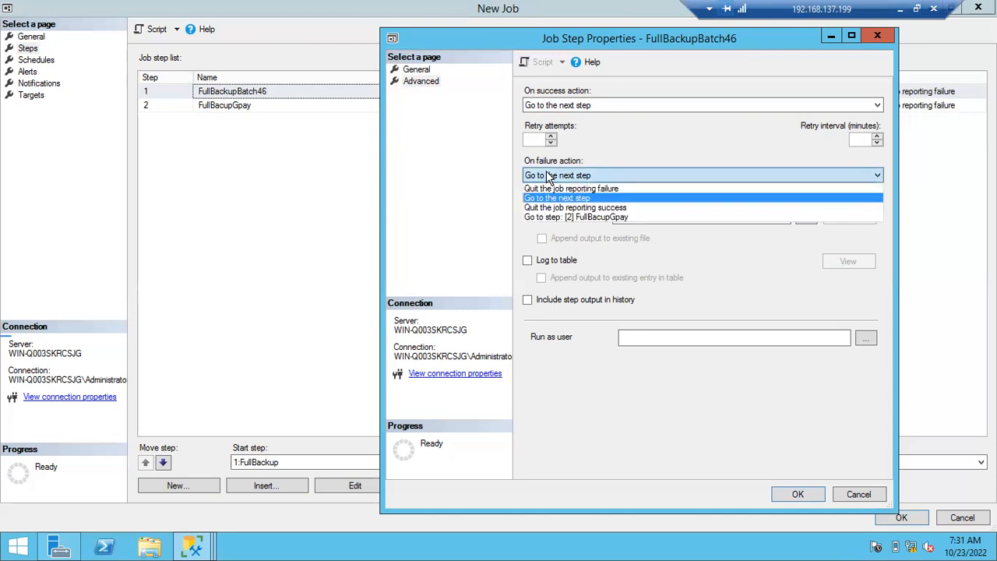
left_click(549, 190)
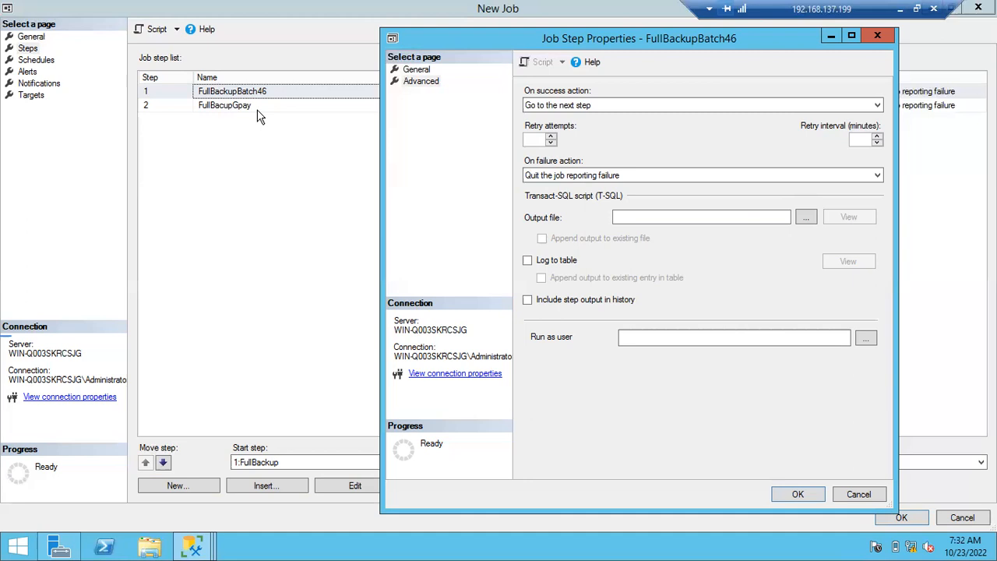
left_click(571, 181)
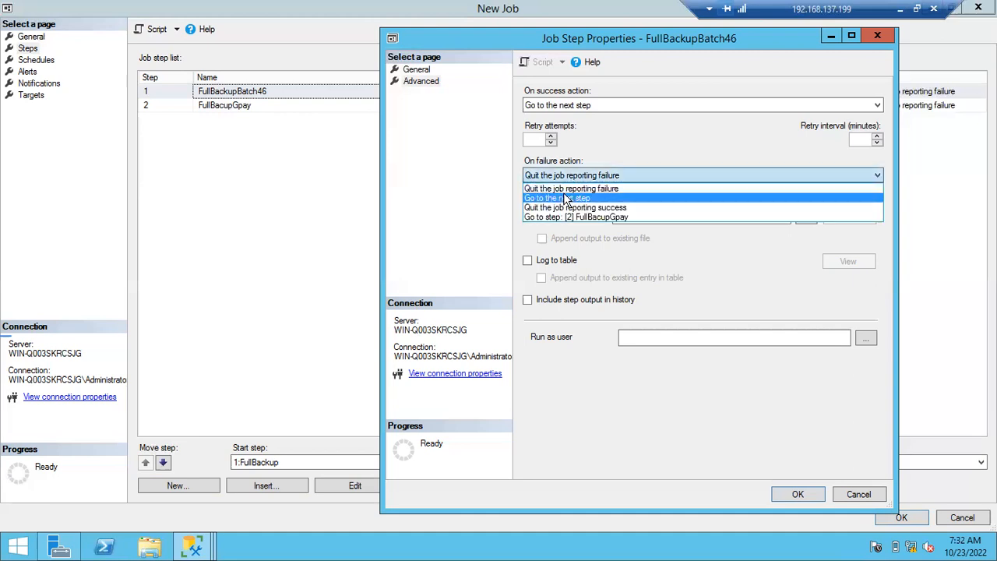
left_click(564, 191)
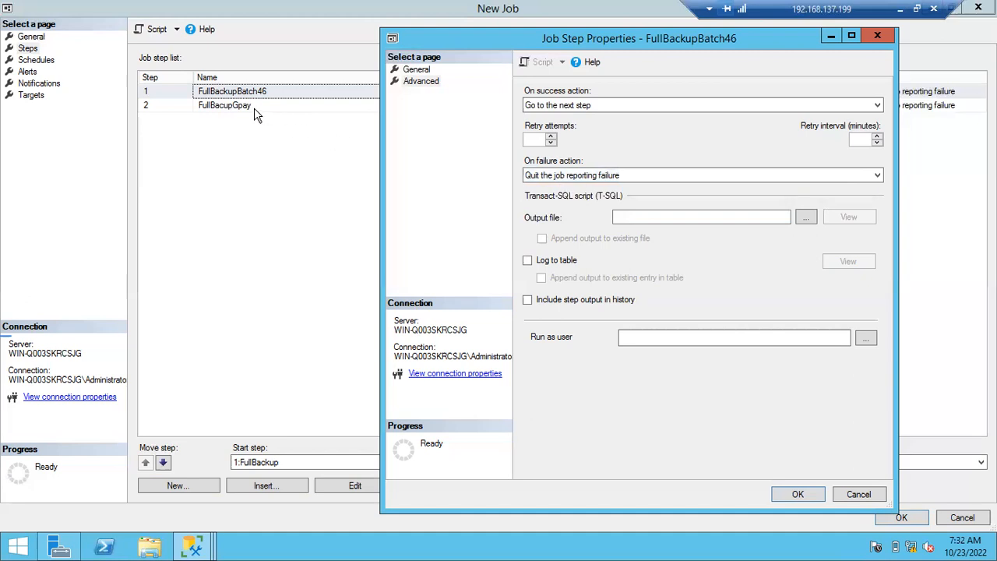
- Set the on failure action of FullBackupBatch46 to Go to the next step and save the job step
left_click(534, 177)
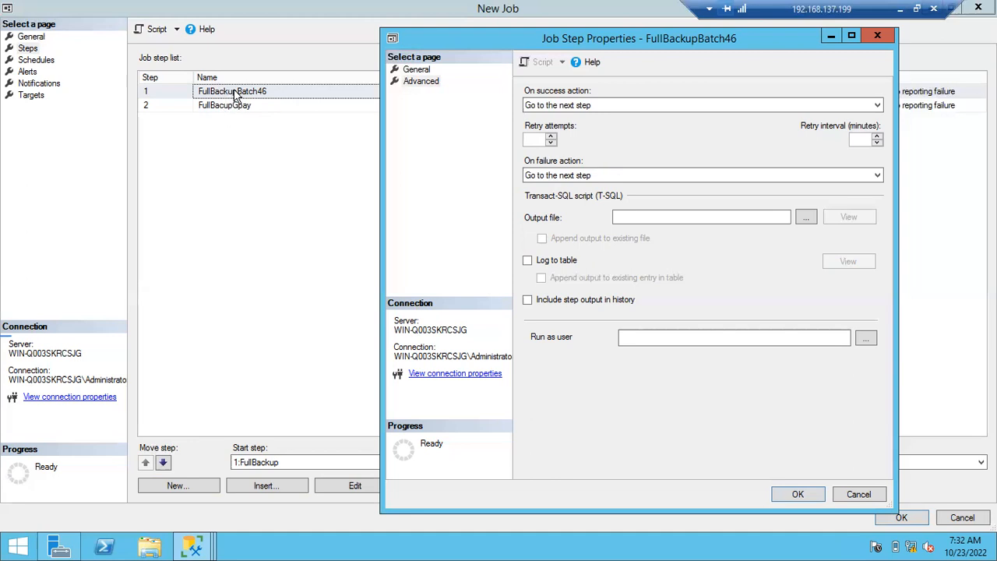
left_click(549, 176)
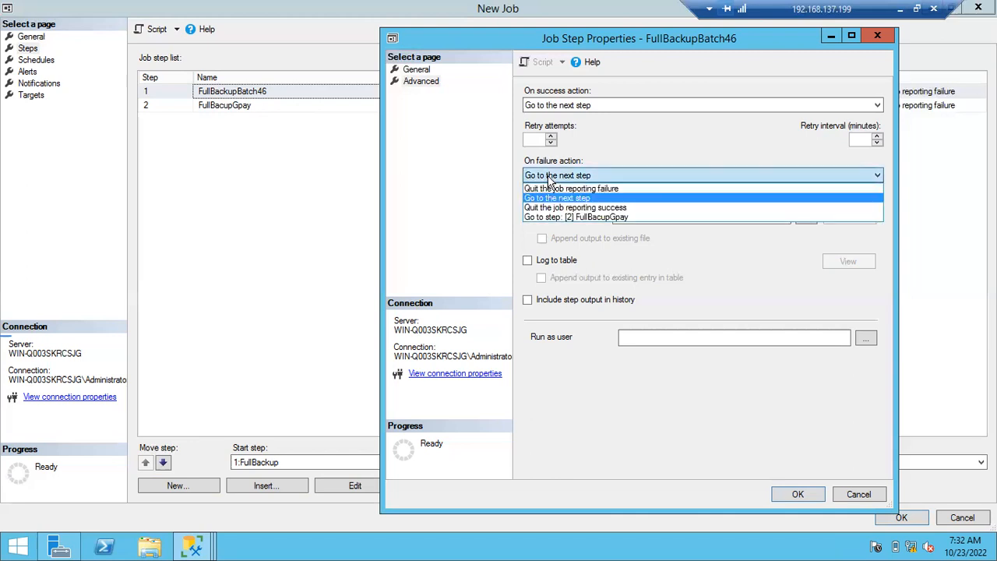
left_click(549, 178)
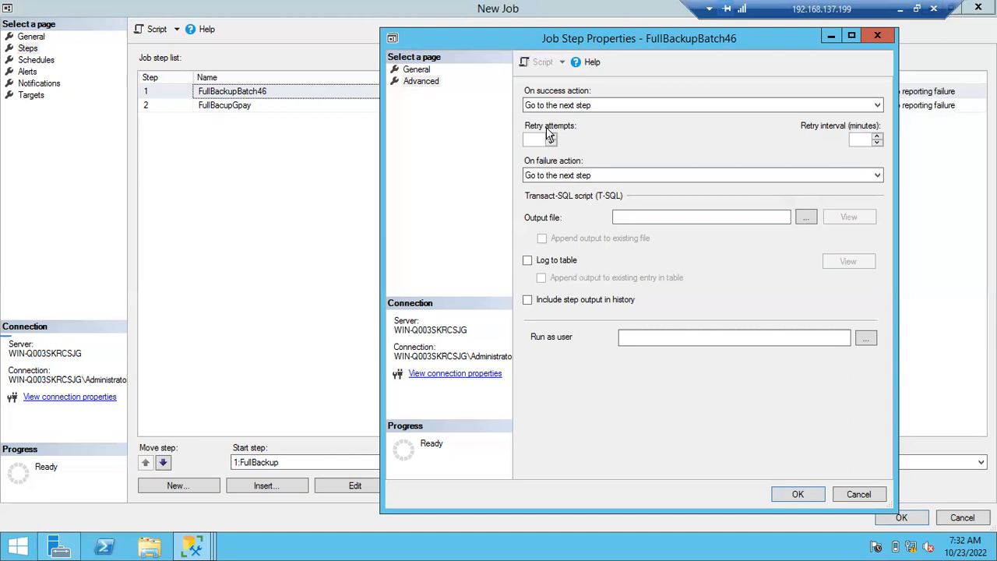
left_click(796, 495)
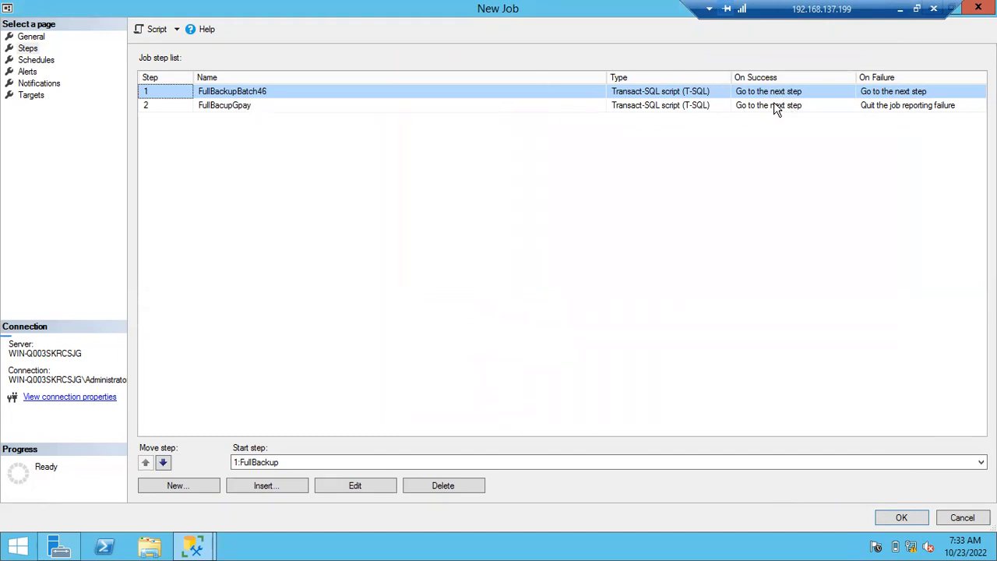
- Set the on success action of FullBacupGpay to Quit the job reporting success and save the job step
double_click(455, 107)
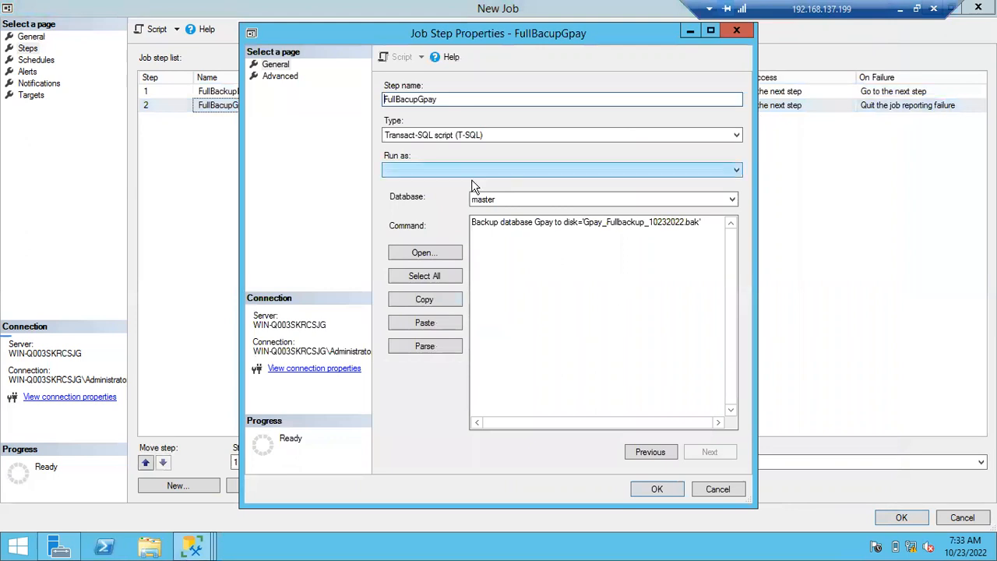
left_click(280, 75)
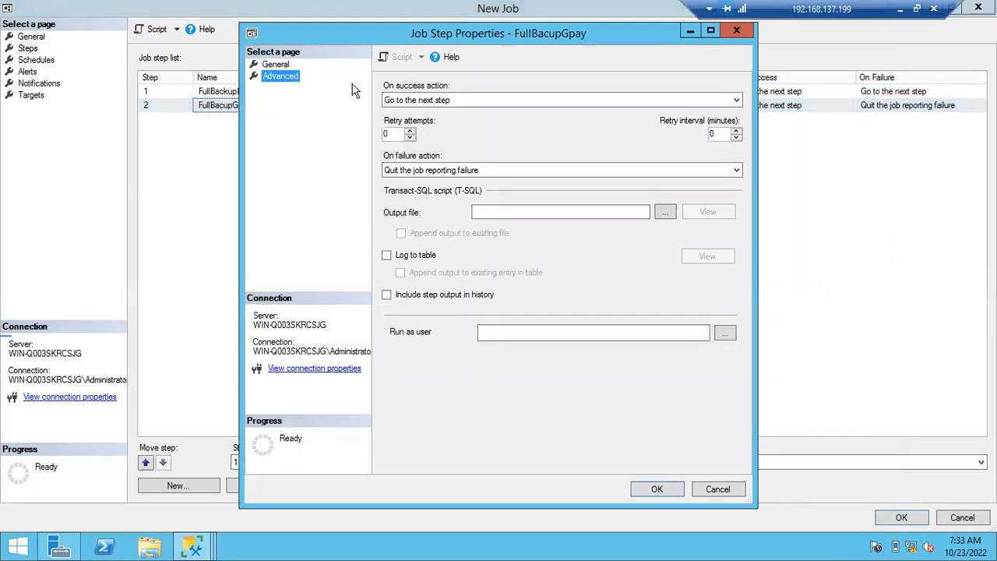
left_click(458, 103)
left_click(446, 123)
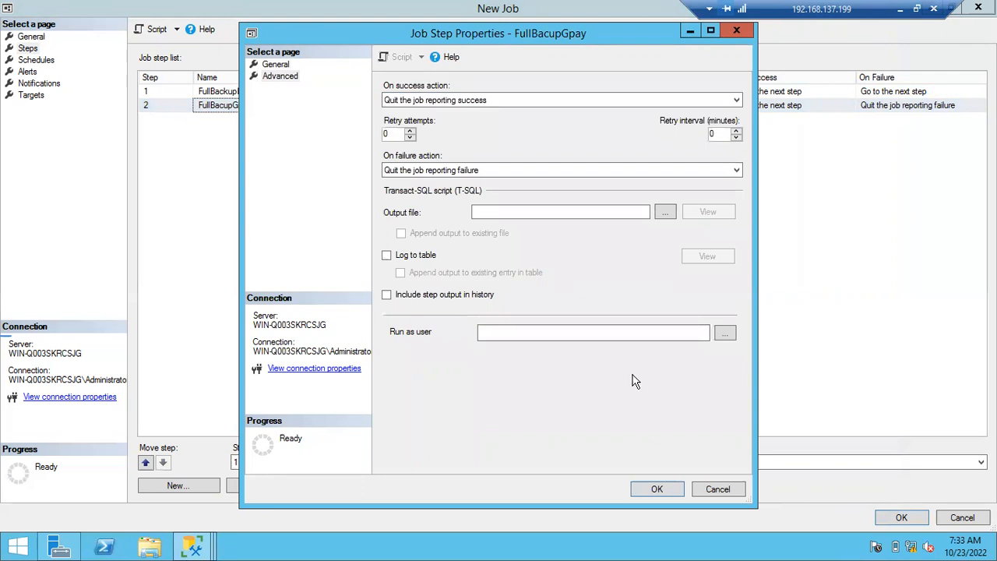
left_click(657, 489)
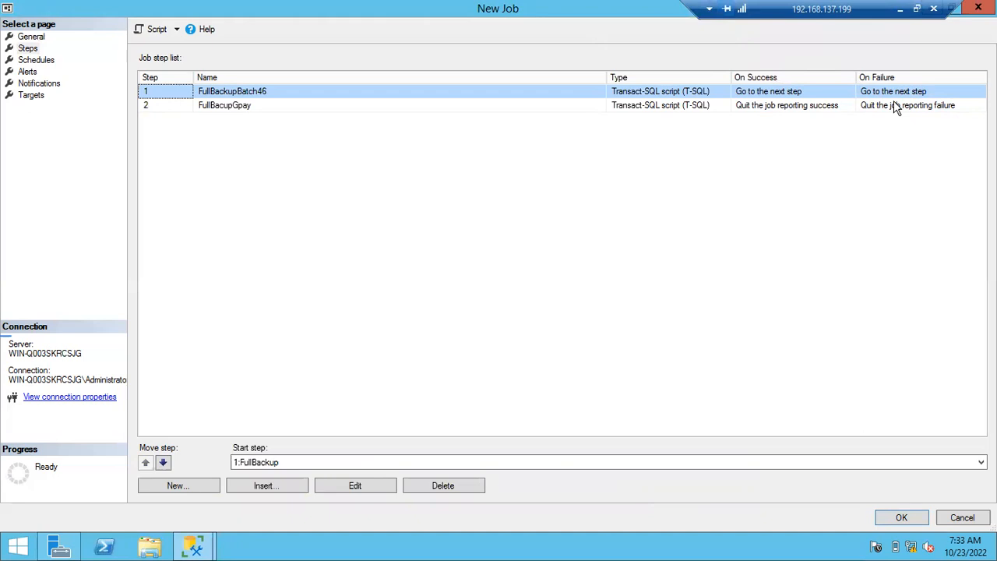
- Start a new schedule for the job and name it FullBackupSCH
left_click(35, 61)
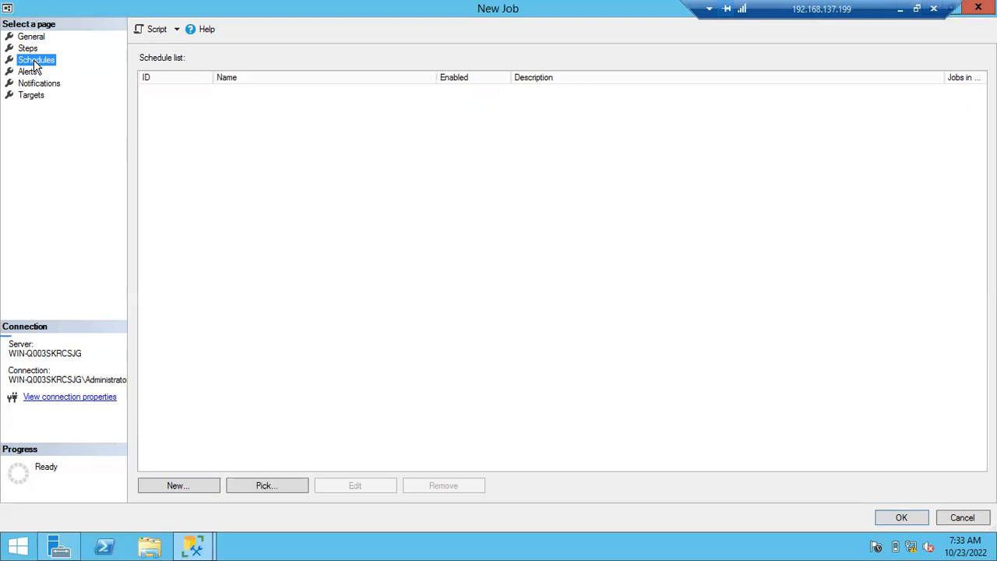
left_click(178, 485)
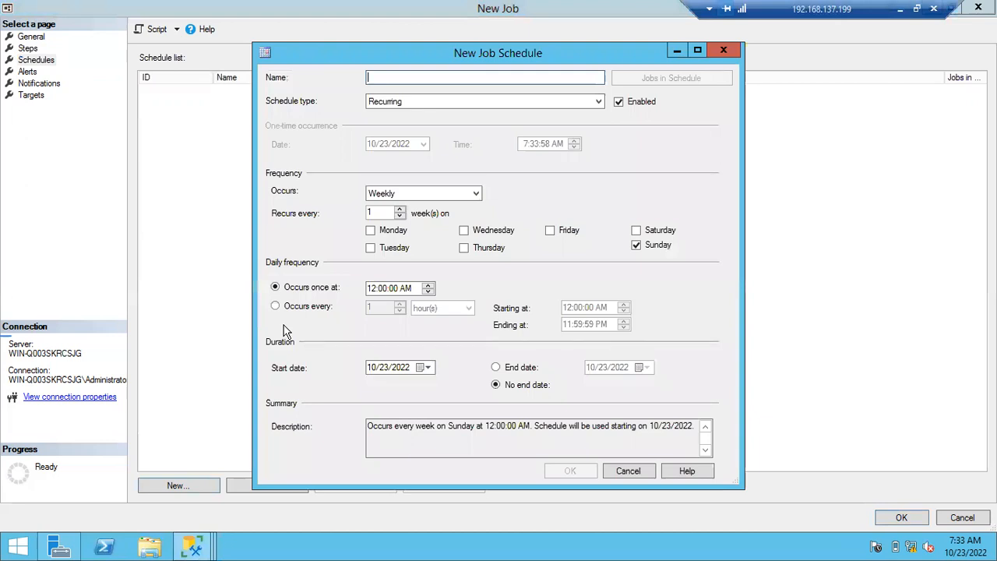
type("Fu")
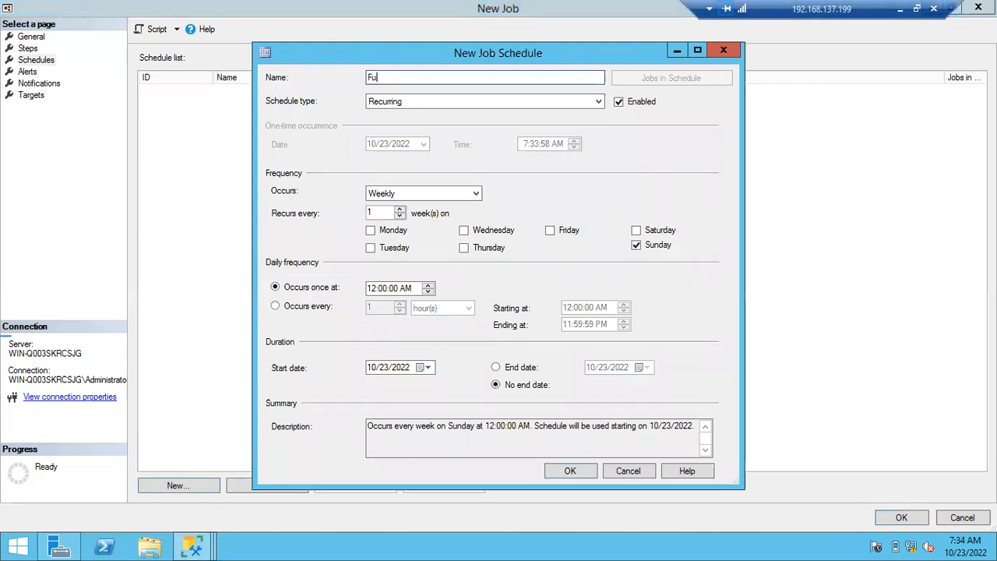
type("llBackupSCH")
- Toggle the schedule's Enabled option off and back on, and keep Recurring as the schedule type
left_click(621, 106)
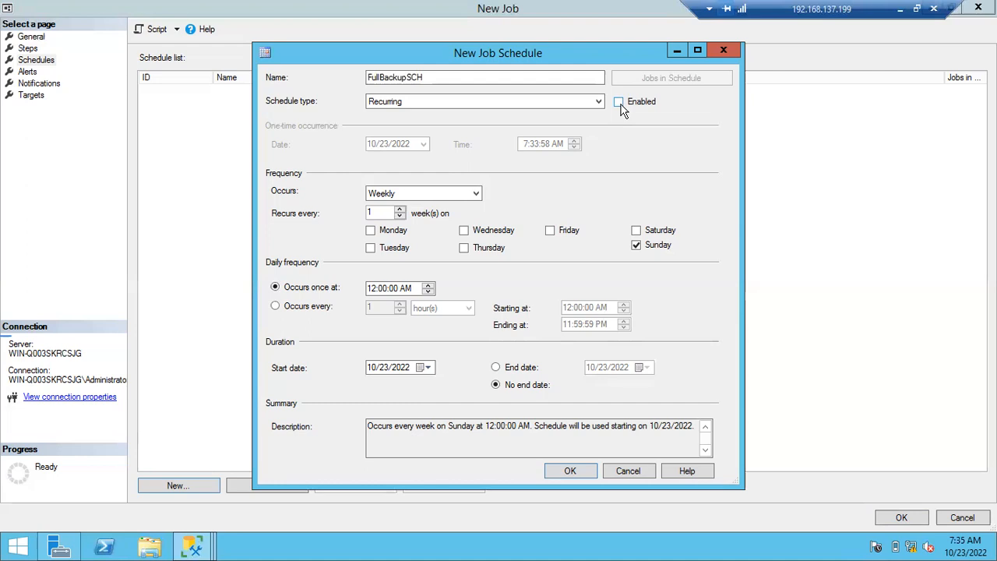
left_click(620, 107)
left_click(387, 103)
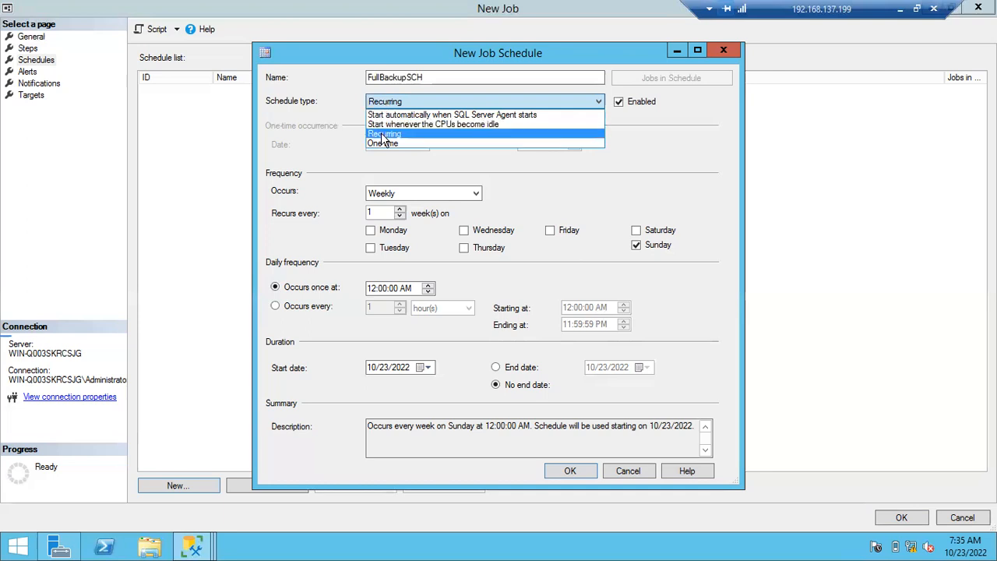
left_click(381, 135)
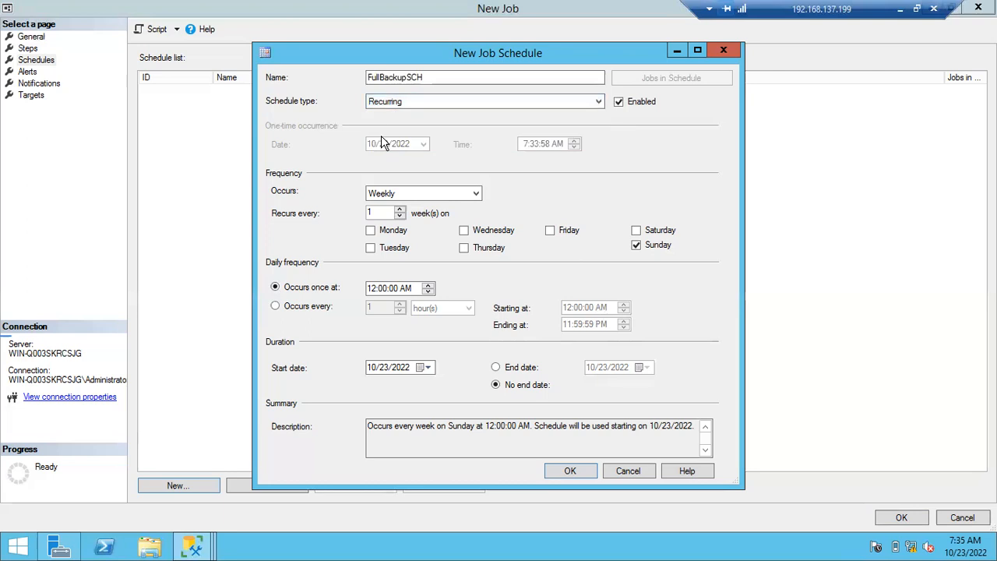
- Keep the schedule's frequency at Weekly and set it to occur once at 2:00:00 AM
left_click(441, 195)
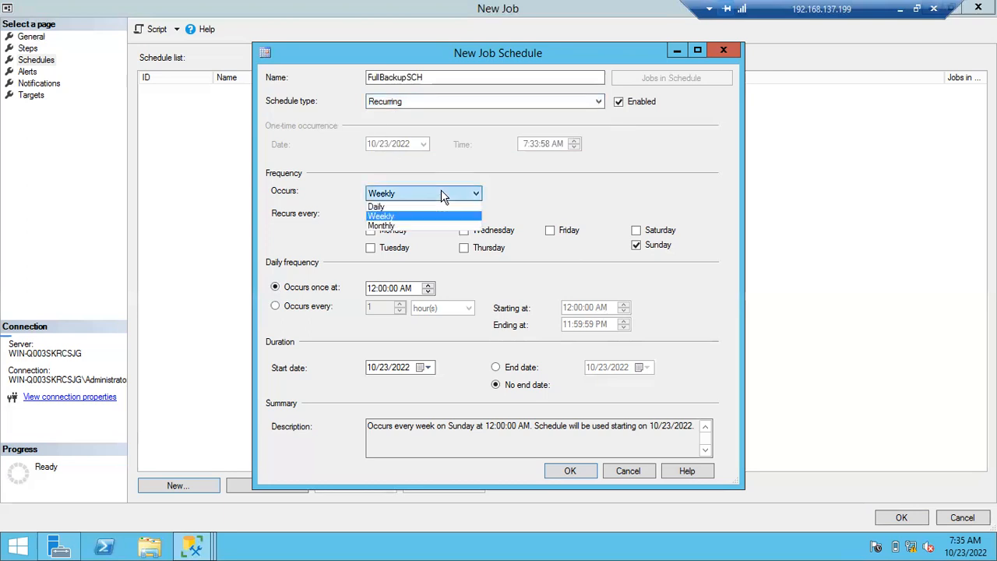
left_click(411, 218)
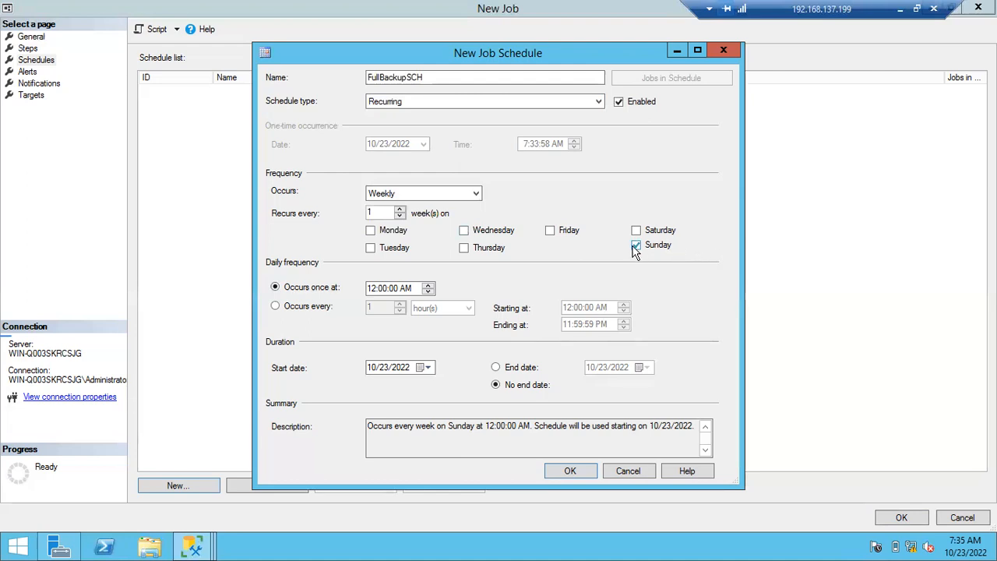
left_click(428, 285)
left_click(427, 285)
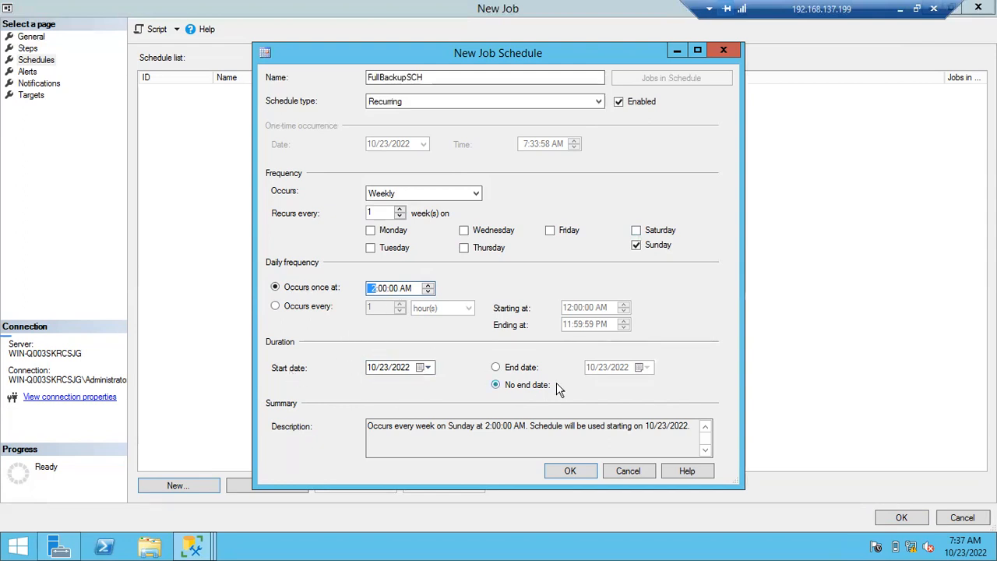
- Save the schedule with no end date and open the new job's notification settings
left_click(500, 367)
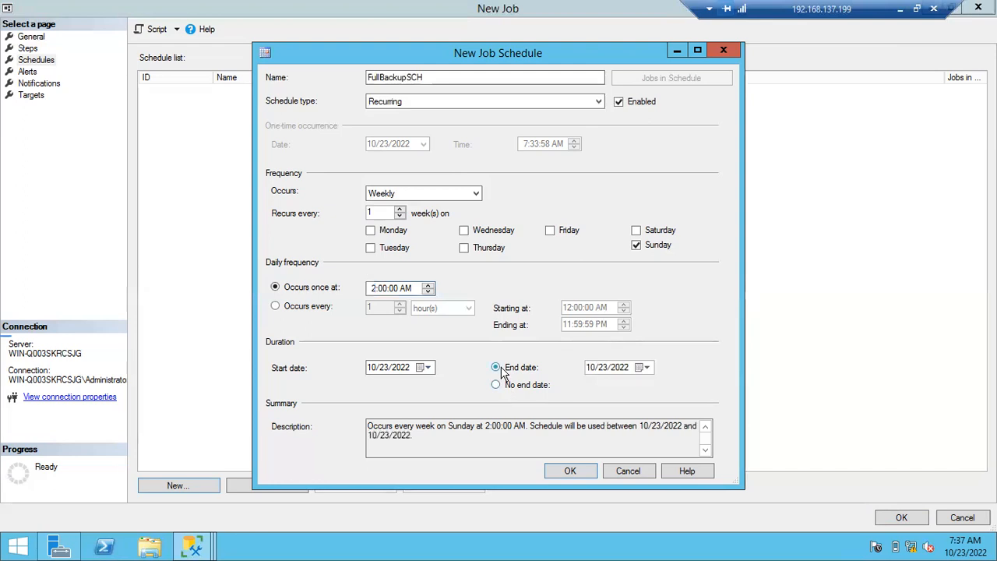
left_click(499, 385)
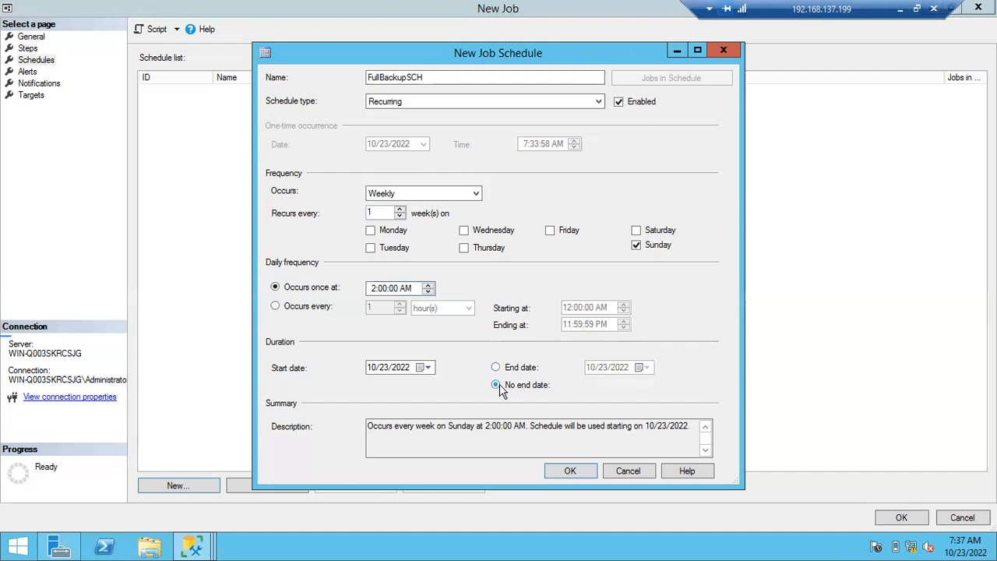
left_click(566, 472)
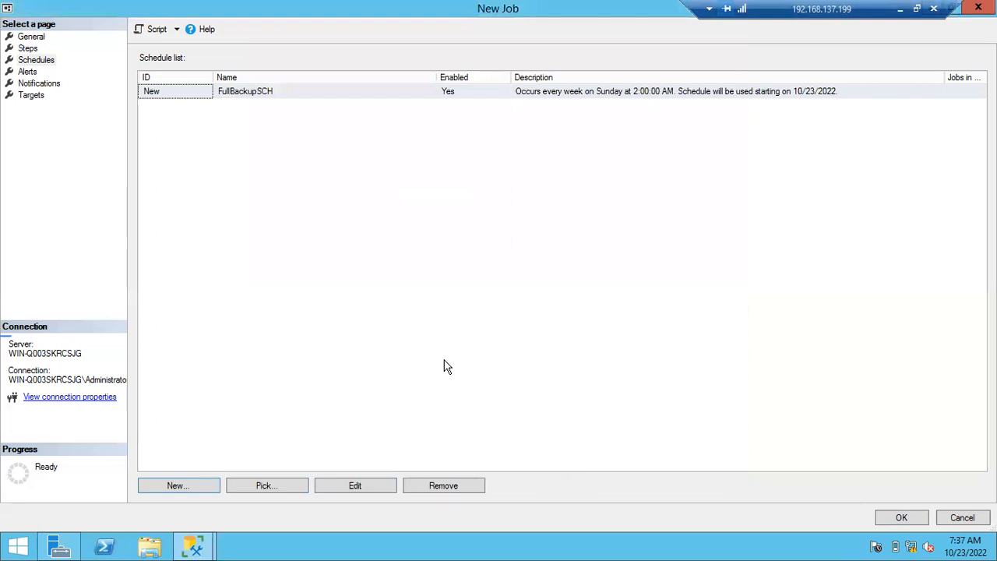
left_click(32, 84)
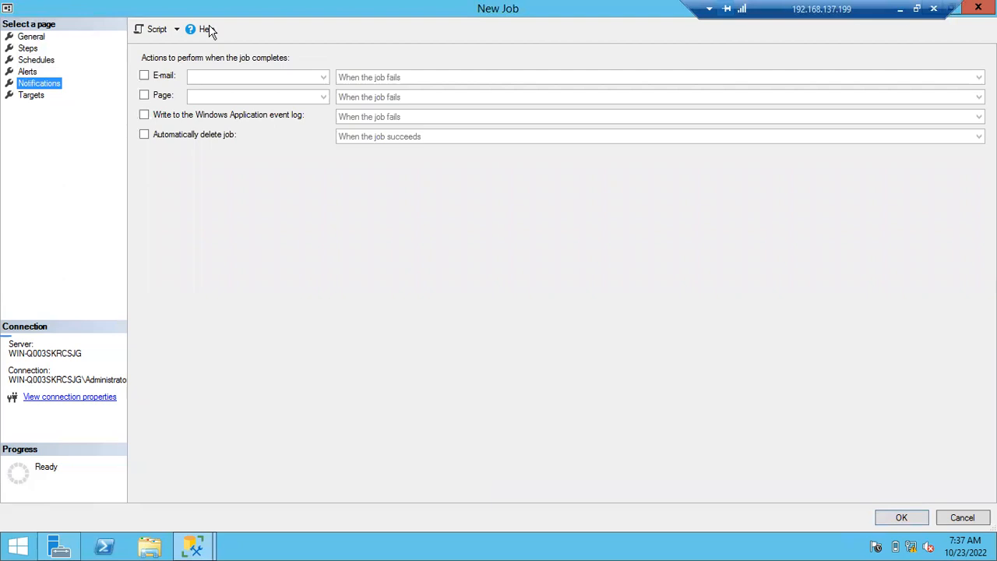
- Switch to the Notepad notes, review the maintenance jobs from Backup JObs to Update Statistics, and return to the remote session
left_click(900, 8)
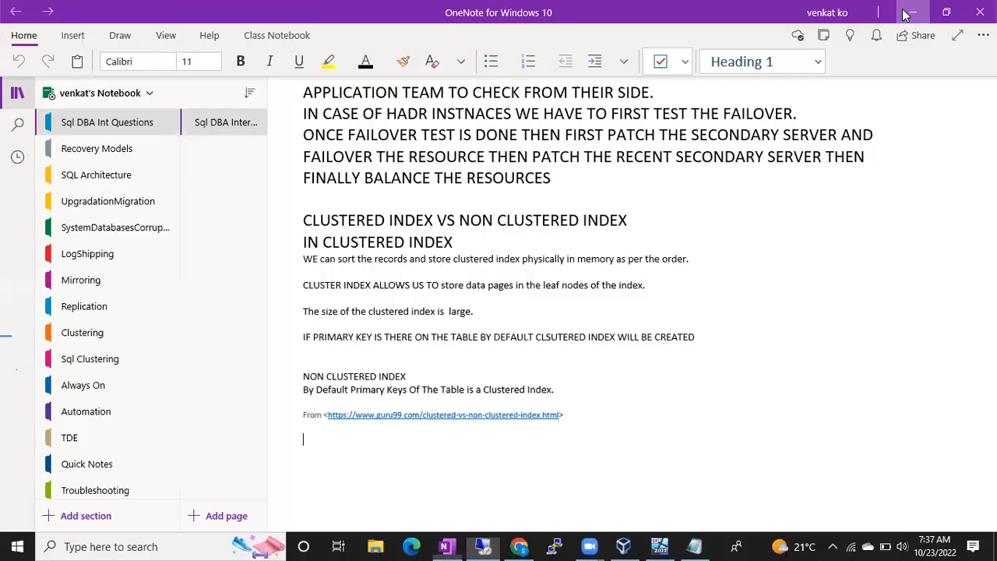
left_click(694, 546)
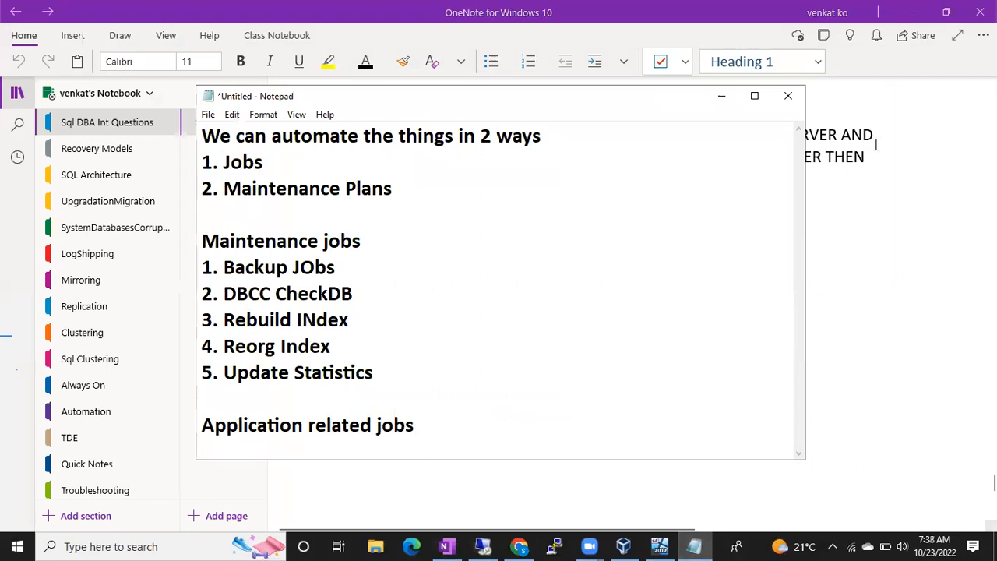
left_click(912, 21)
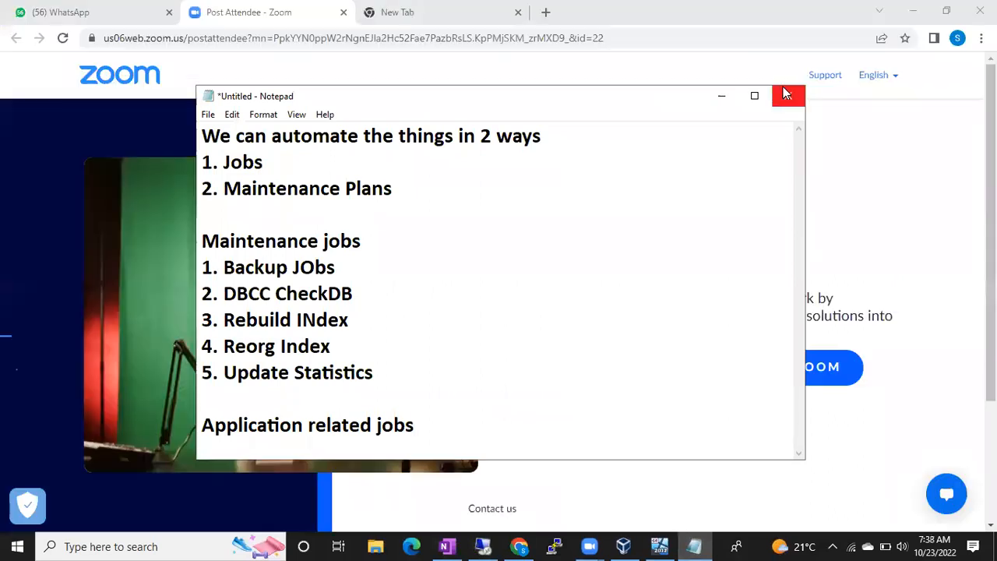
left_click(754, 95)
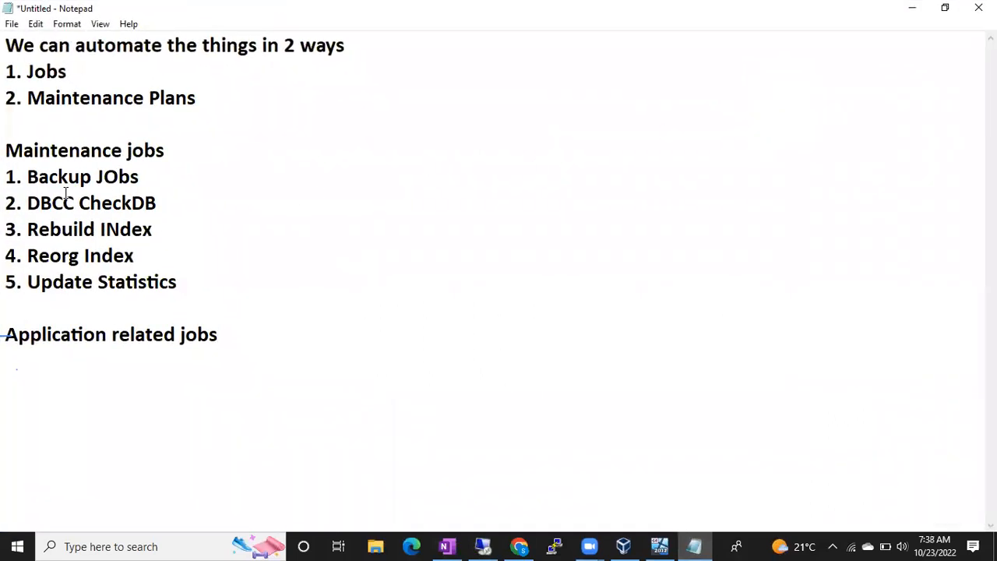
left_click_drag(7, 176, 180, 286)
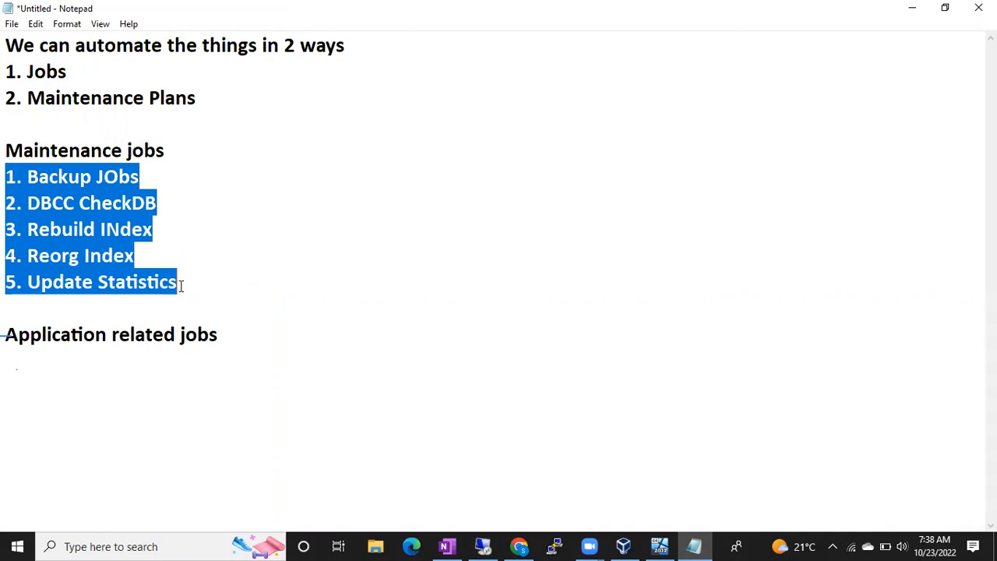
left_click_drag(6, 178, 202, 279)
left_click(485, 546)
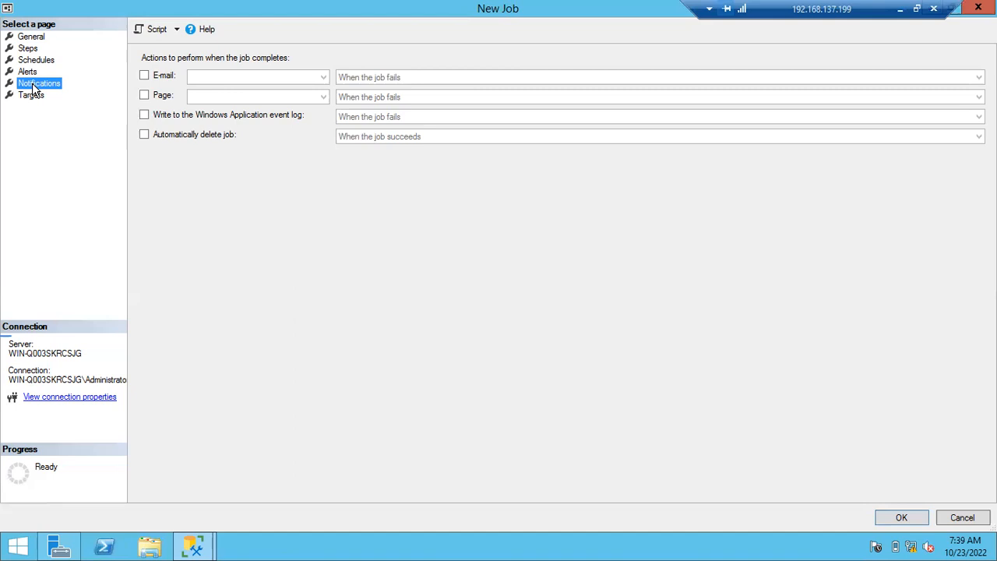
- Turn on the job's e-mail notification, check the operator choices, and turn the notification back off
left_click(146, 77)
left_click(231, 76)
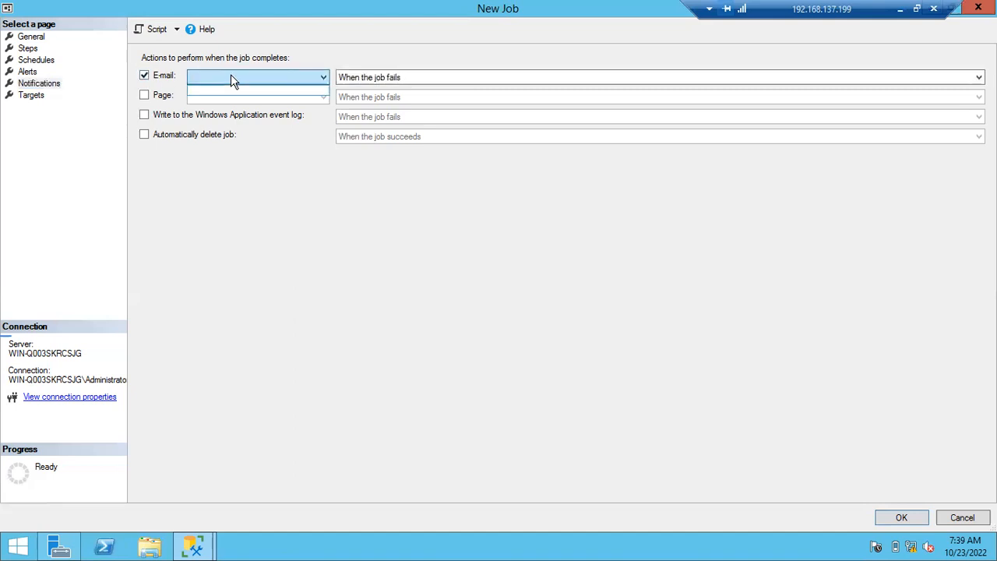
left_click(243, 76)
left_click(244, 76)
left_click(255, 77)
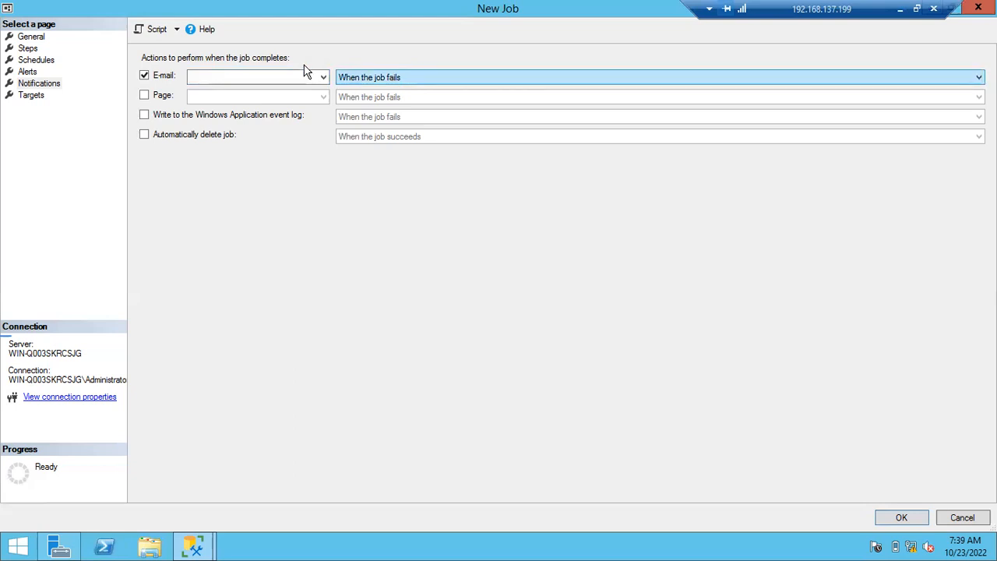
left_click(144, 76)
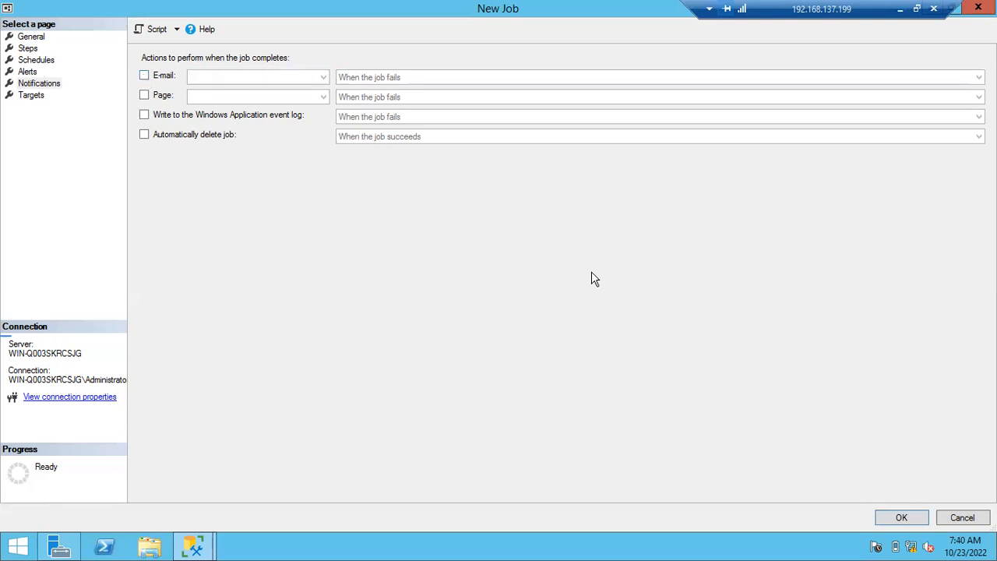
- Create the job and select FullBackupJob among the SQL Server Agent jobs
left_click(898, 518)
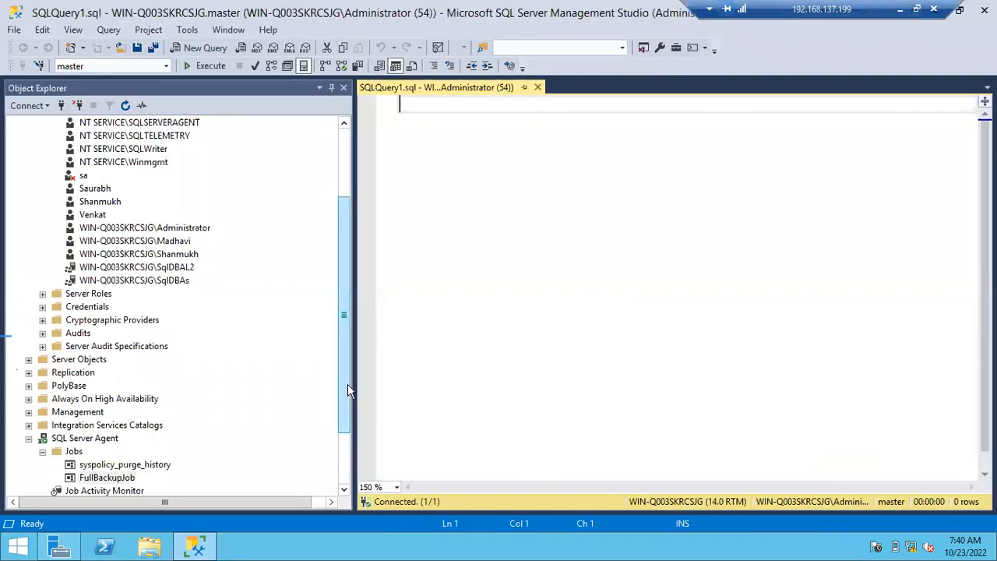
left_click_drag(349, 407, 356, 454)
left_click(129, 401)
left_click(198, 401)
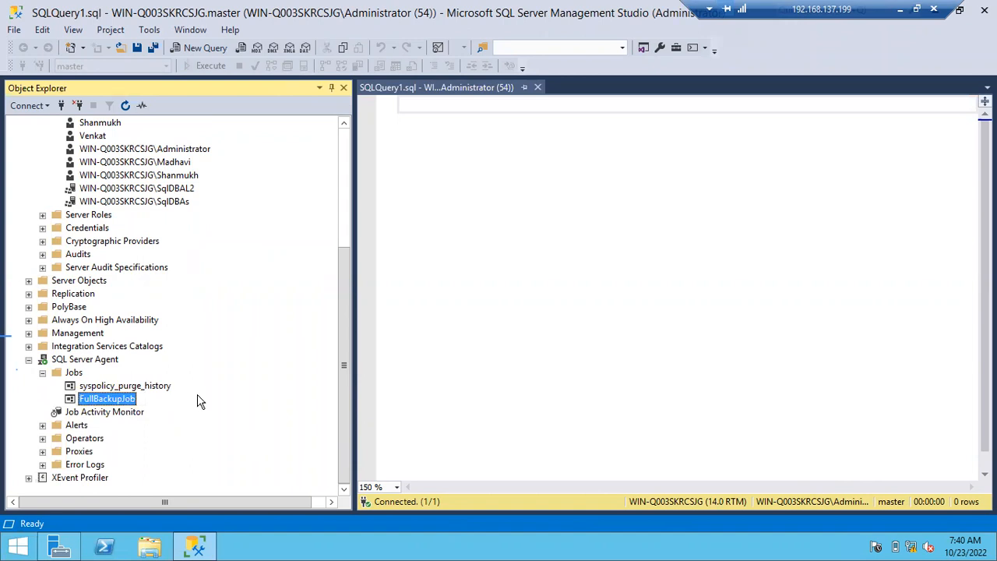
- Review the FullBackupSCH schedule in the properties of FullBackupJob and close the properties without changes
double_click(88, 399)
left_click(269, 87)
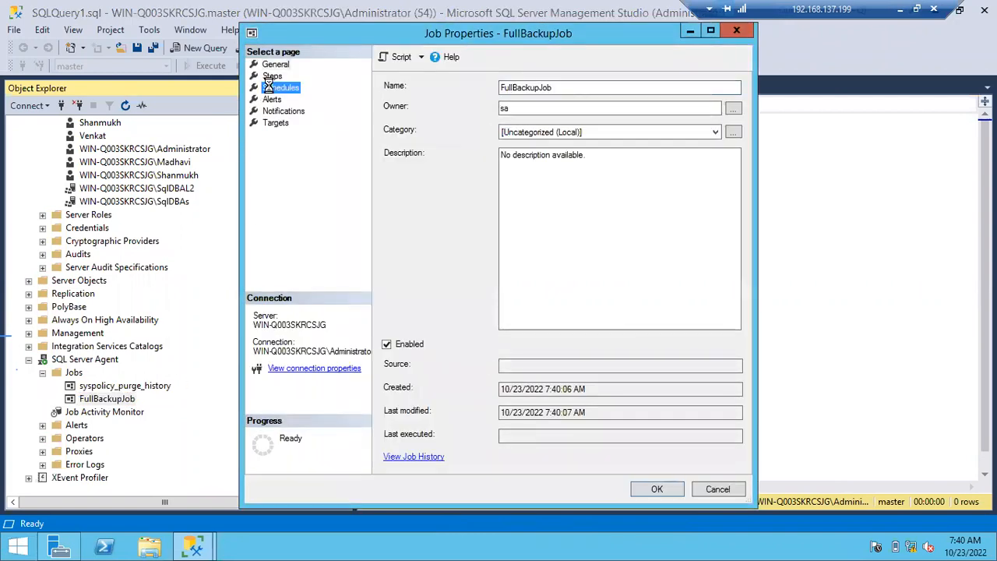
left_click(710, 32)
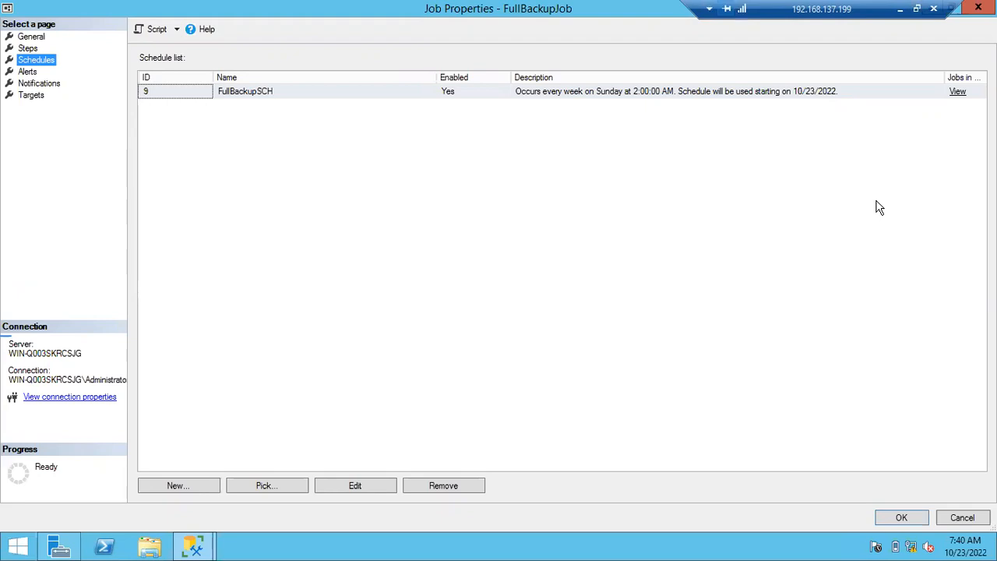
double_click(303, 92)
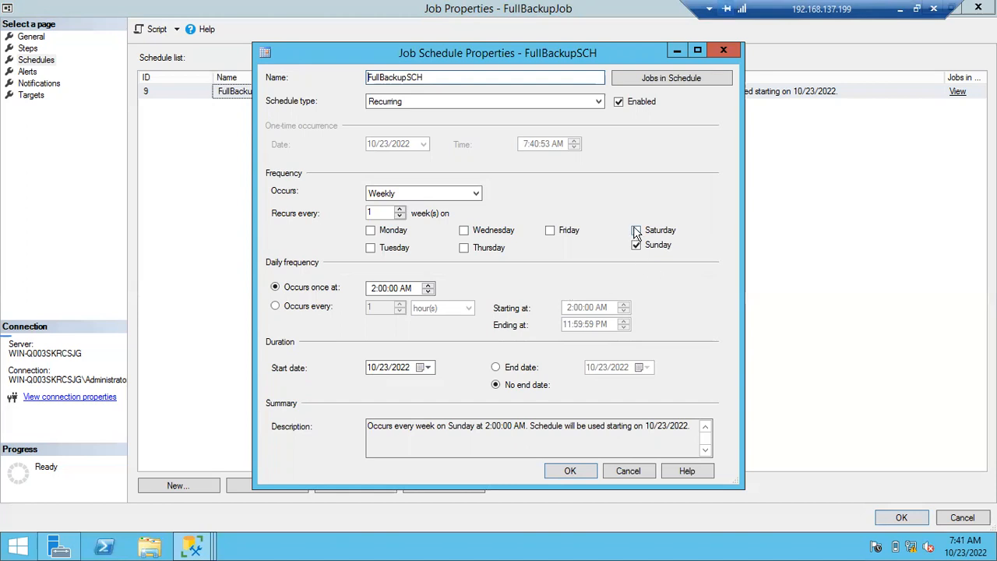
left_click(634, 472)
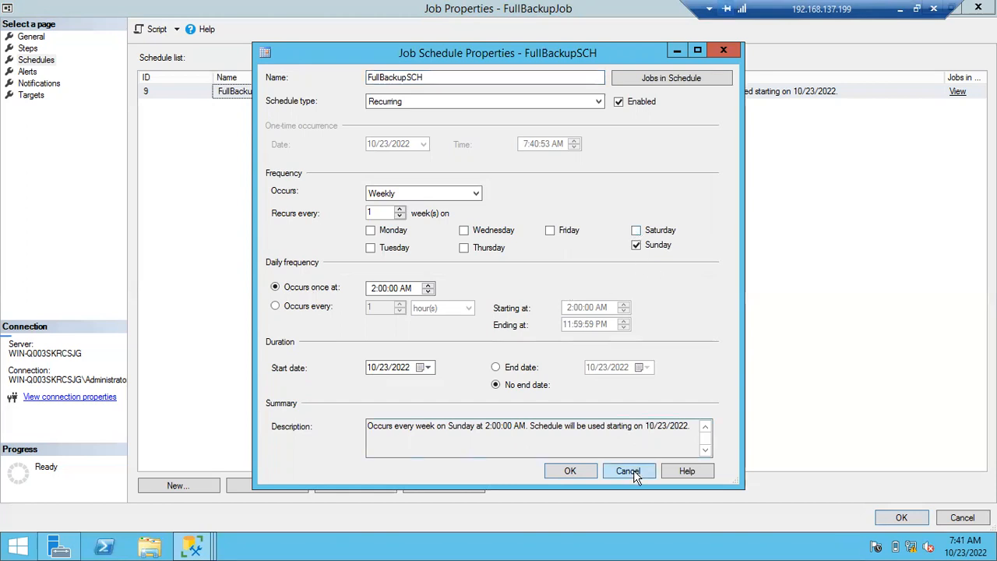
left_click(890, 520)
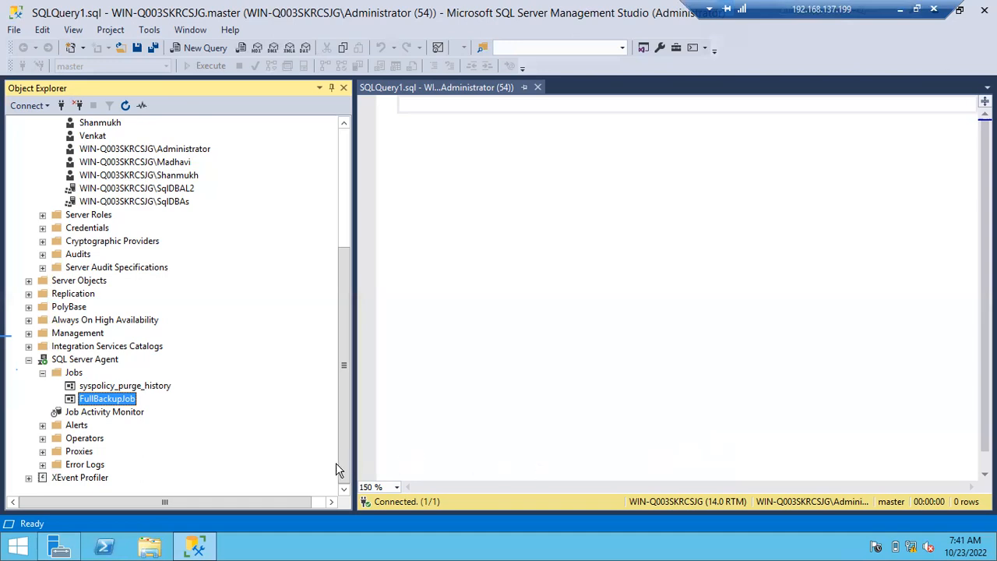
- Bring up the Start Job at Step options for FullBackupJob
right_click(125, 401)
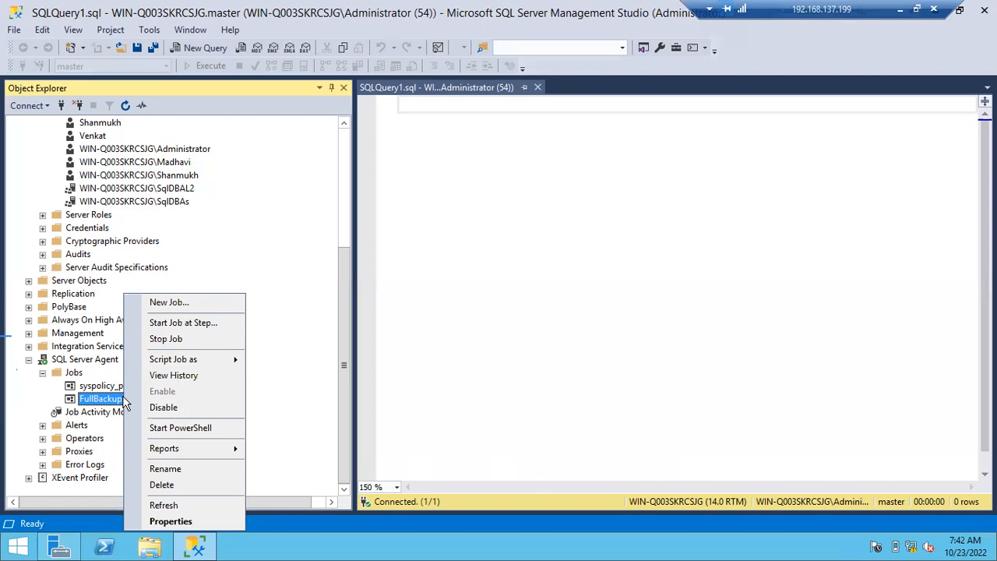
left_click(190, 324)
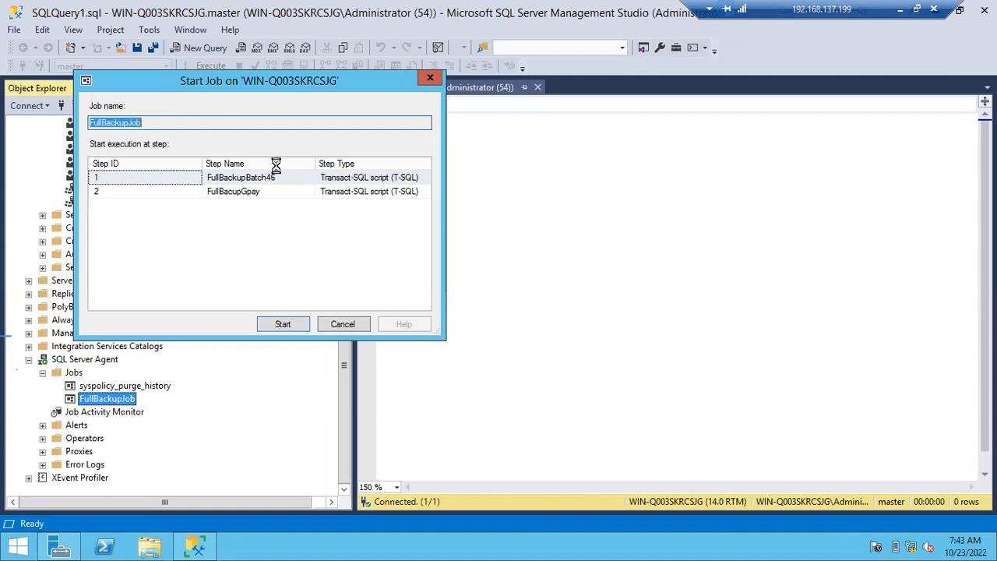
- Open Task Manager on the server and minimize it
right_click(261, 545)
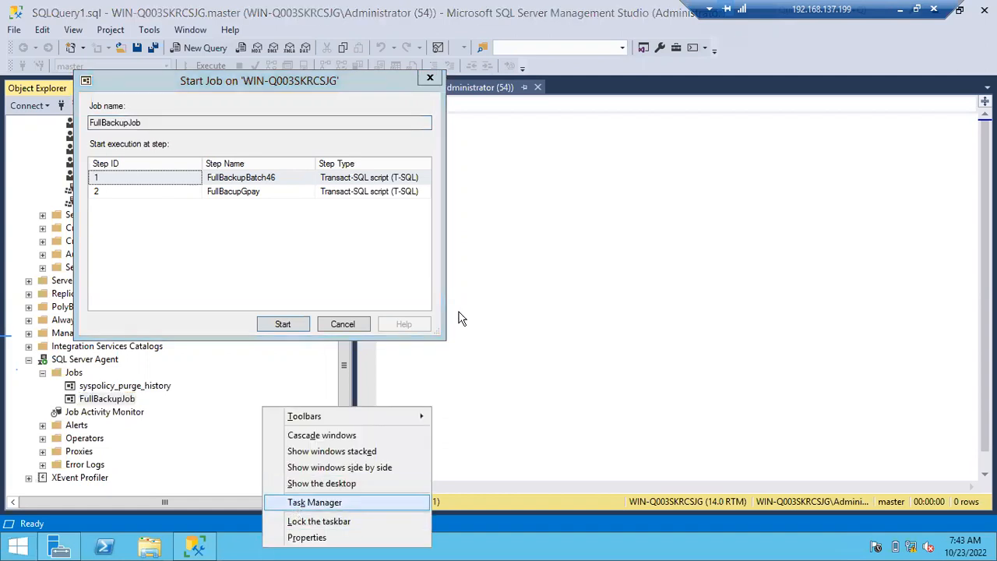
left_click(296, 510)
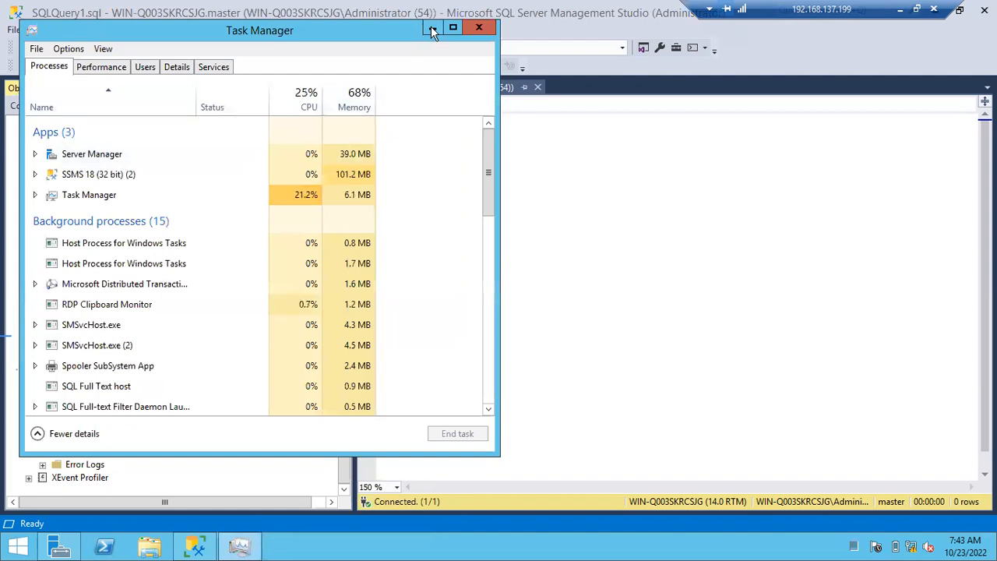
left_click(432, 28)
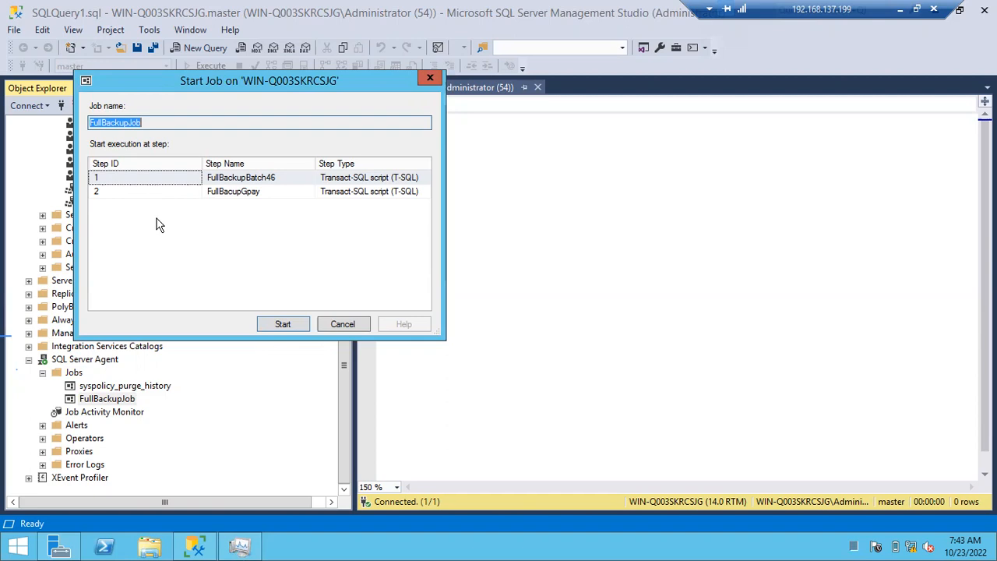
- Start FullBackupJob from step 1, FullBackupBatch46, and dismiss the job start report
left_click(134, 180)
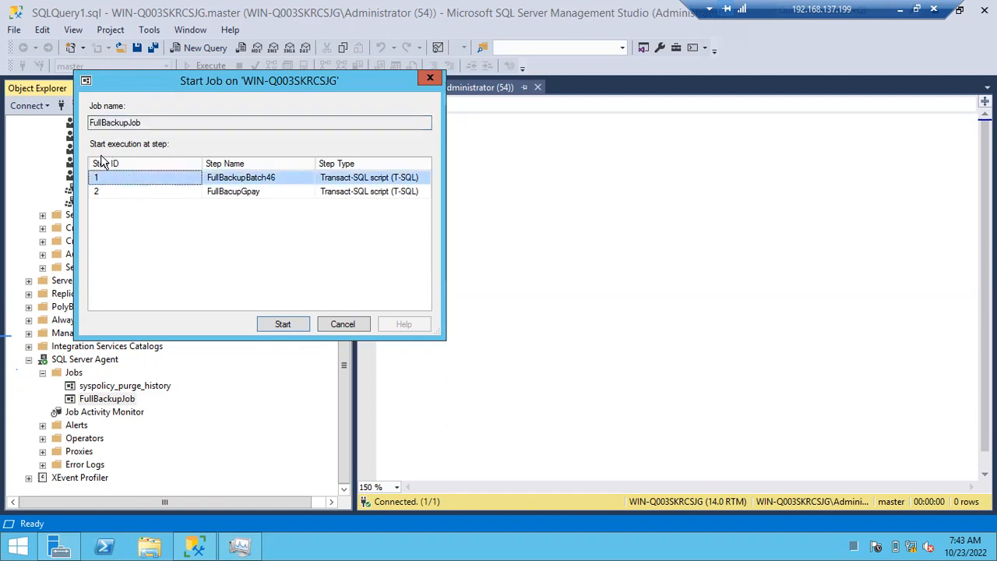
left_click(273, 324)
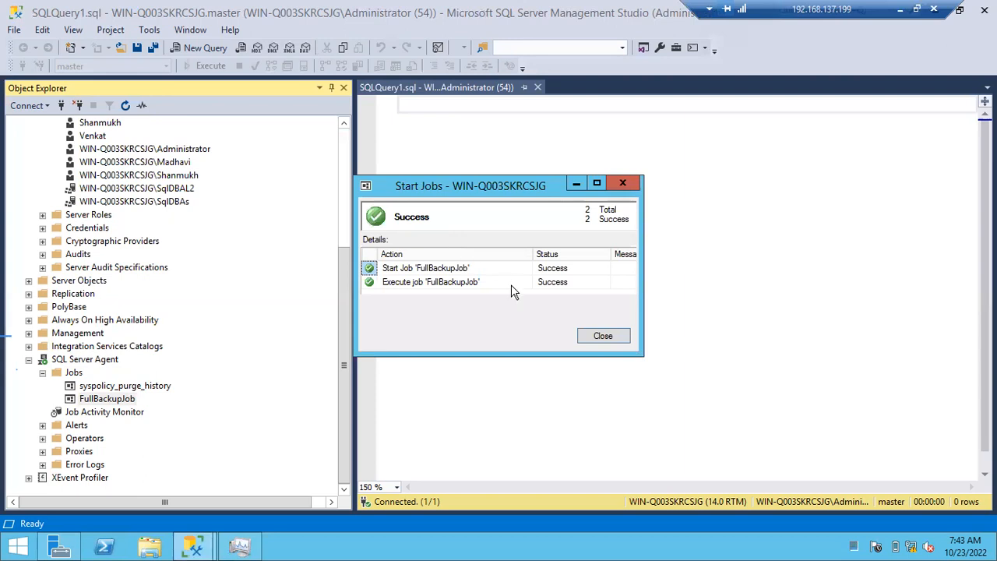
left_click(604, 335)
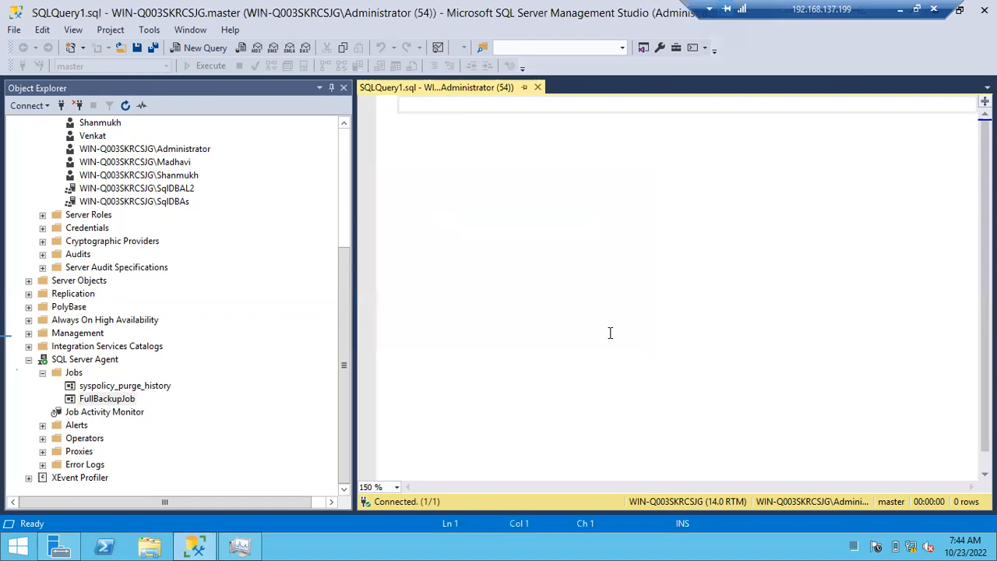
- Switch to File Explorer and browse to the Backup folder in C:\Program Files\Microsoft SQL Server\MSSQL14.MSSQLSERVER\MSSQL
key("super+e")
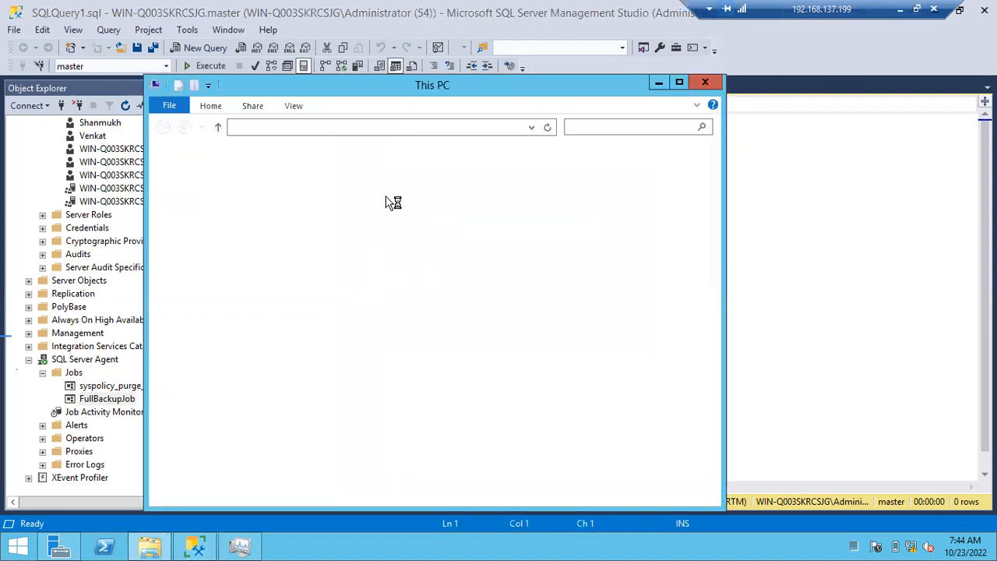
left_click(349, 326)
double_click(349, 326)
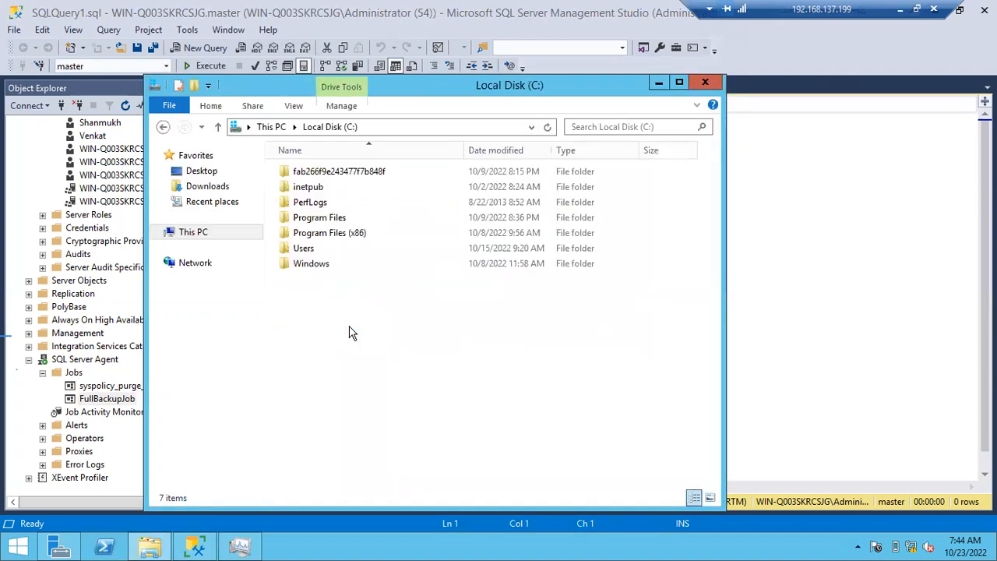
double_click(348, 218)
left_click(329, 235)
double_click(328, 236)
double_click(330, 248)
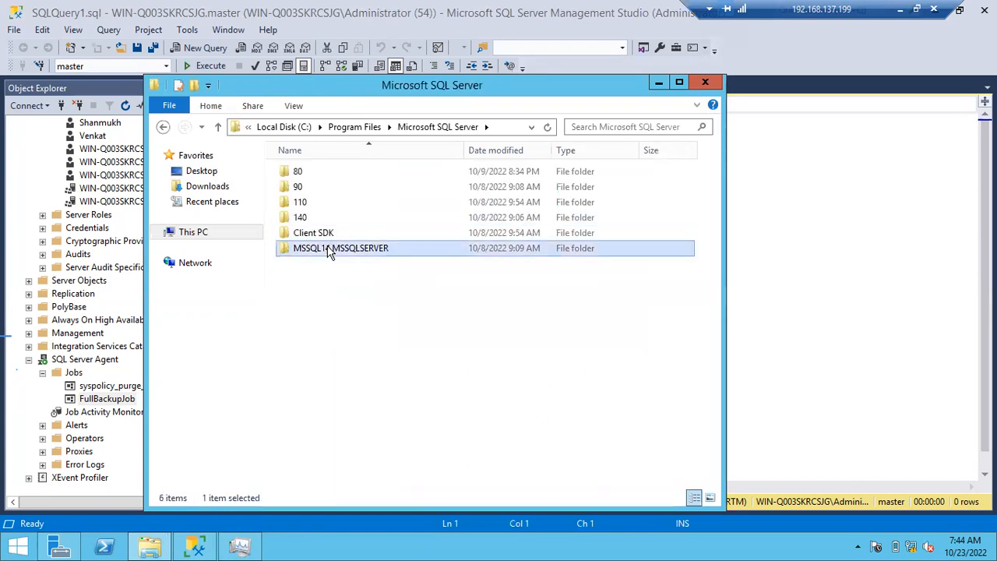
double_click(318, 175)
double_click(318, 171)
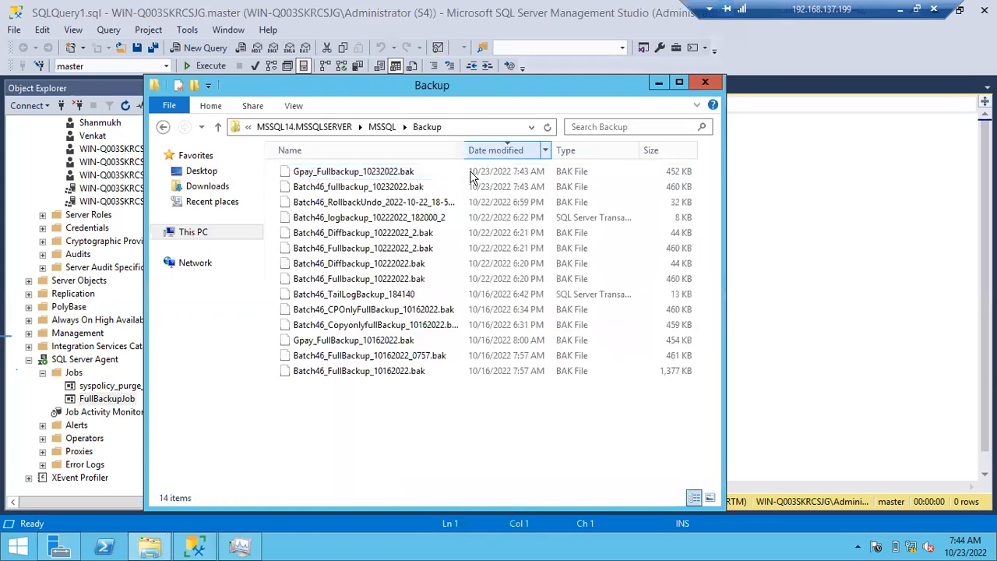
- Check the modified times of Gpay_Fullbackup_10232022.bak and Batch46_fullbackup_10232022.bak, and minimize the folder window
left_click(374, 177)
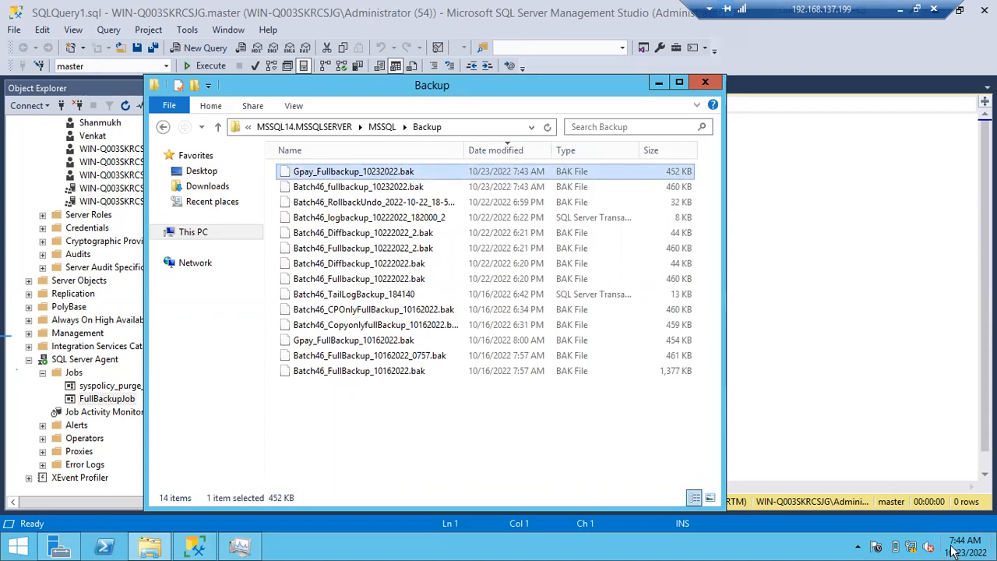
left_click(517, 189)
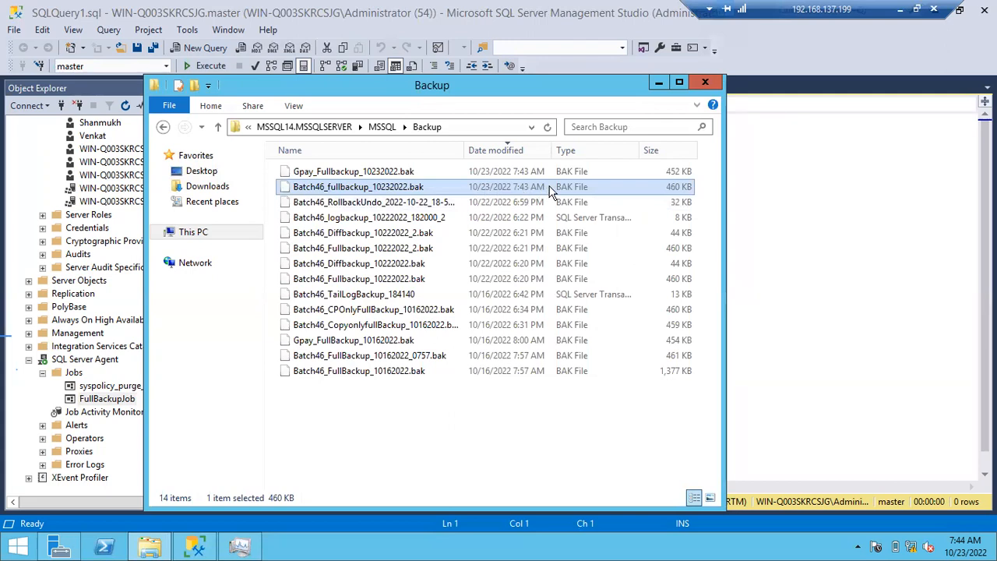
left_click(655, 83)
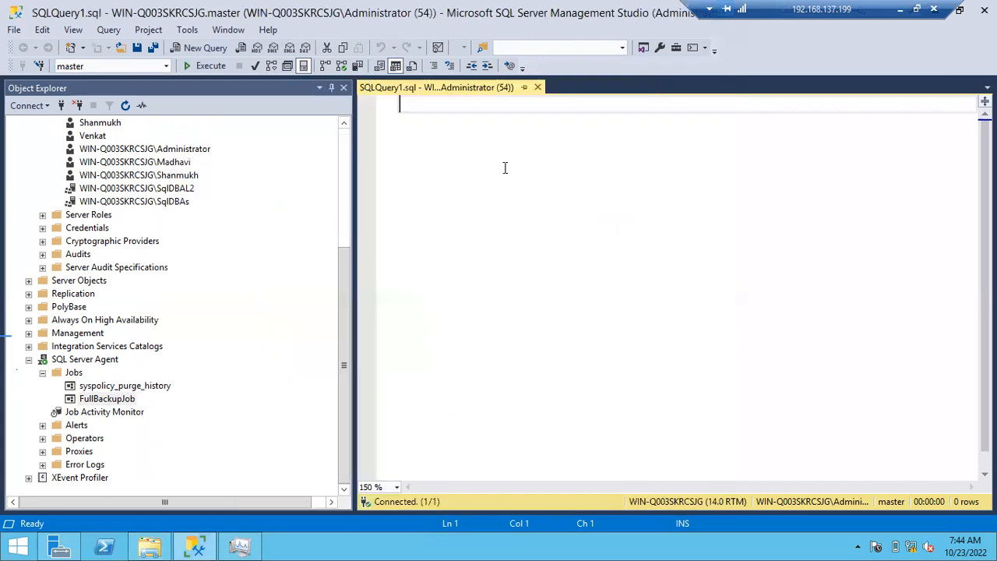
- View the history of FullBackupJob, inspect the individual steps of the 7:43:54 AM run, and close the log viewer
right_click(102, 402)
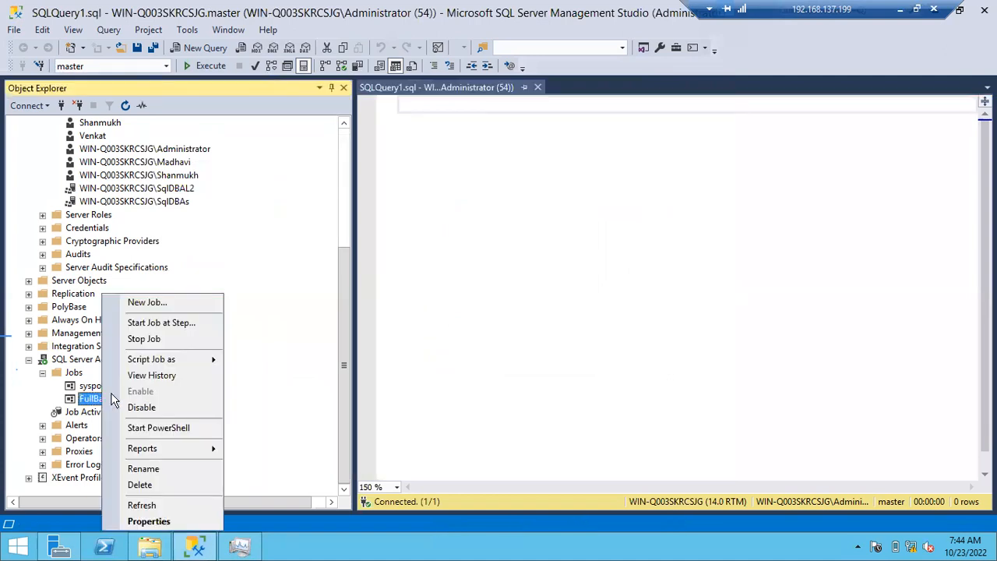
left_click(136, 375)
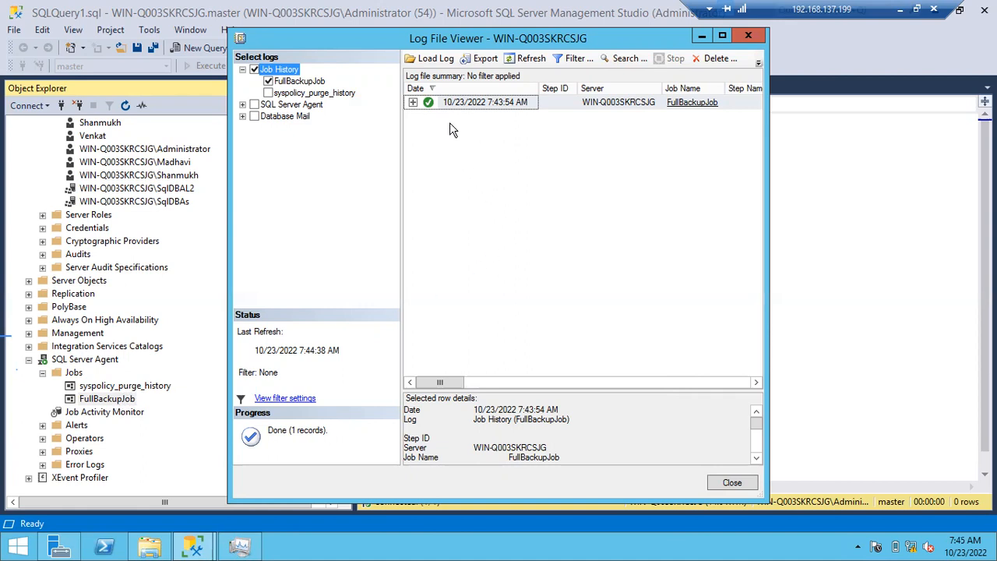
left_click(412, 102)
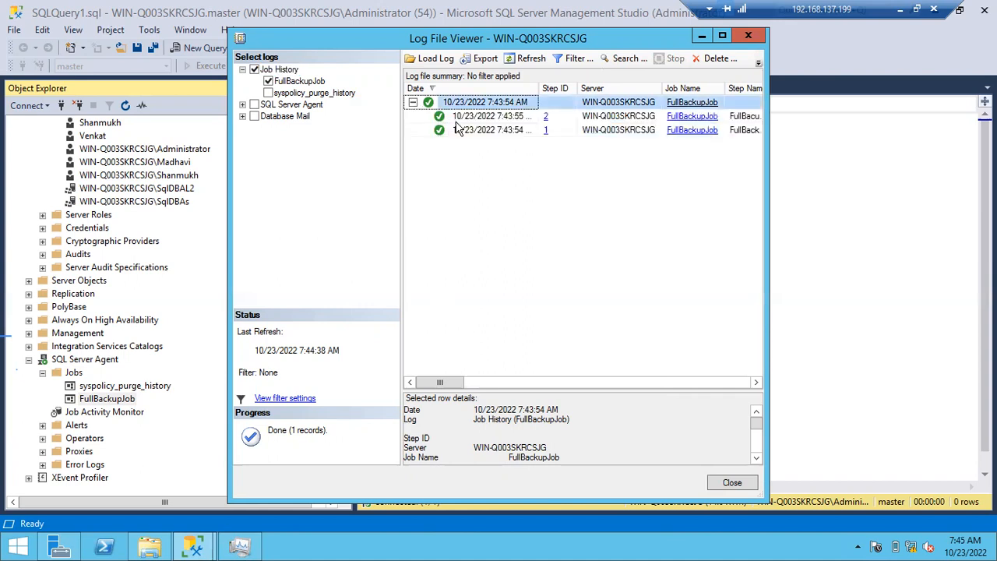
left_click(723, 39)
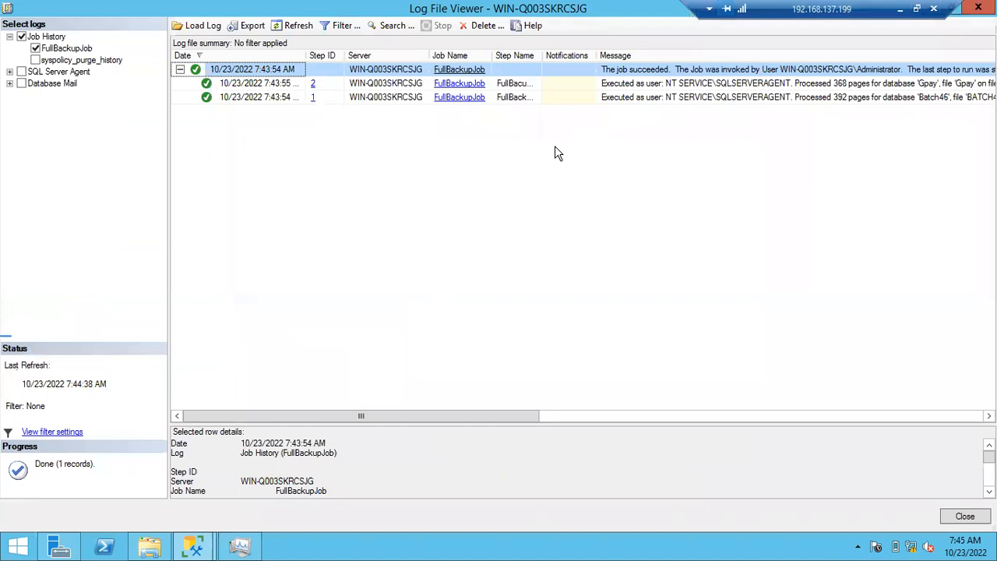
left_click(180, 70)
left_click(180, 70)
left_click(964, 516)
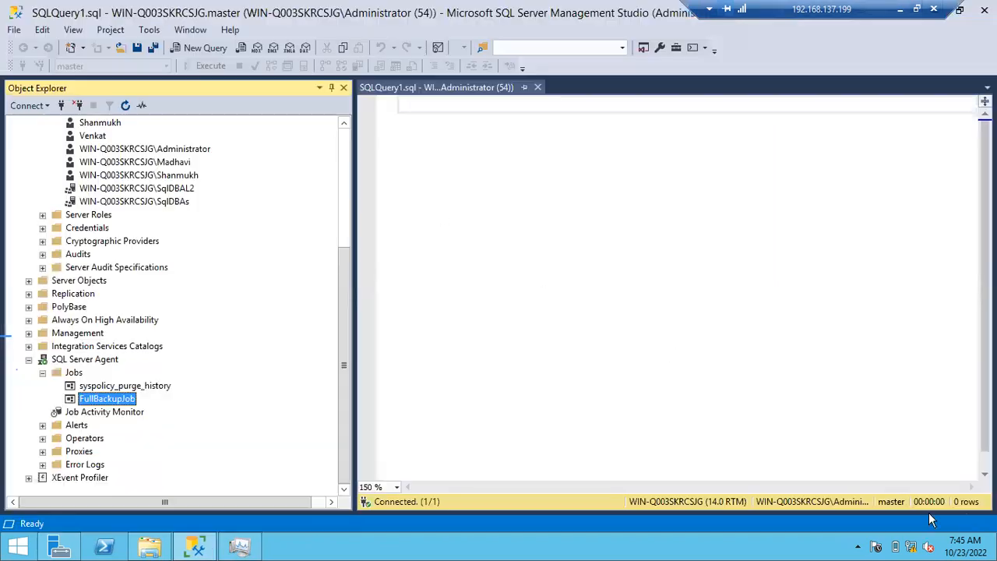
- Review the backup command of the FullBacupGpay step in FullBackupJob's properties and cancel without changes
double_click(111, 399)
left_click(272, 76)
double_click(449, 132)
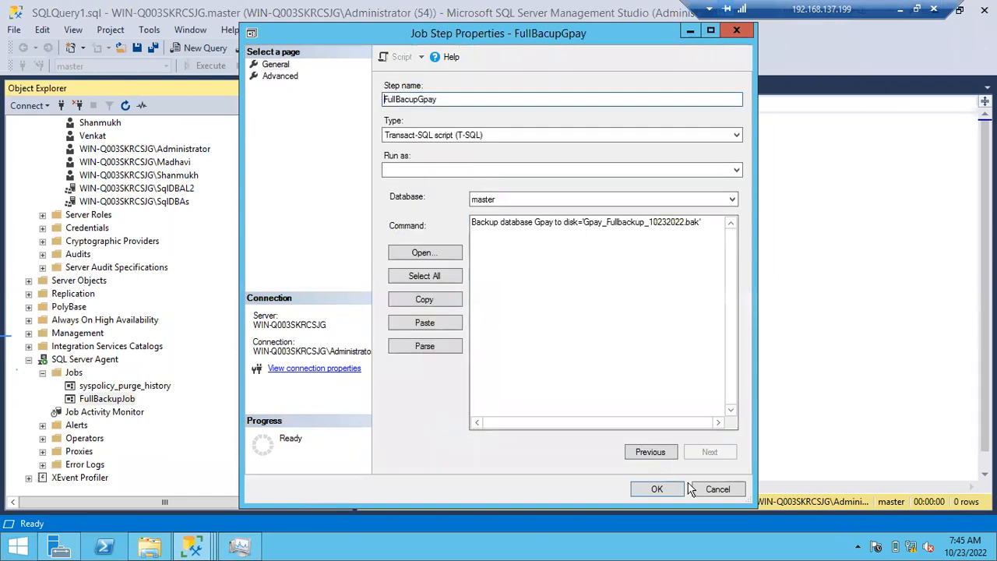
left_click(715, 488)
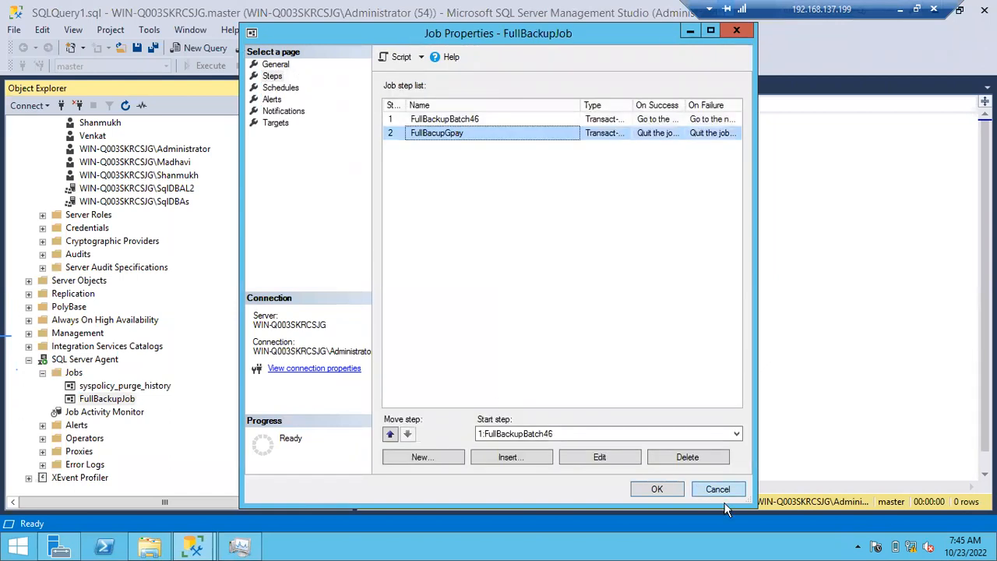
left_click(715, 488)
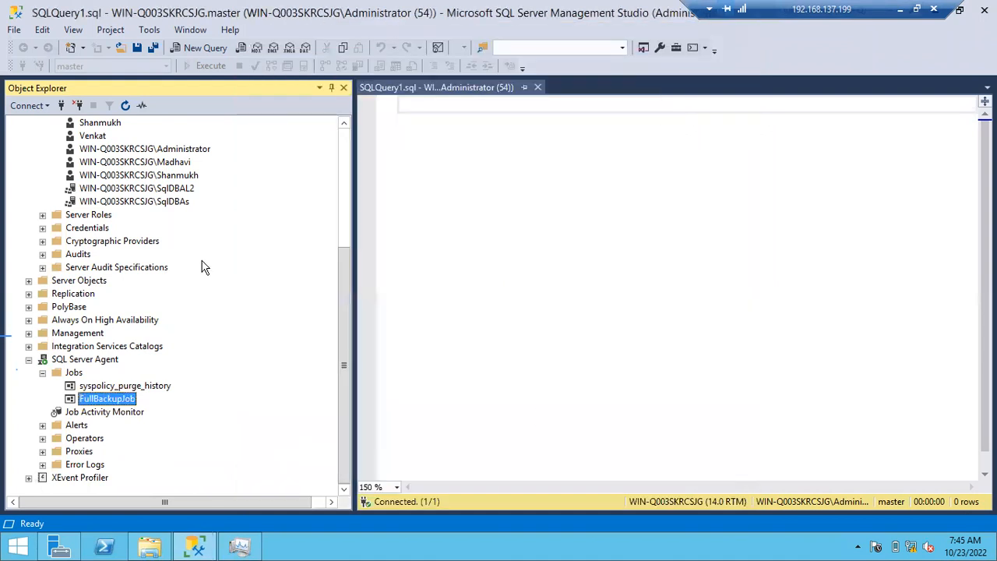
- Collapse the Security folder and take the Gpay database offline
scroll(179, 234, "up", 5)
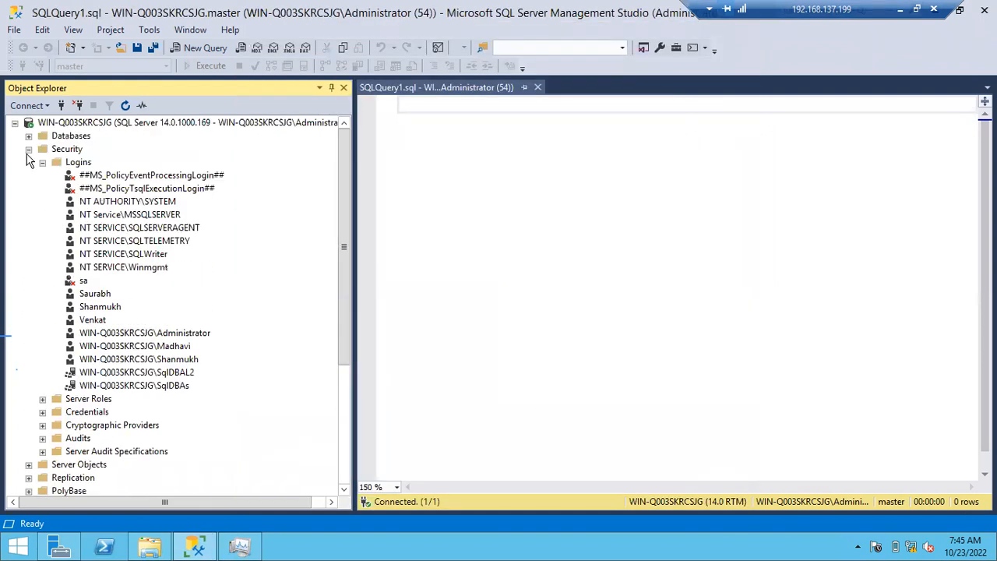
left_click(29, 149)
left_click(29, 136)
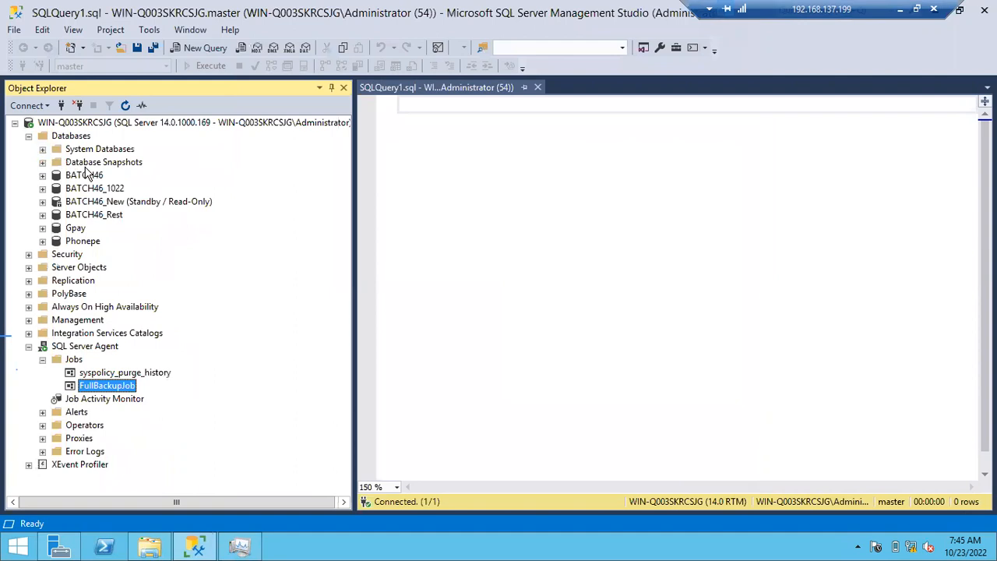
right_click(82, 225)
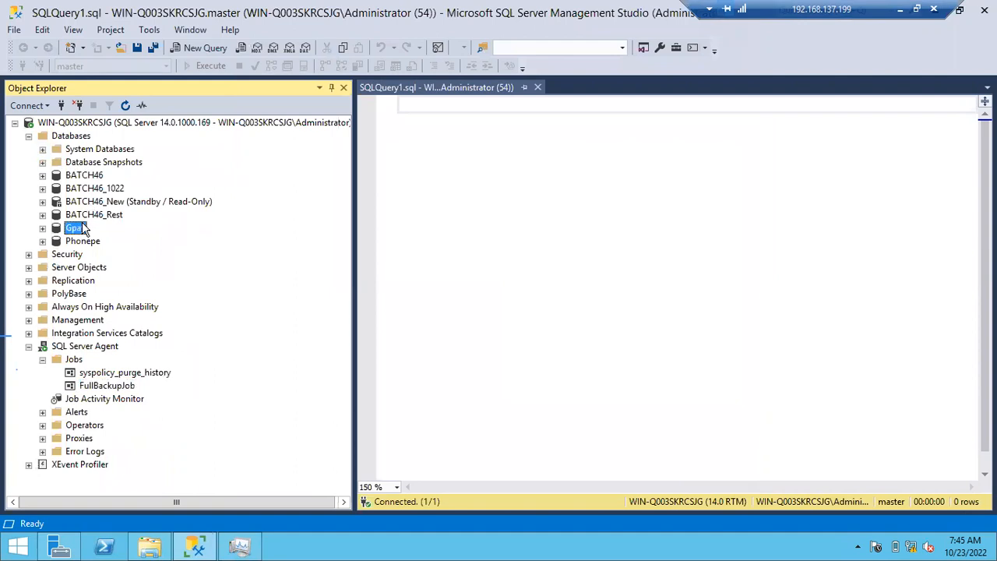
mouse_move(134, 285)
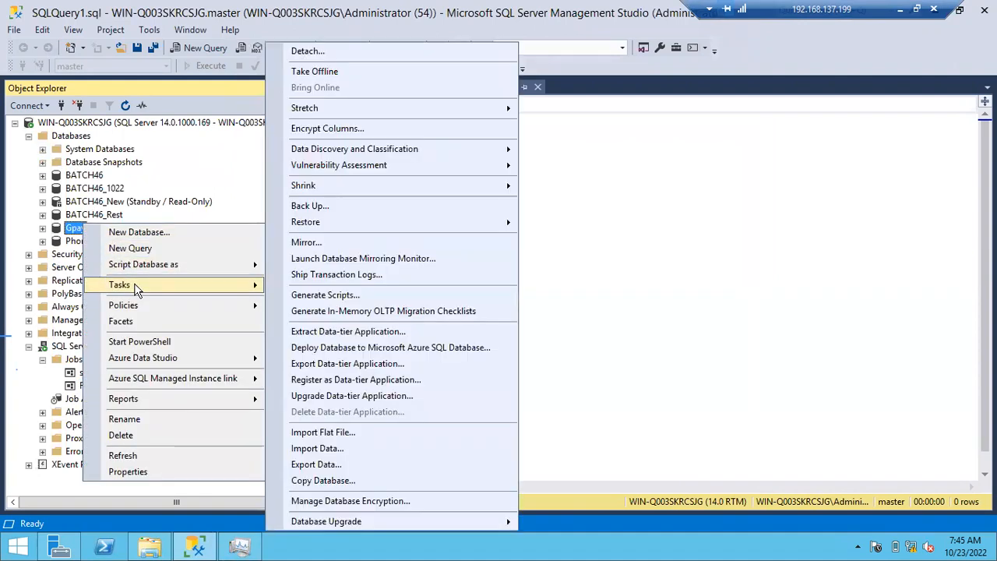
left_click(337, 72)
left_click(658, 488)
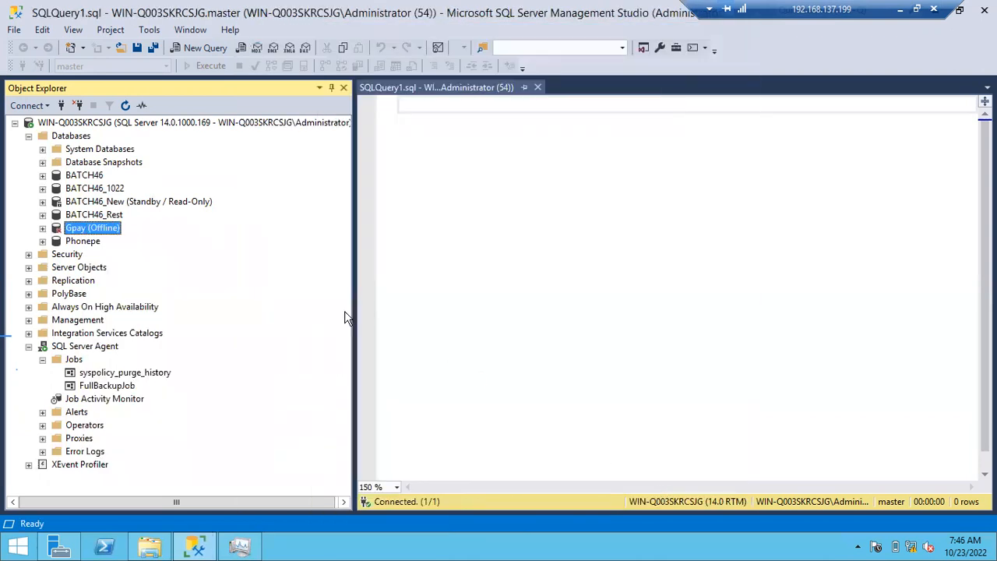
- Collapse Databases, refresh the server in Object Explorer, and expand the SQL Server Agent jobs
left_click(29, 135)
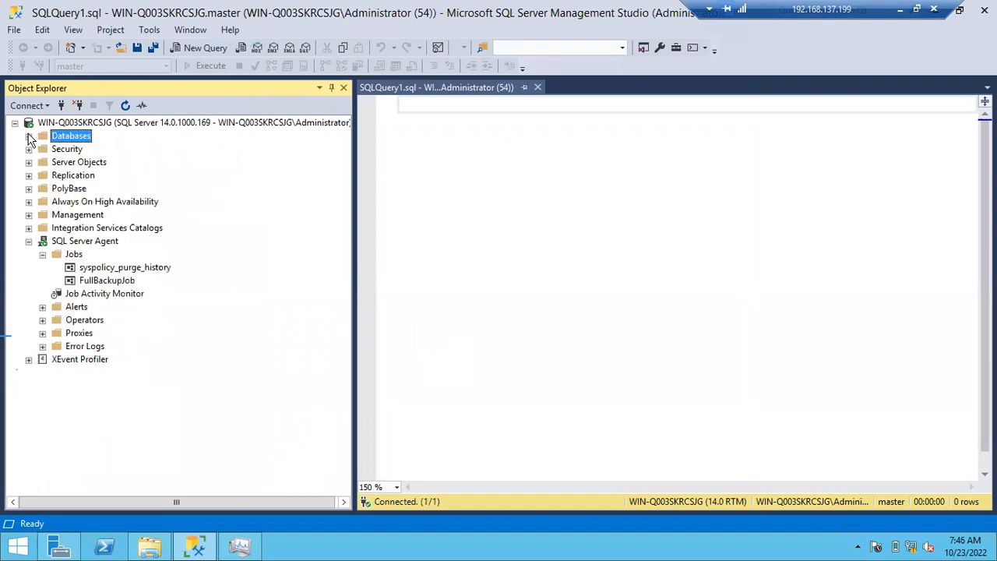
left_click(111, 125)
left_click(126, 106)
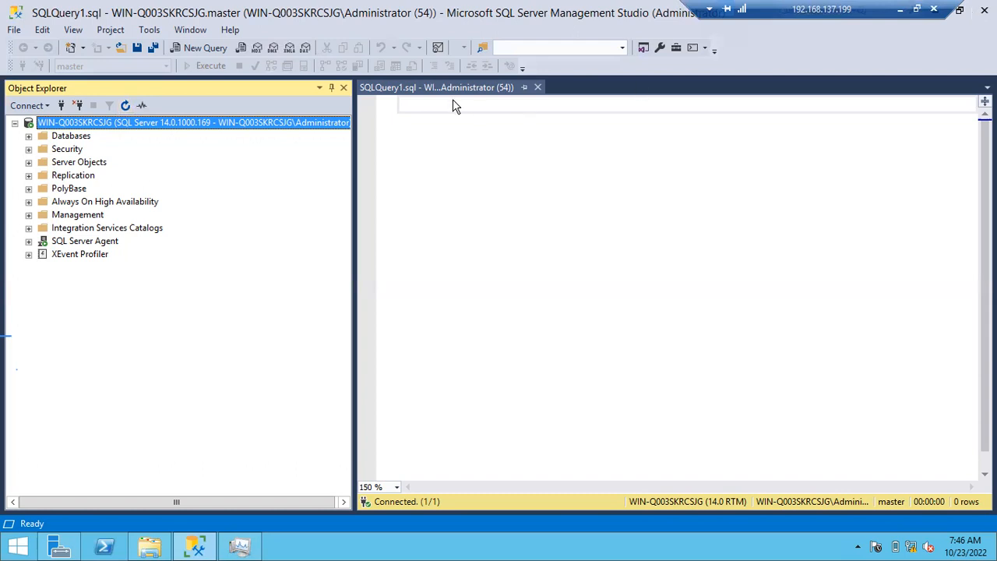
left_click(29, 242)
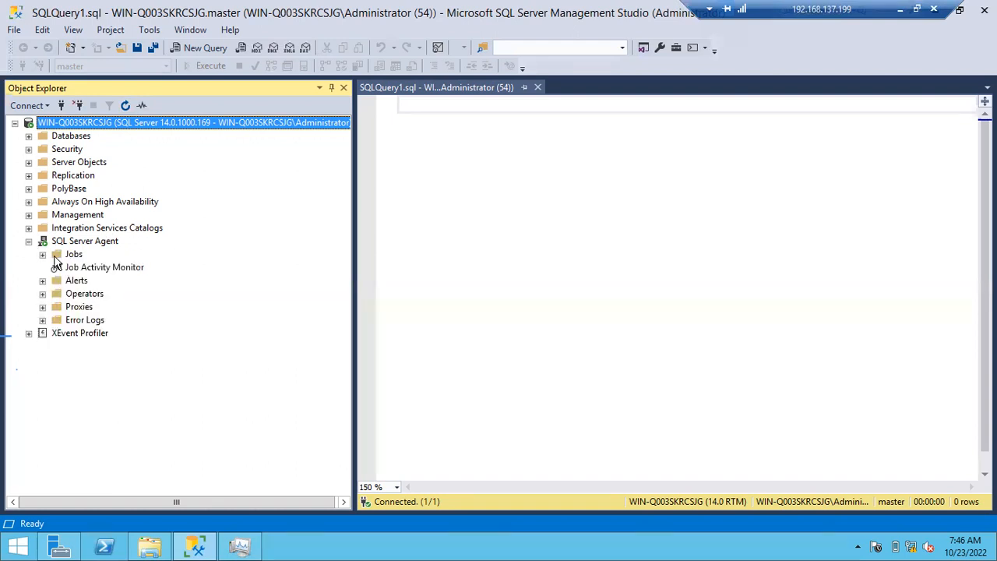
left_click(43, 255)
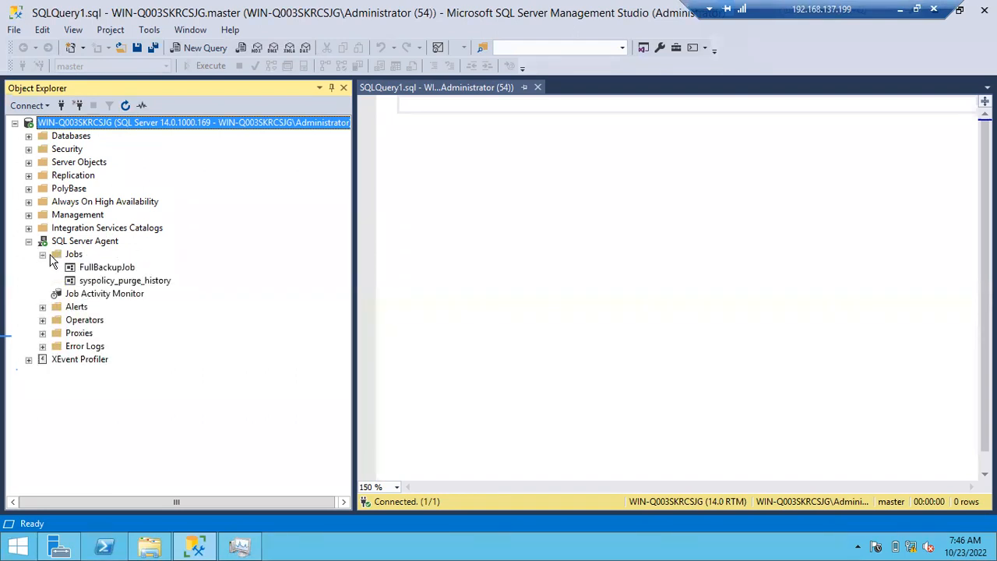
- Run FullBackupJob again from step 1, FullBackupBatch46, and dismiss the job start report
right_click(105, 269)
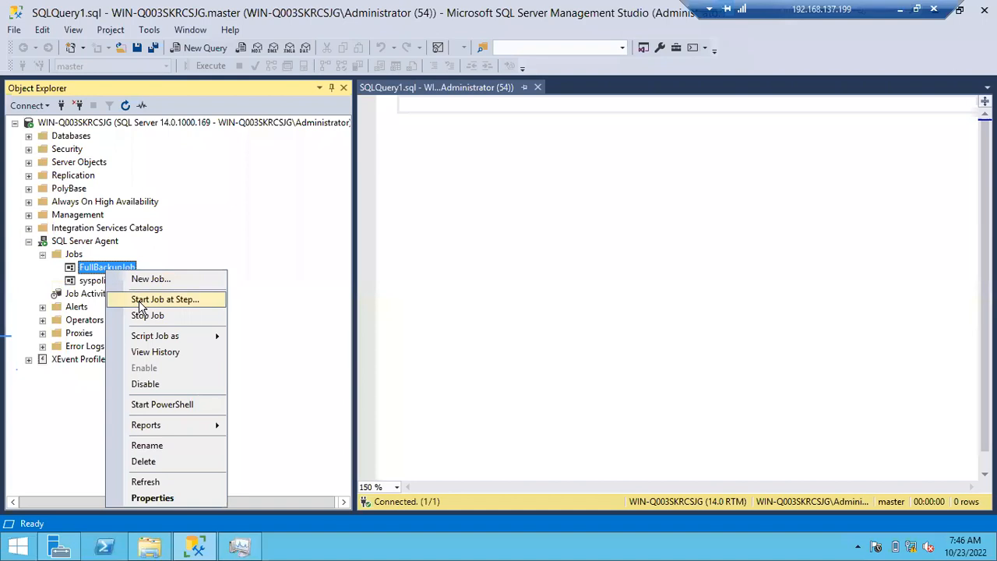
left_click(140, 300)
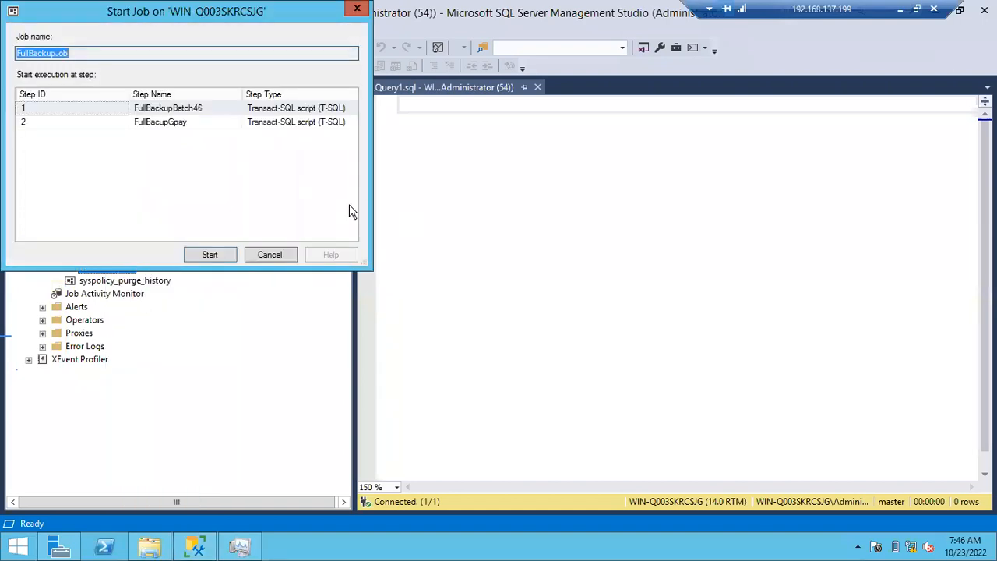
left_click(85, 109)
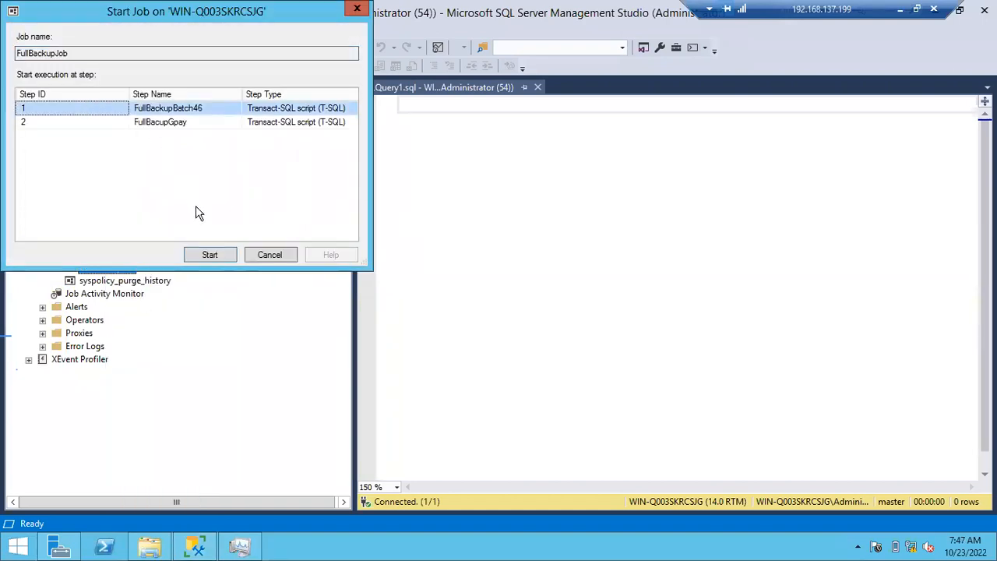
left_click(209, 255)
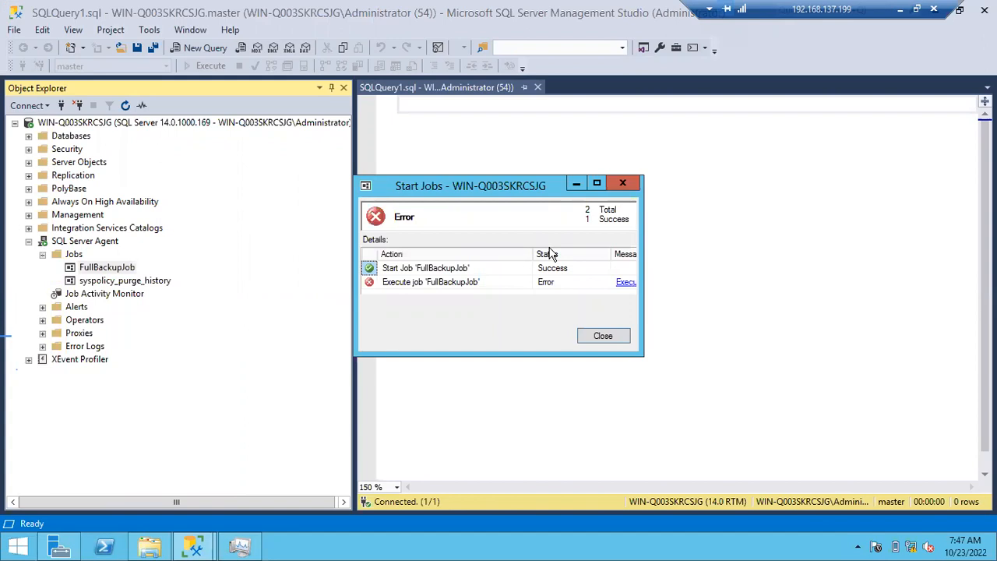
left_click(604, 335)
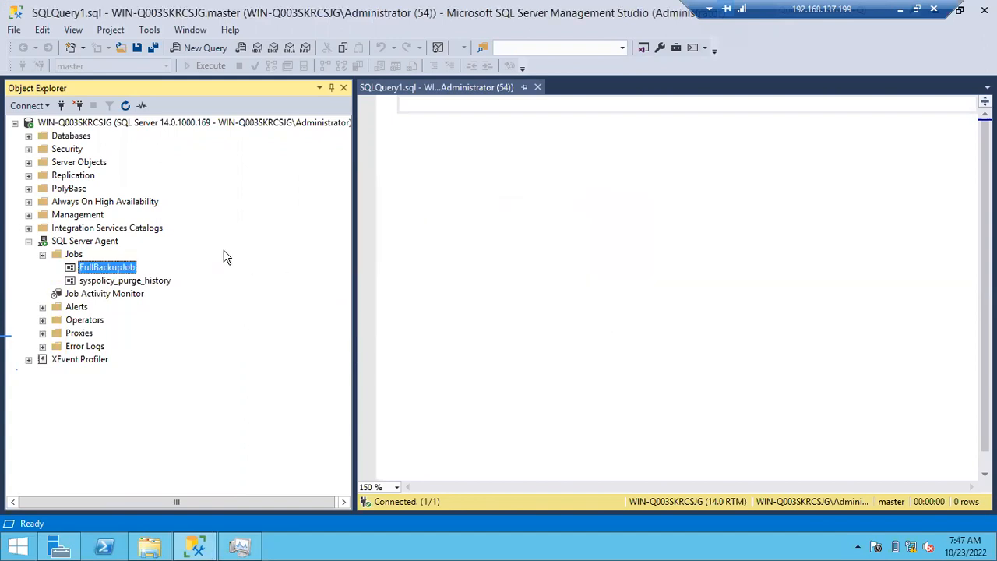
- Open FullBackupJob's history in a maximized log viewer and compare the steps of the 7:43:54 AM and 7:47:03 AM runs
right_click(123, 267)
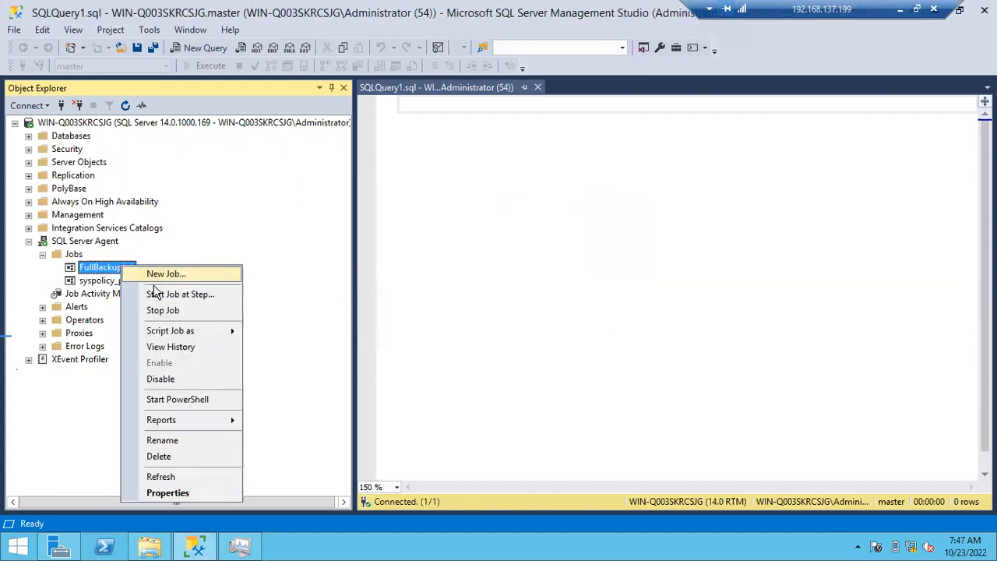
left_click(169, 347)
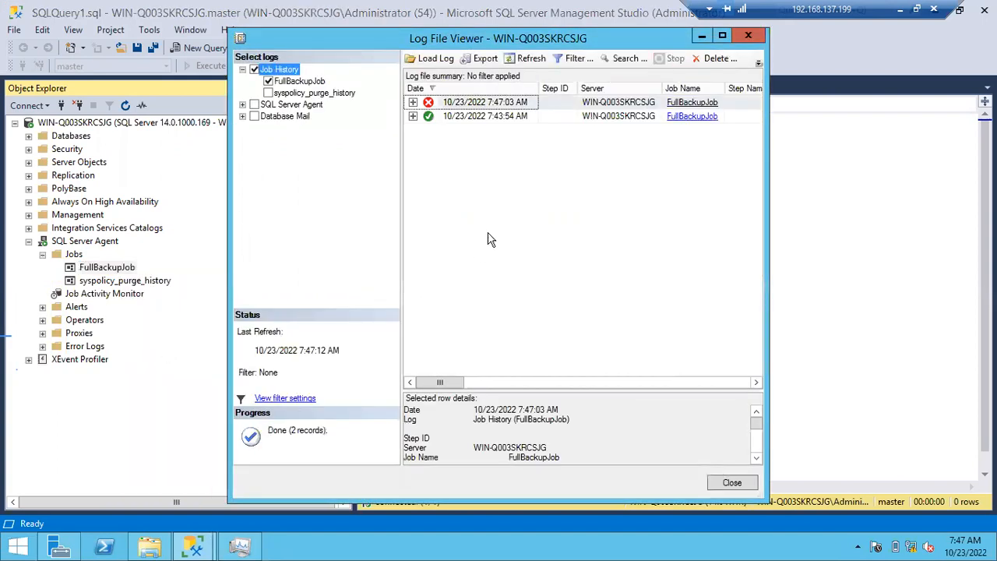
left_click(722, 36)
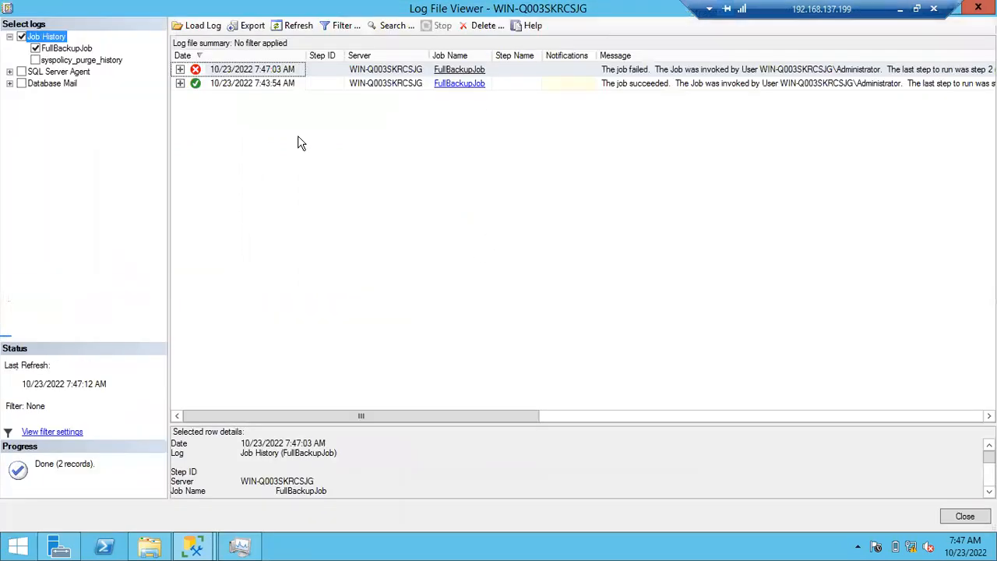
left_click(179, 83)
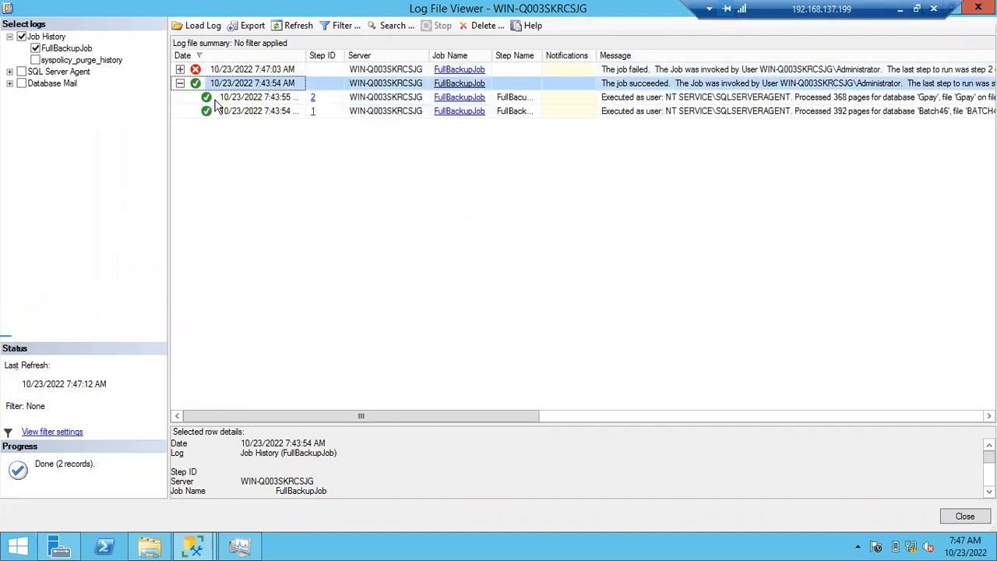
left_click(180, 84)
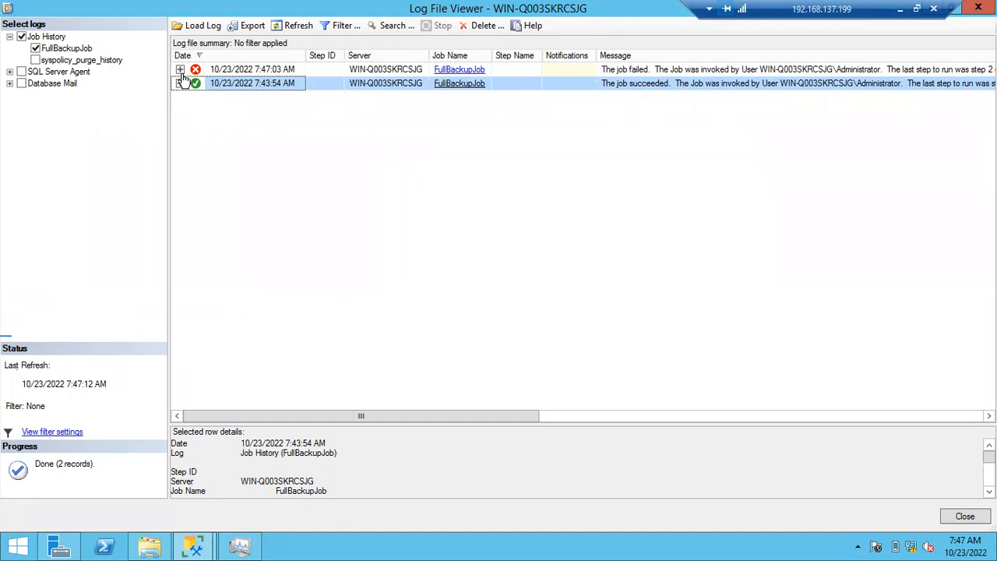
left_click(180, 70)
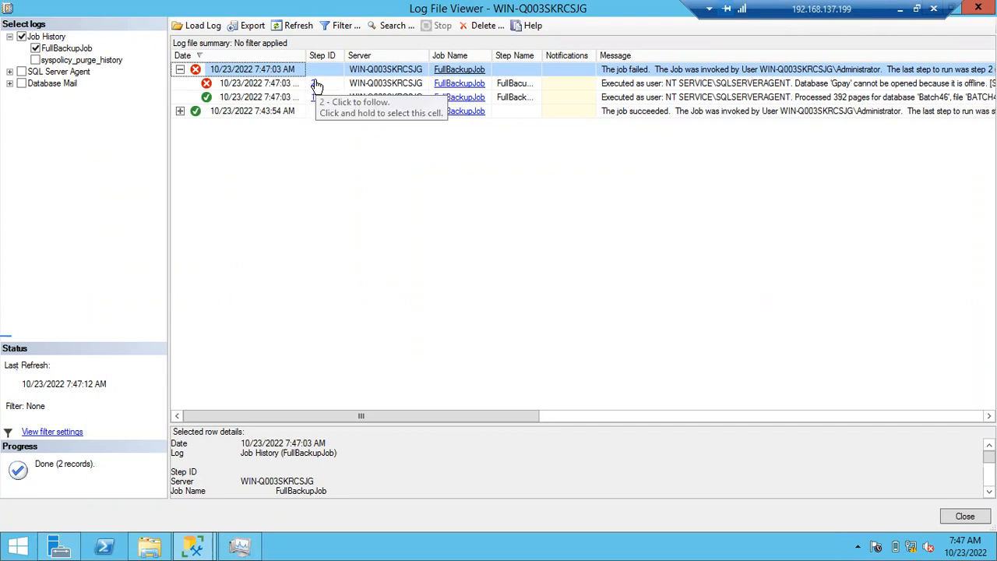
- Read the full message for step 2 of the 7:47:03 AM run in an enlarged details area, and close the log viewer
left_click(267, 88)
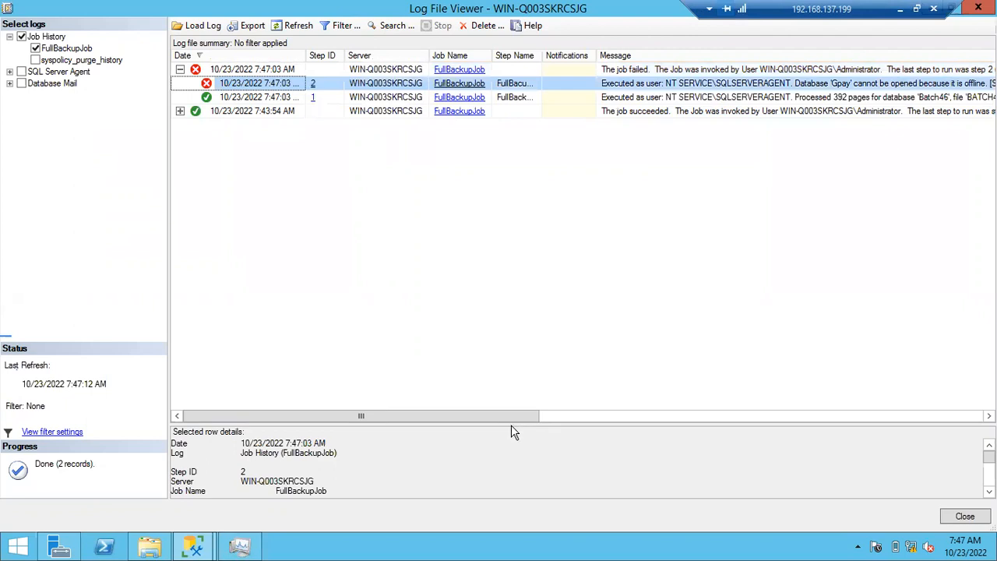
left_click_drag(512, 425, 470, 248)
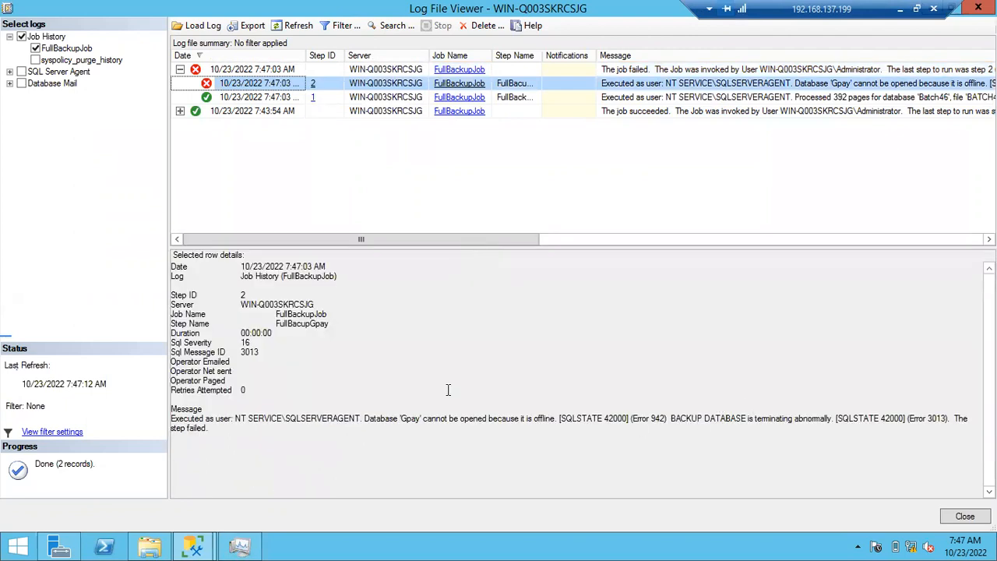
left_click(236, 410)
left_click_drag(208, 427, 969, 418)
left_click(334, 420)
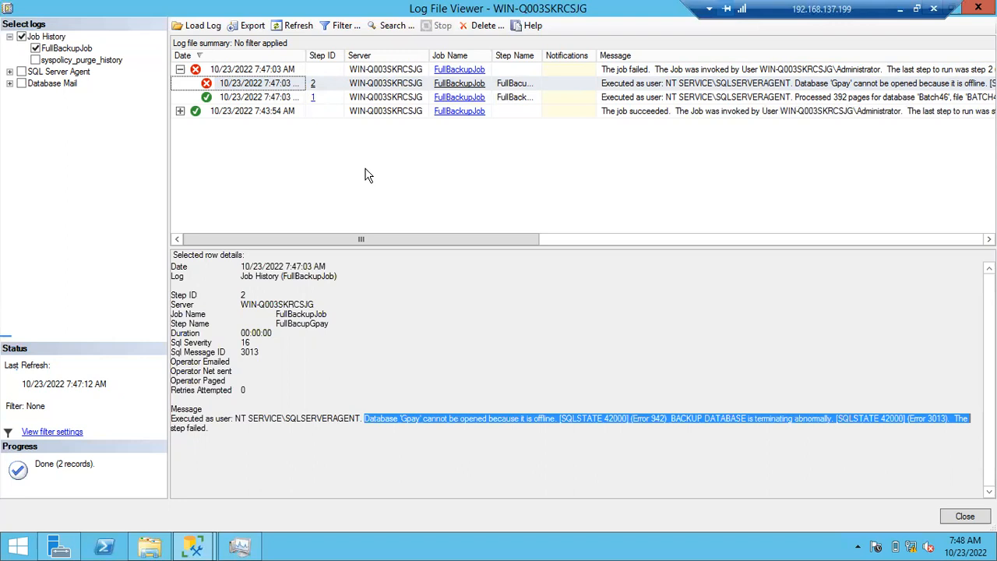
left_click_drag(301, 418, 543, 418)
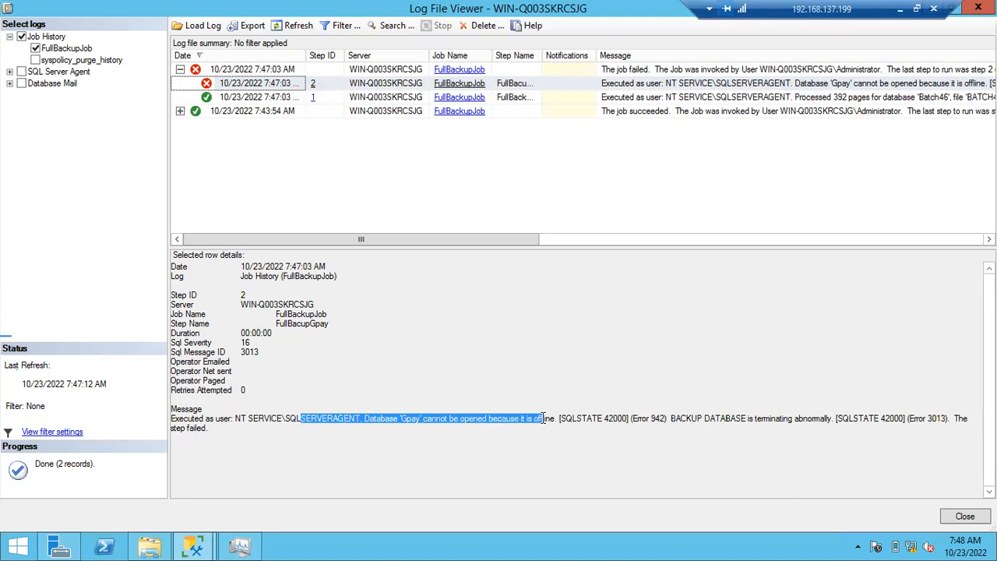
left_click(965, 516)
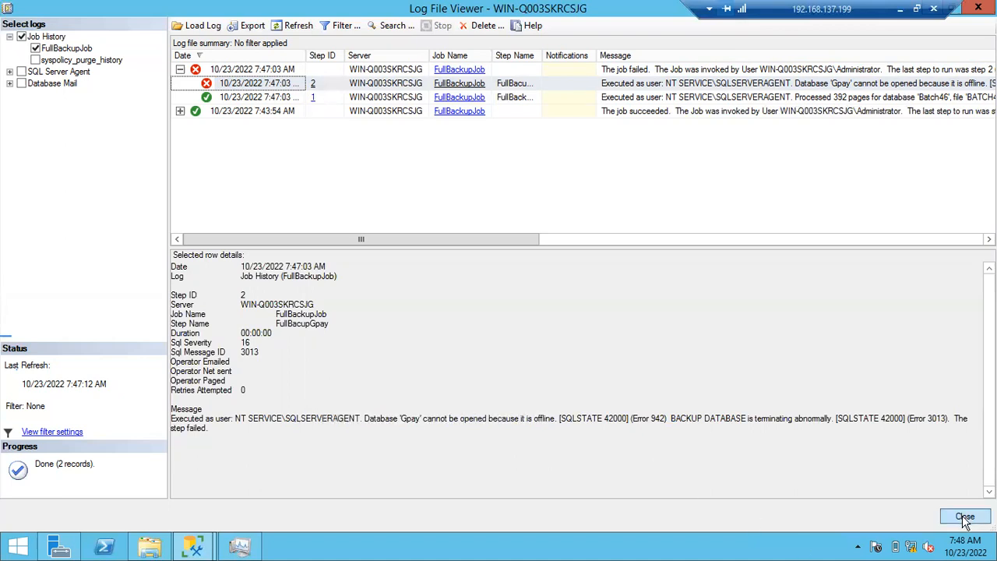
- Expand Databases, bring the offline Gpay database back online, and dismiss the completion report
left_click(29, 136)
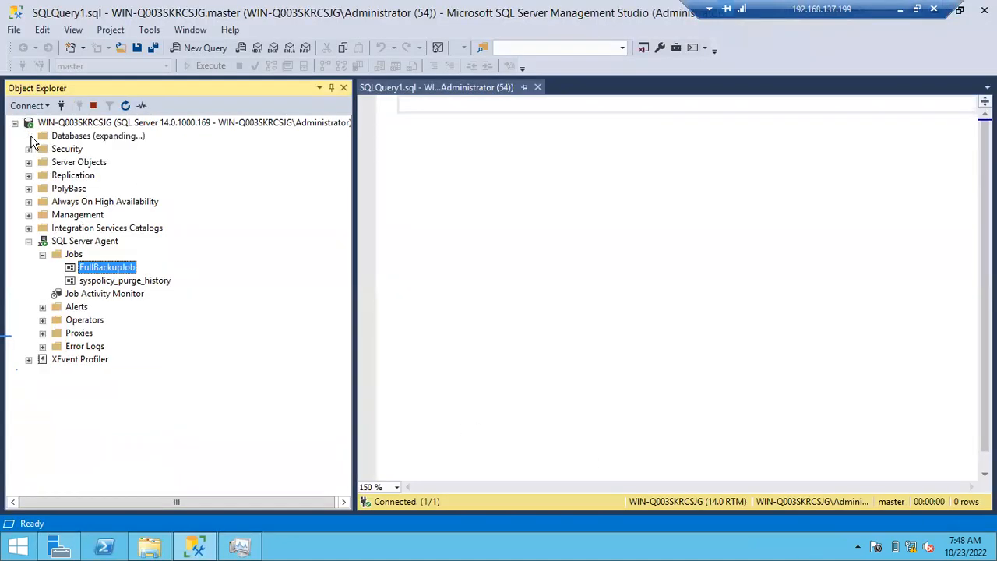
right_click(78, 228)
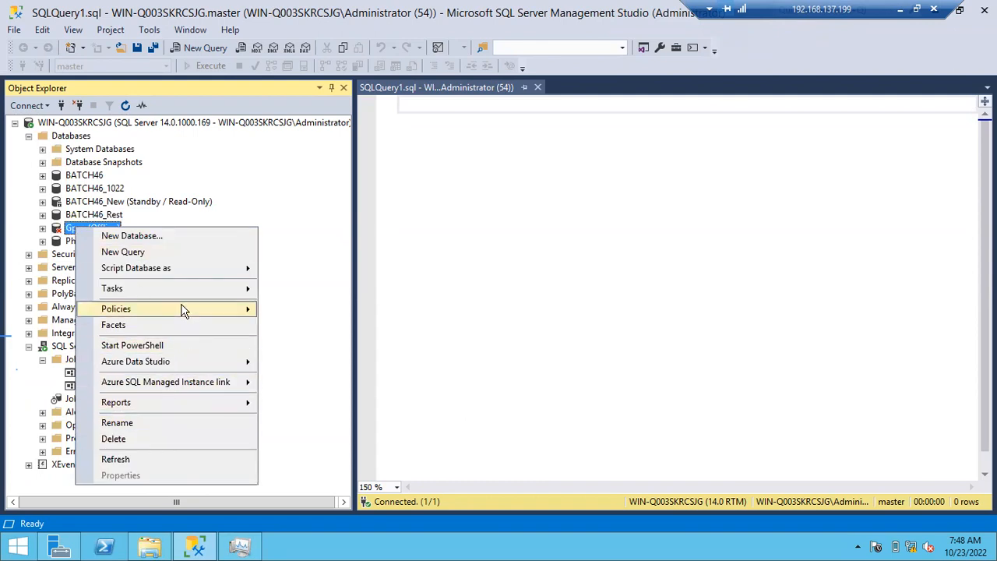
mouse_move(197, 296)
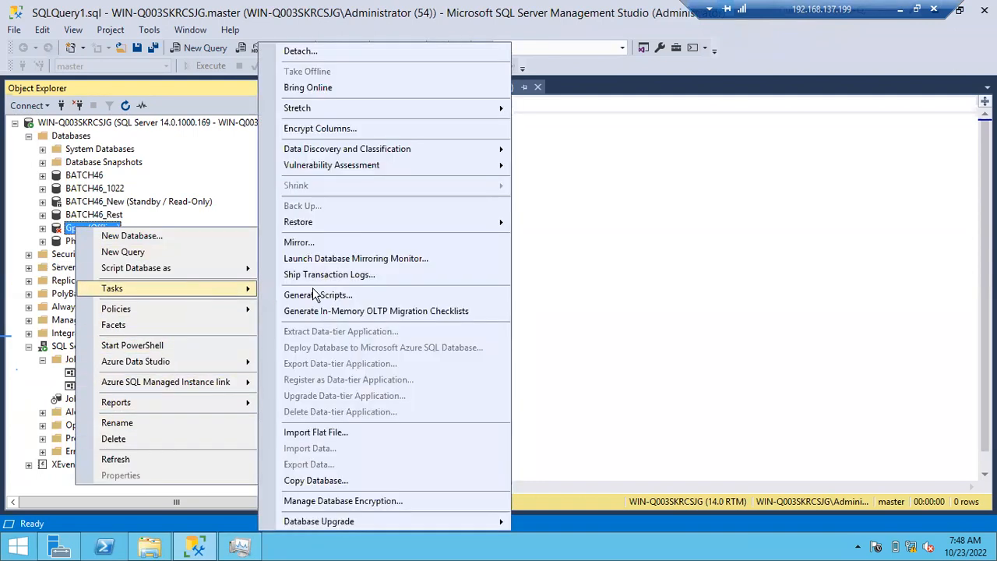
left_click(389, 94)
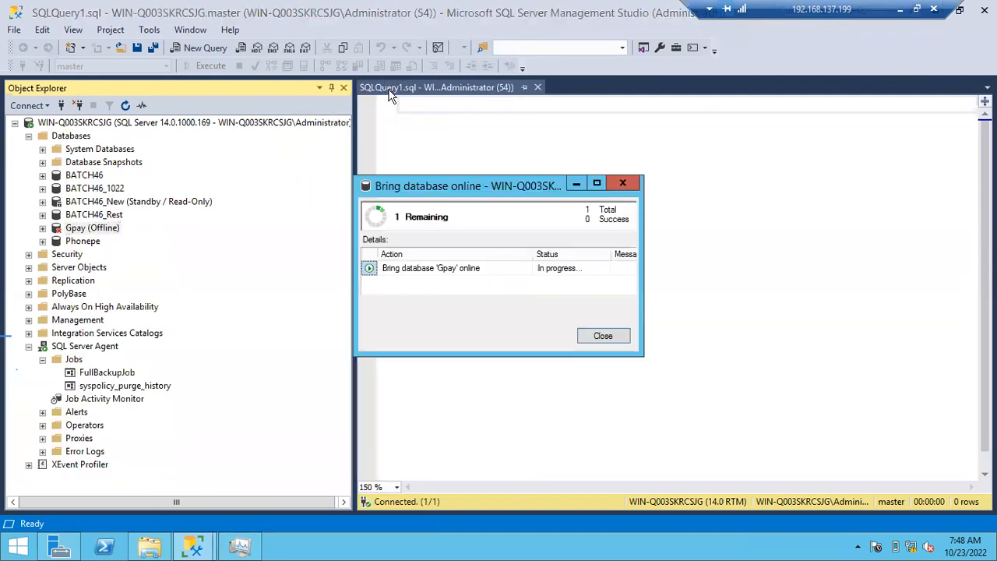
left_click(600, 336)
- Run FullBackupJob starting at step 2, FullBacupGpay, and dismiss the job start report
right_click(118, 373)
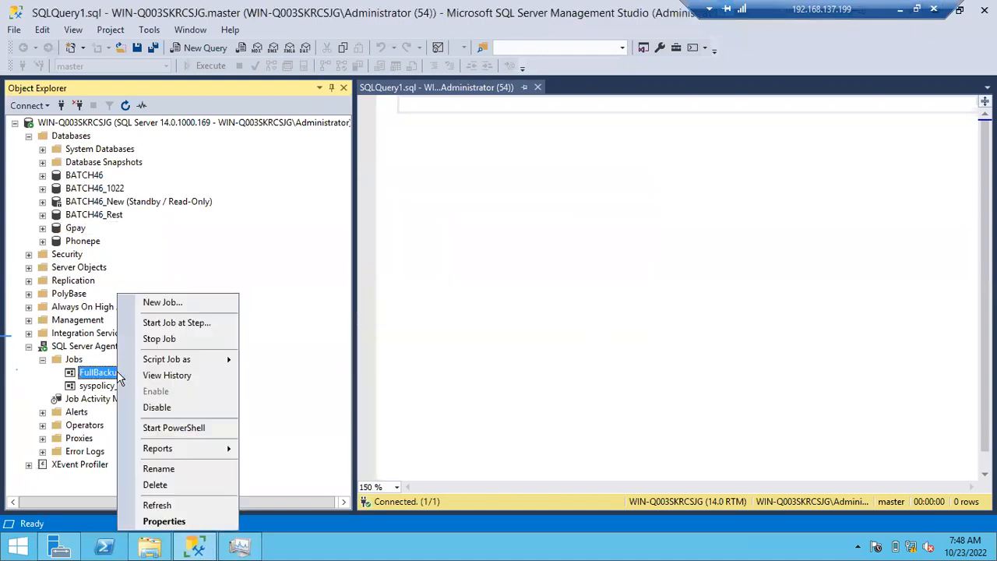
left_click(160, 323)
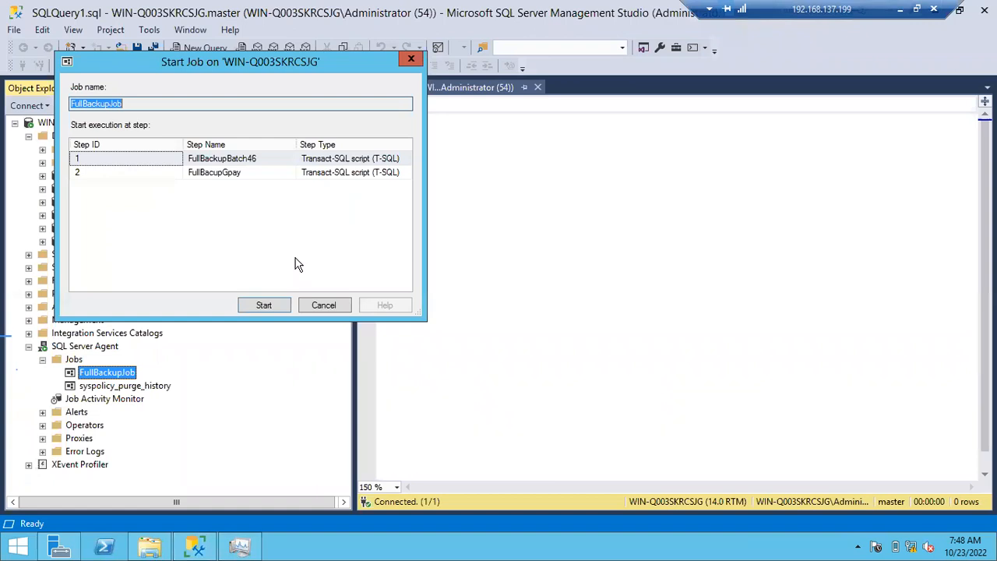
left_click(117, 174)
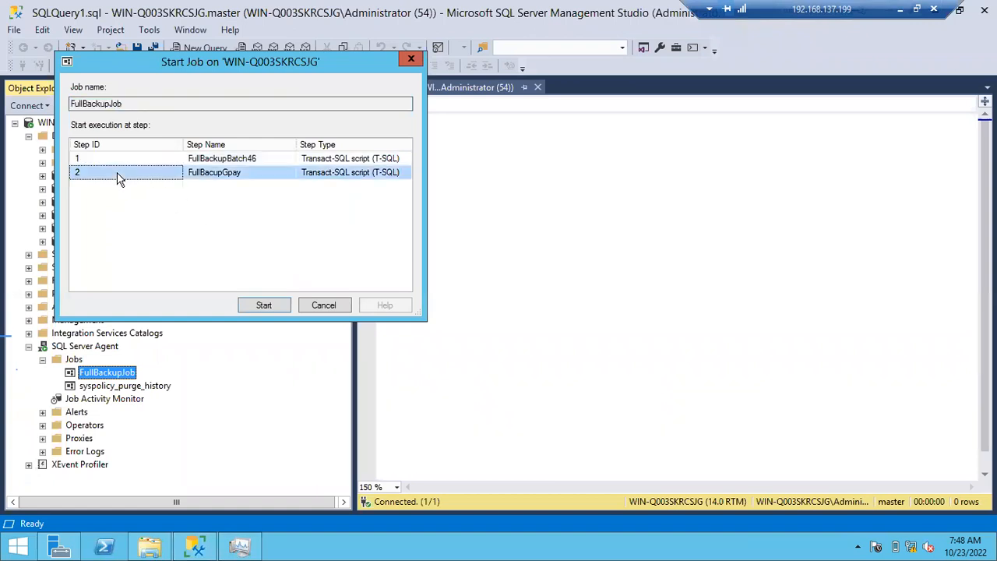
left_click(266, 303)
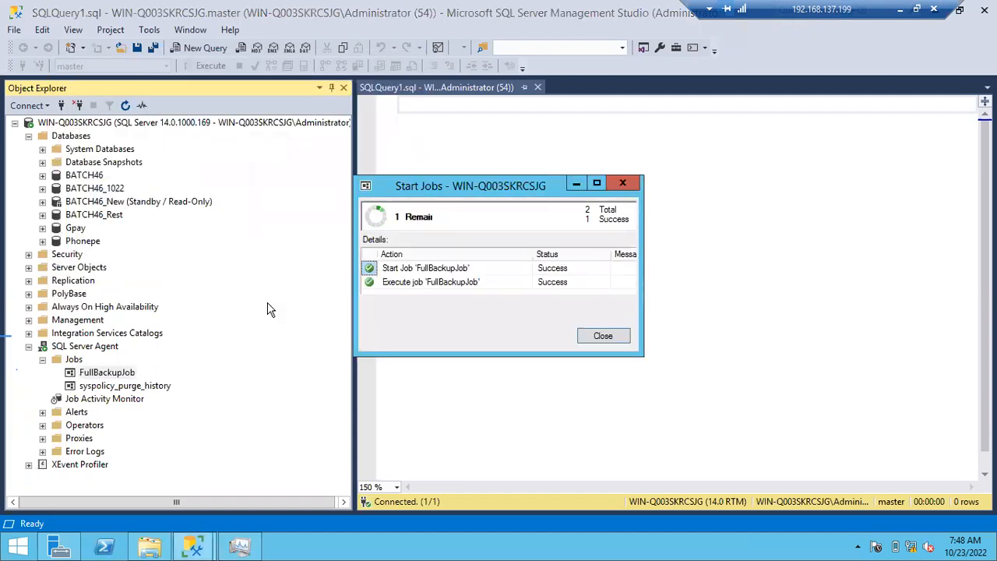
left_click(610, 344)
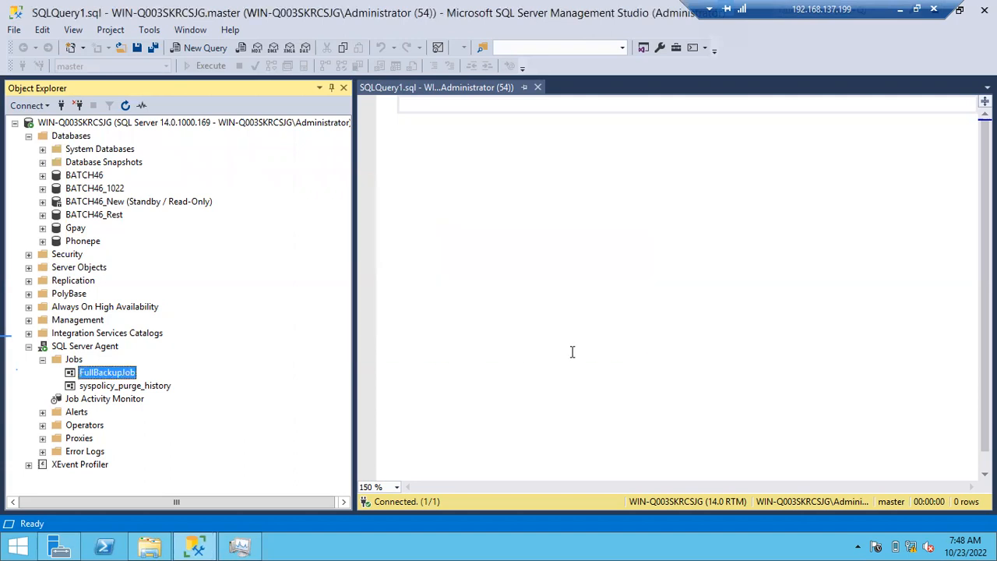
- Check step 2 of the 7:48:51 AM run in FullBackupJob's history in a maximized log viewer, and close the viewer
right_click(121, 375)
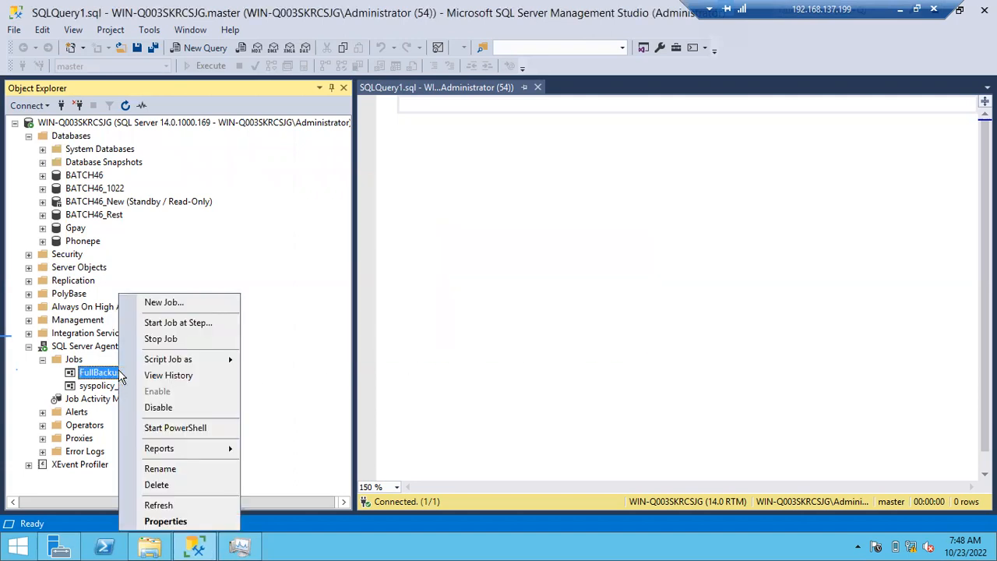
left_click(162, 375)
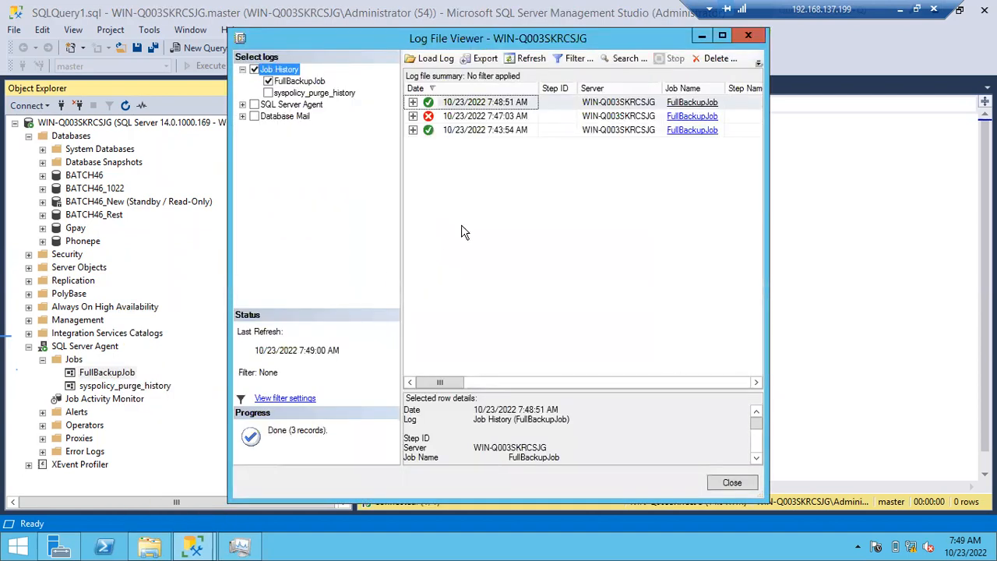
left_click(413, 102)
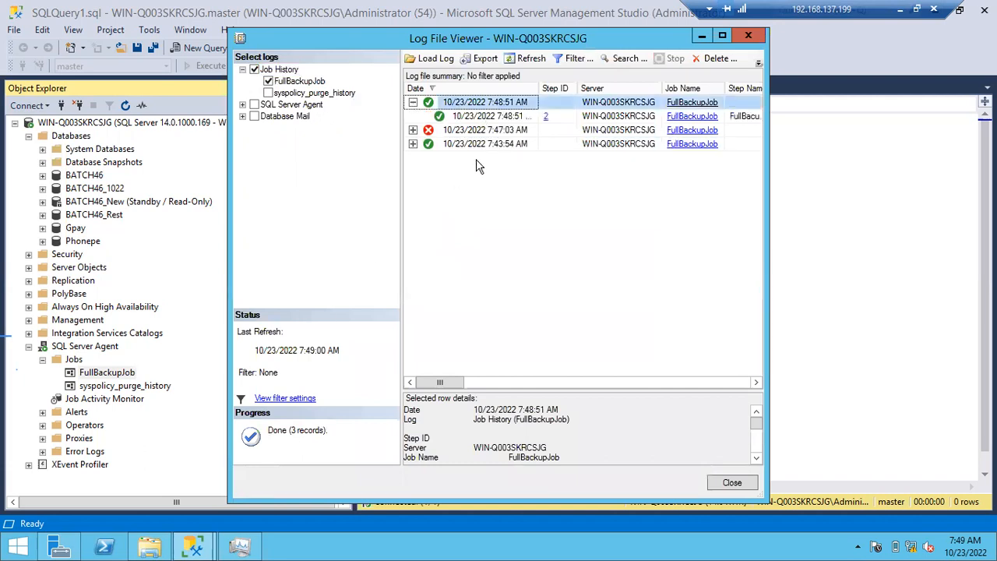
left_click(491, 117)
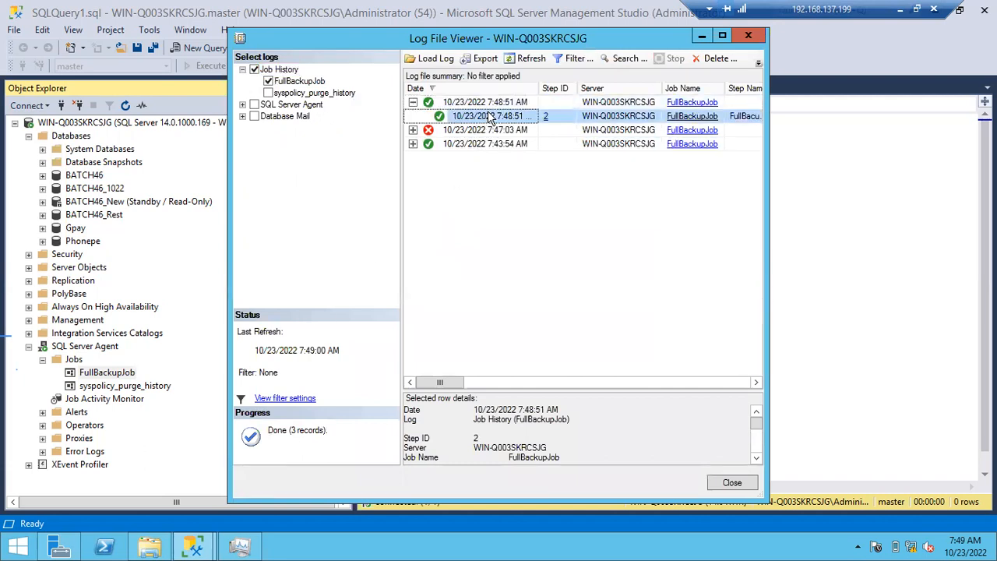
left_click(722, 37)
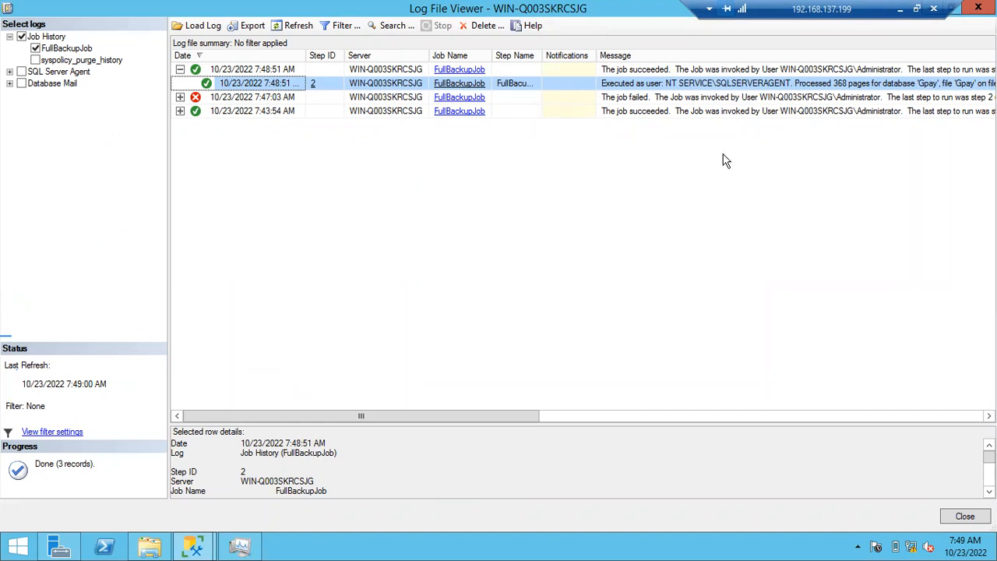
left_click(978, 7)
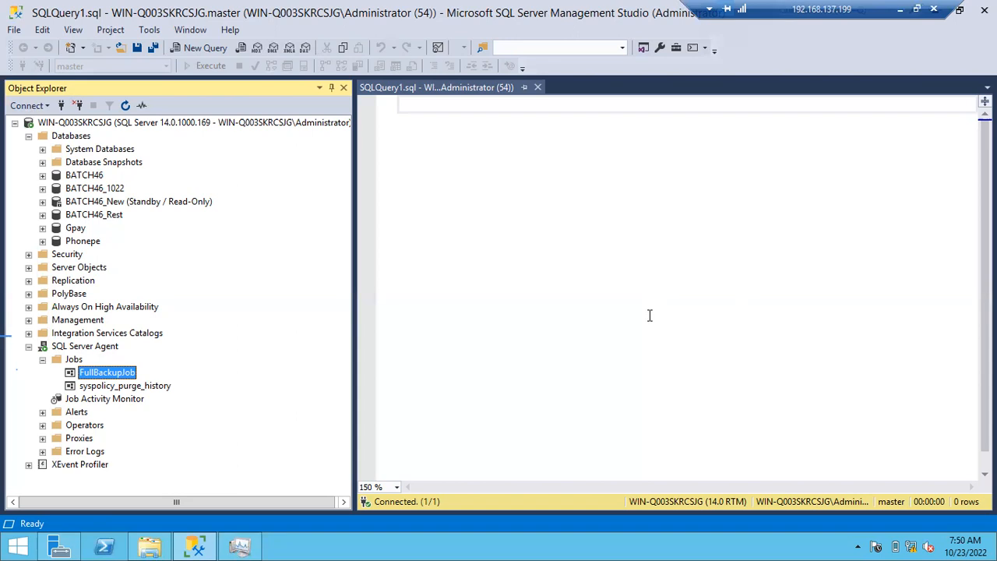
- Review the retry attempts and other advanced settings of FullBackupJob's step FullBackupBatch46, and close both properties dialogs without saving
left_click(119, 352)
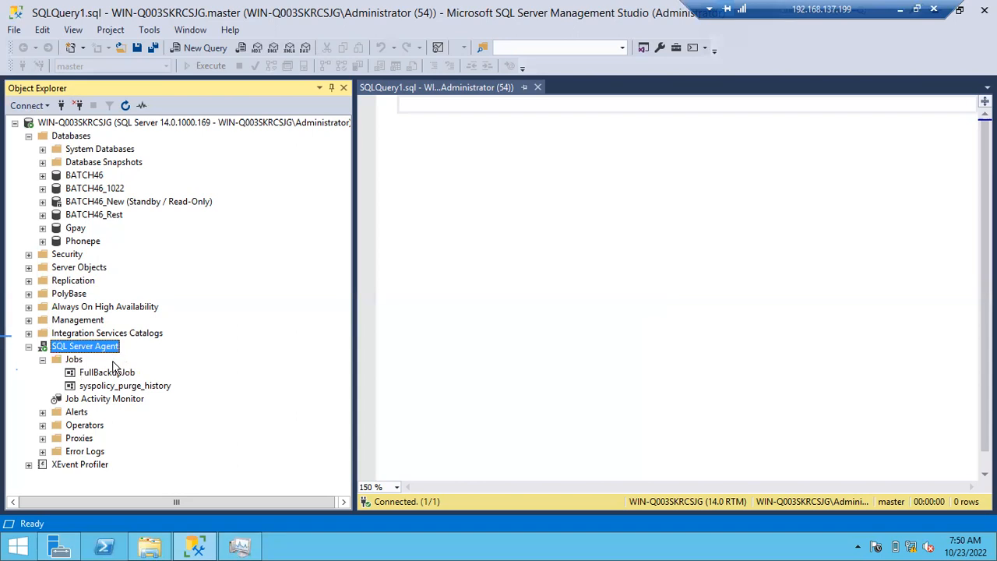
double_click(125, 372)
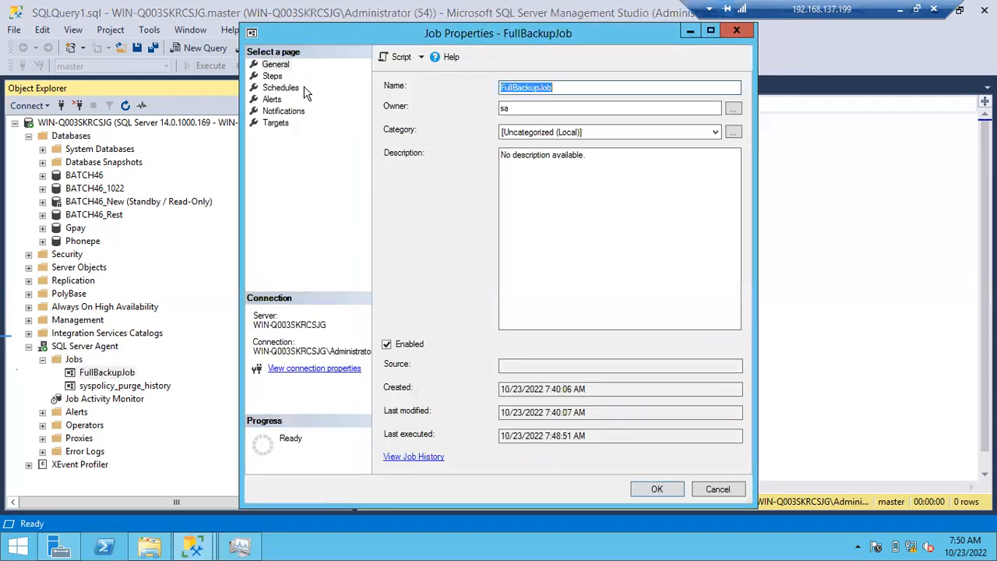
left_click(273, 76)
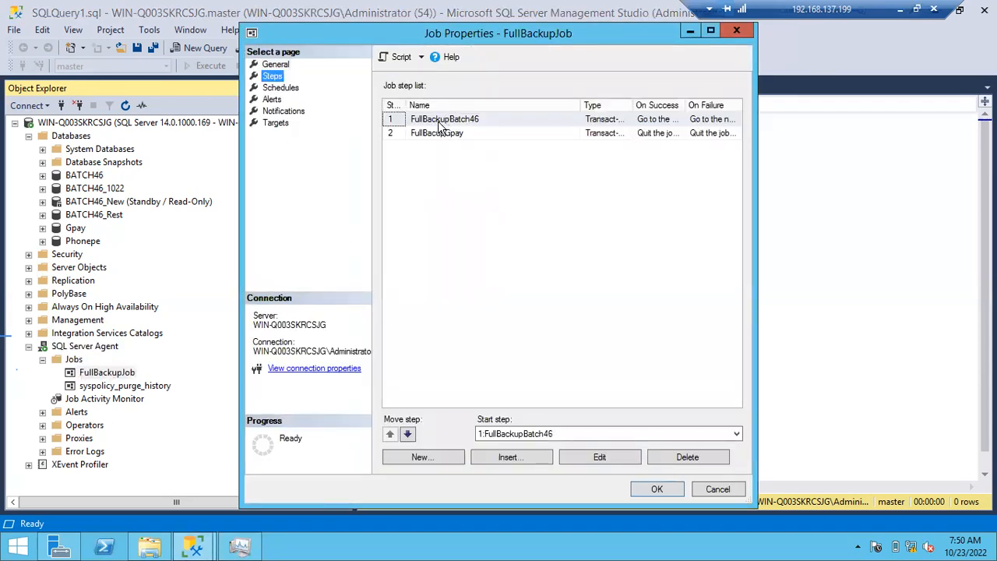
left_click(433, 122)
double_click(433, 121)
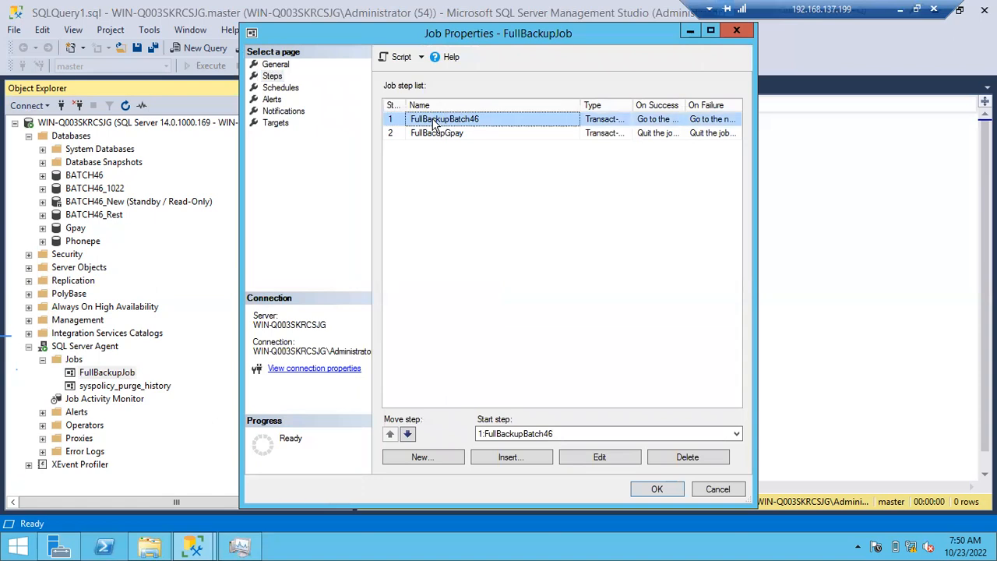
left_click(281, 81)
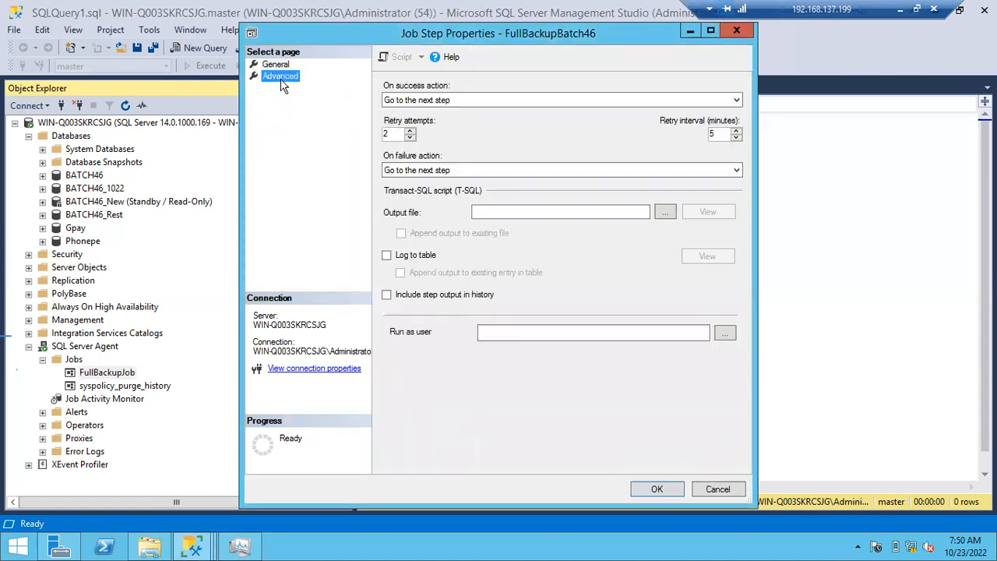
double_click(396, 134)
left_click(710, 489)
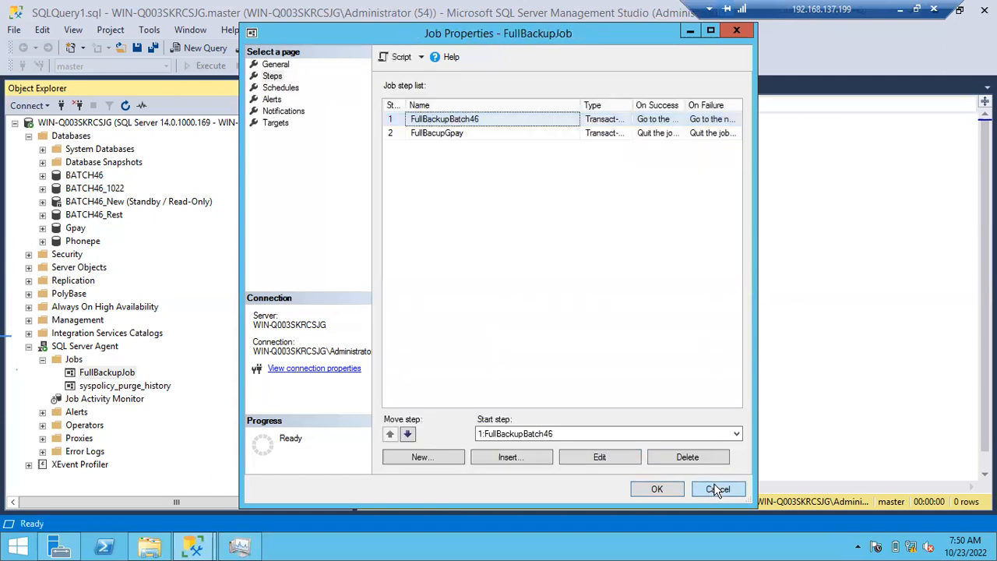
left_click(715, 489)
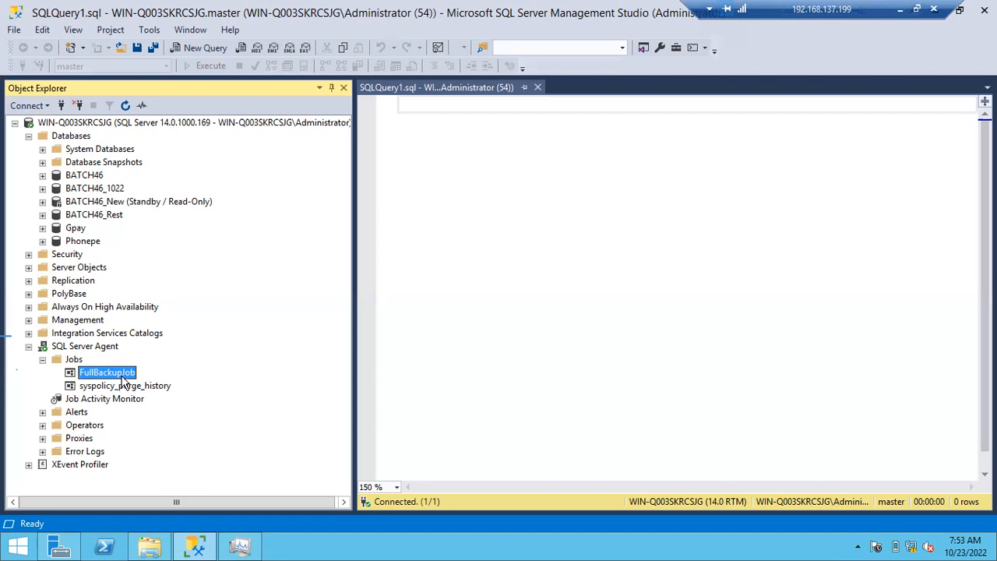
- Try setting the on success action of FullBackupJob's step FullBackupBatch46 to Quit the job reporting failure
double_click(104, 372)
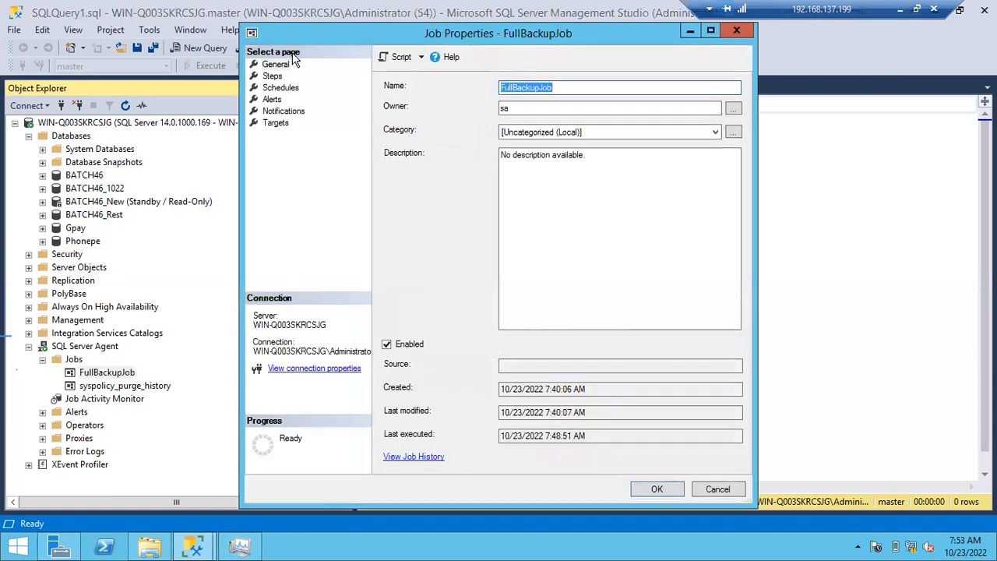
left_click(272, 76)
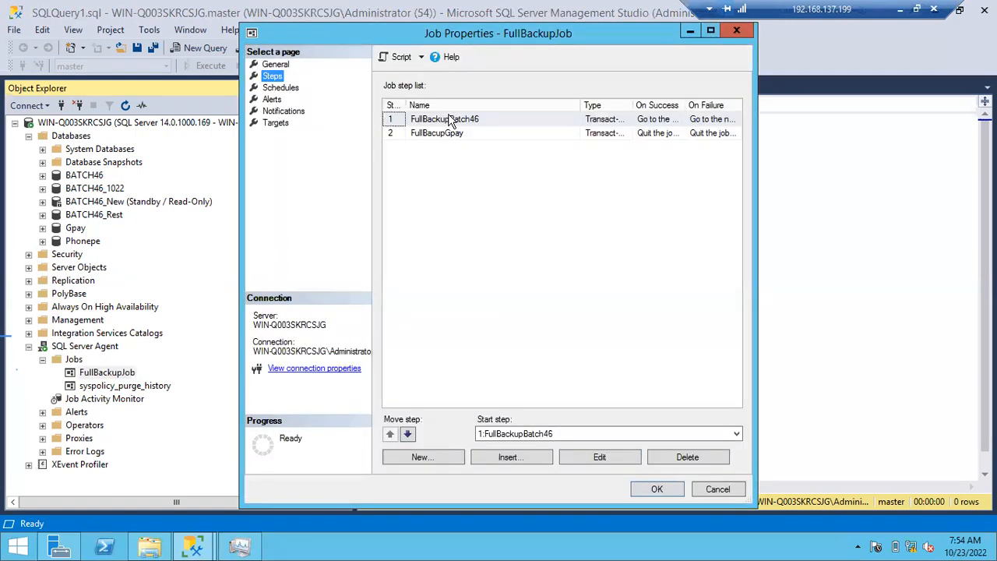
left_click(710, 29)
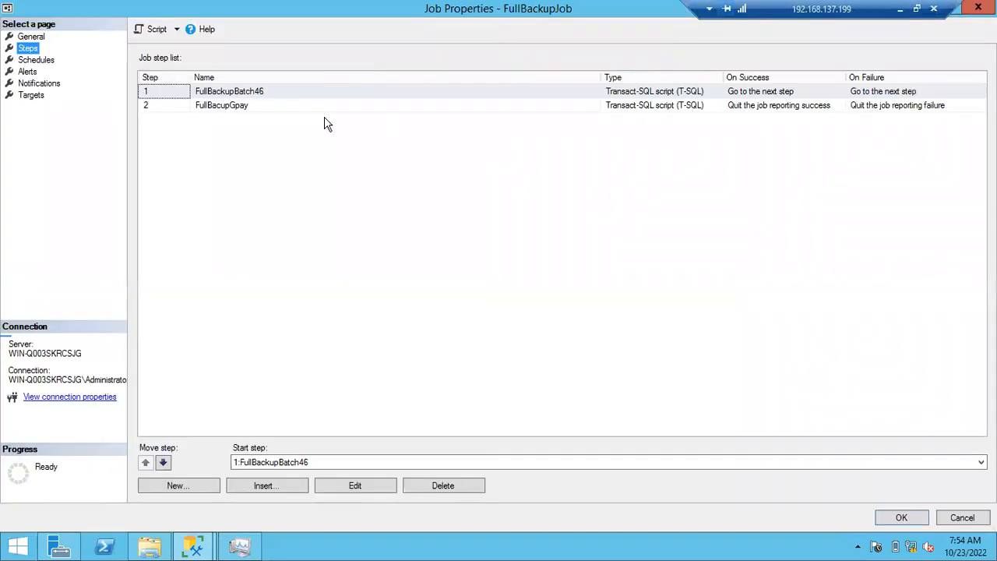
double_click(228, 95)
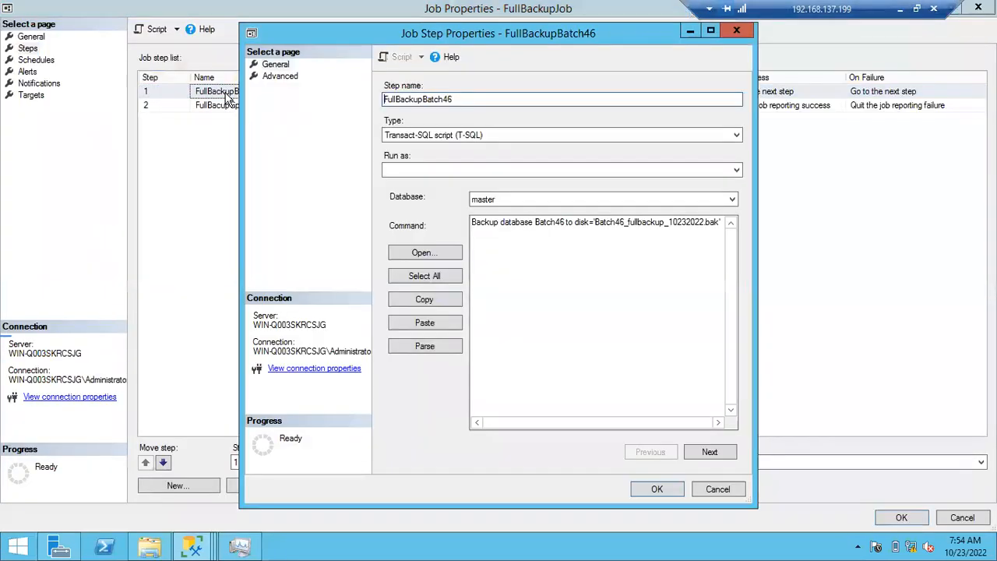
left_click(279, 76)
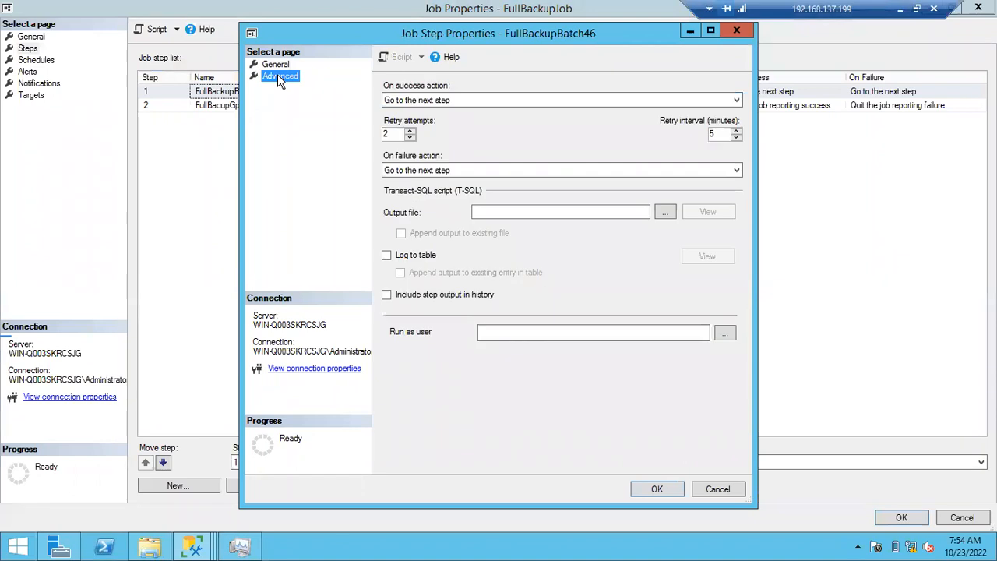
left_click(462, 102)
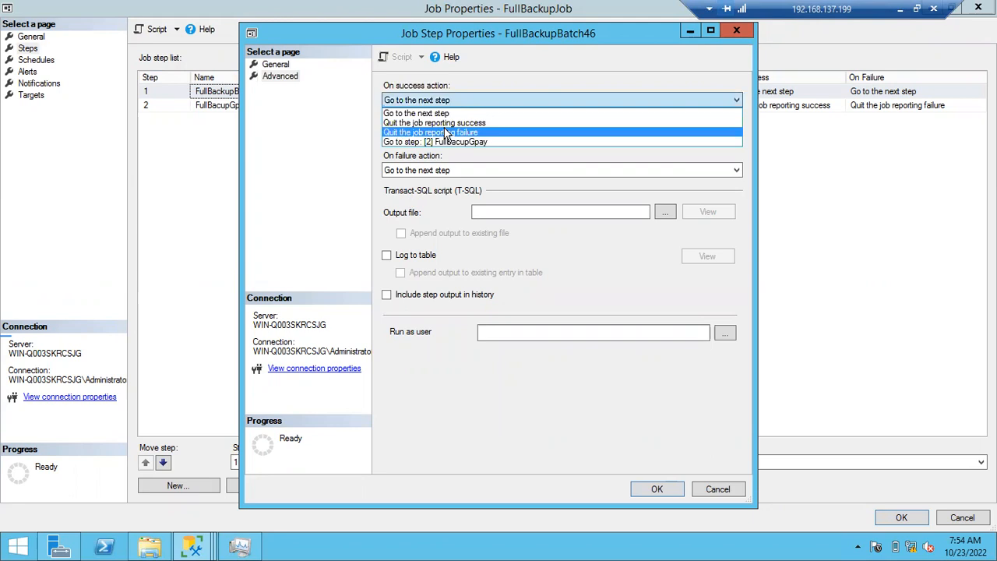
left_click(446, 133)
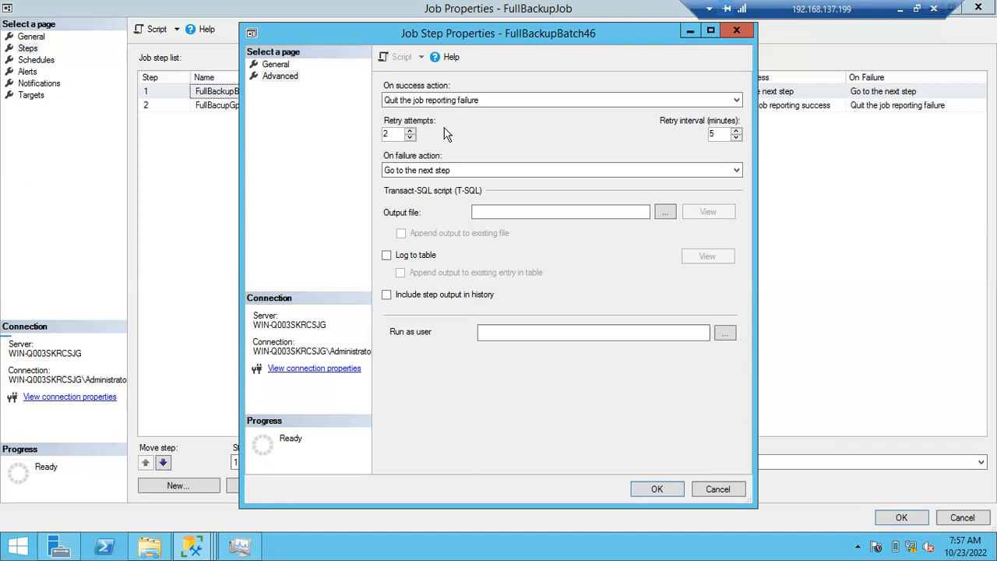
- Review the backup command of step FullBackupBatch46, and cancel both the step and job properties without saving
left_click(275, 64)
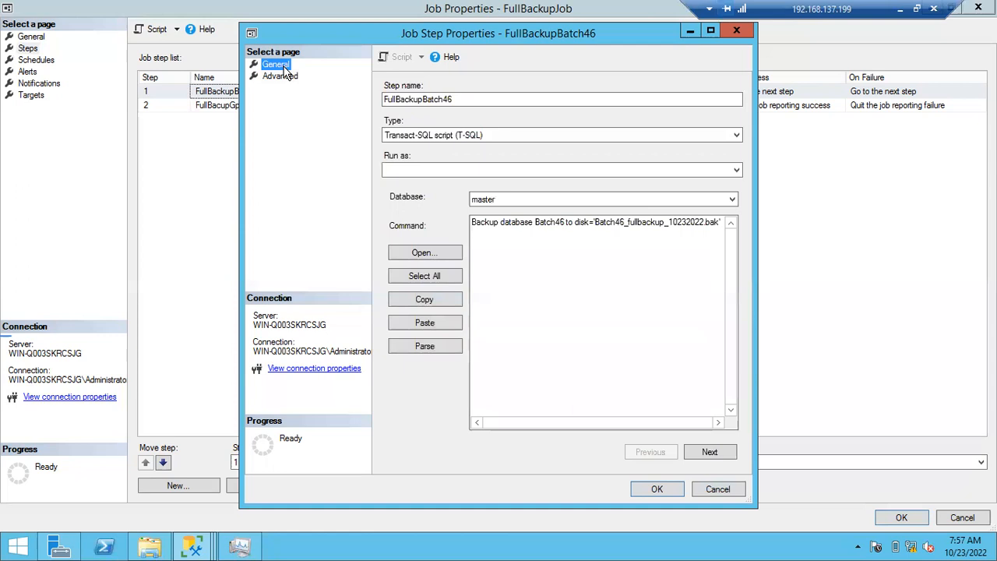
left_click_drag(498, 222, 617, 218)
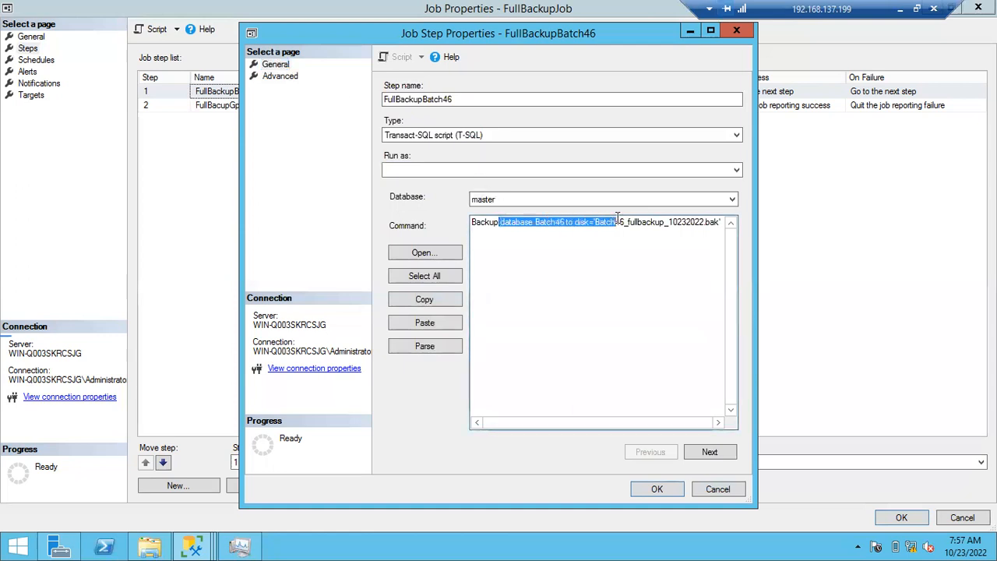
left_click_drag(486, 223, 589, 221)
left_click(491, 223)
left_click(578, 241, "shift")
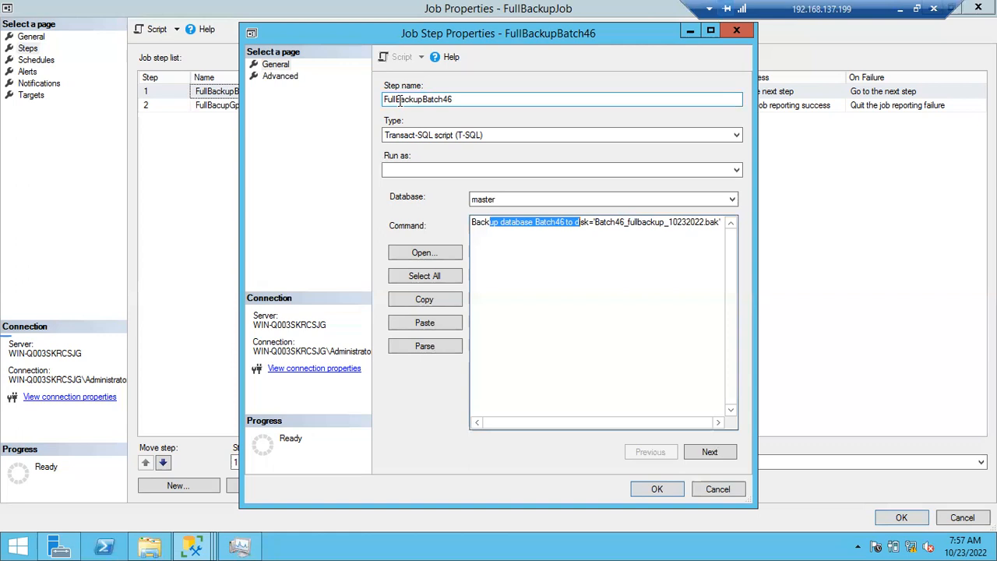
left_click(709, 486)
left_click(960, 517)
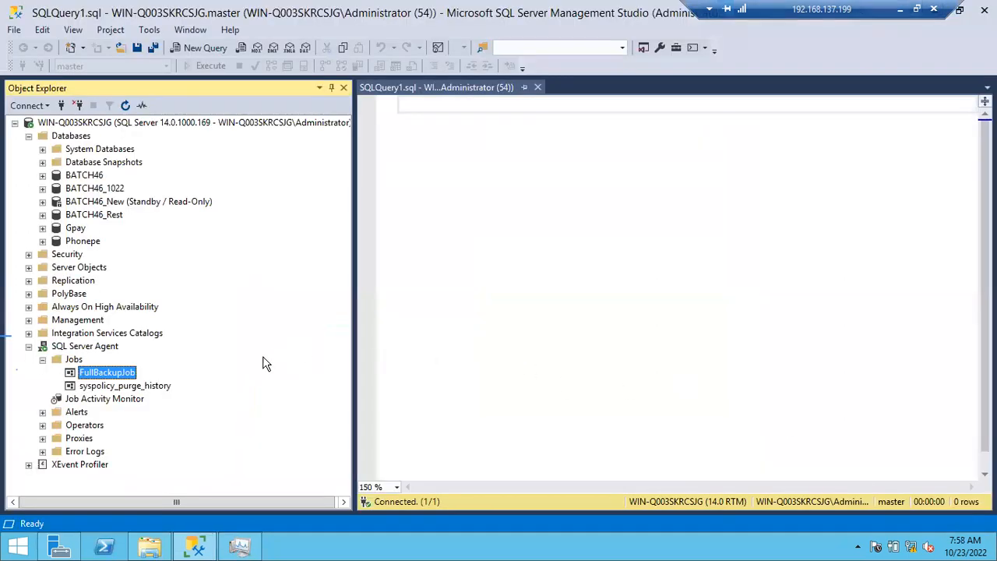
- Examine the backup command and target file name in FullBackupJob's step FullBackupBatch46, and cancel the step properties
double_click(113, 377)
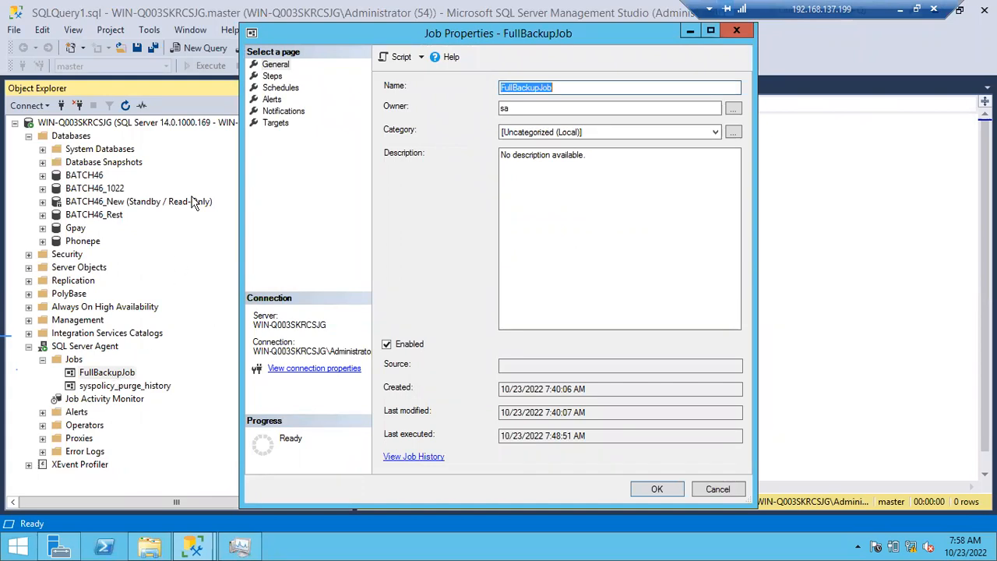
left_click(279, 76)
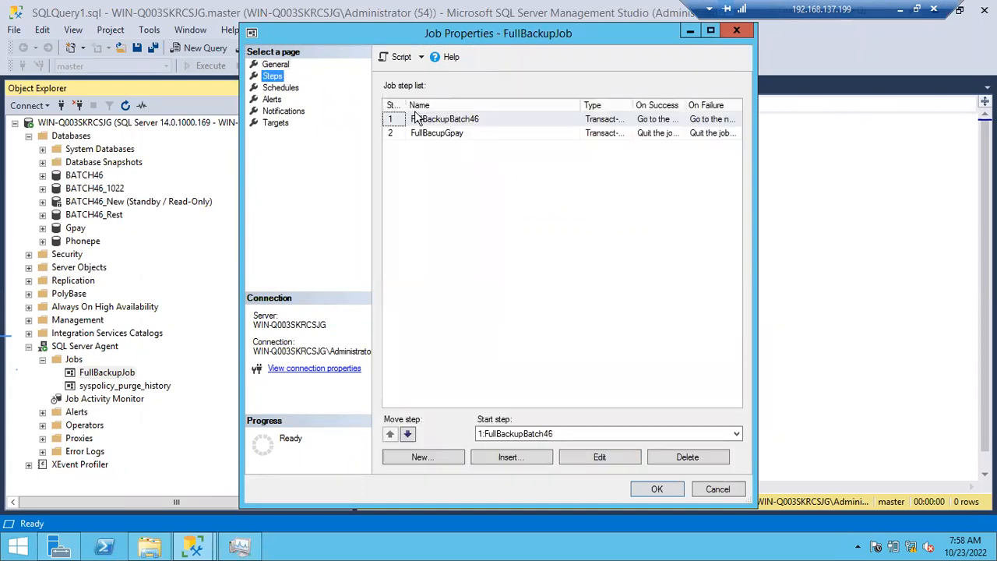
double_click(418, 123)
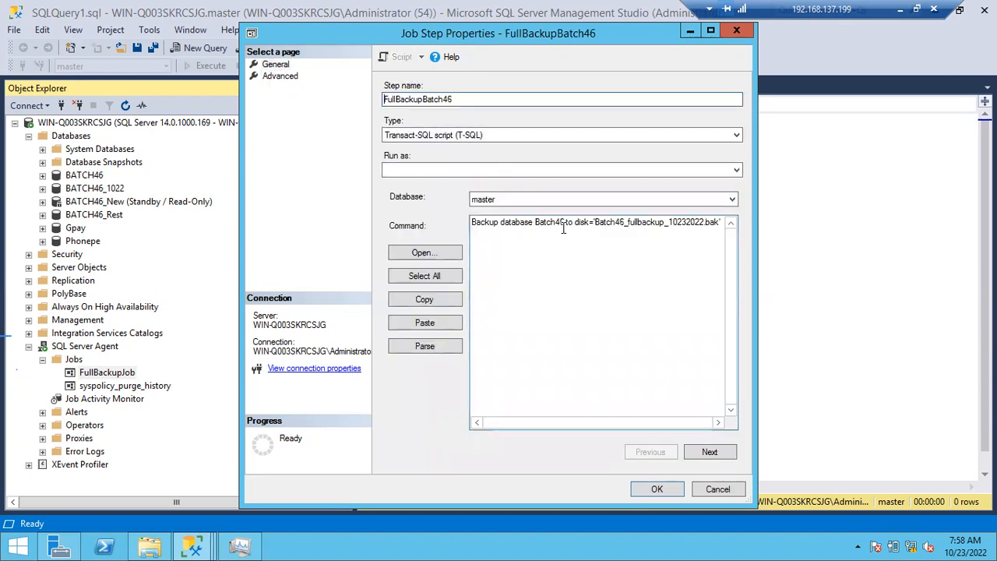
left_click_drag(563, 225, 688, 225)
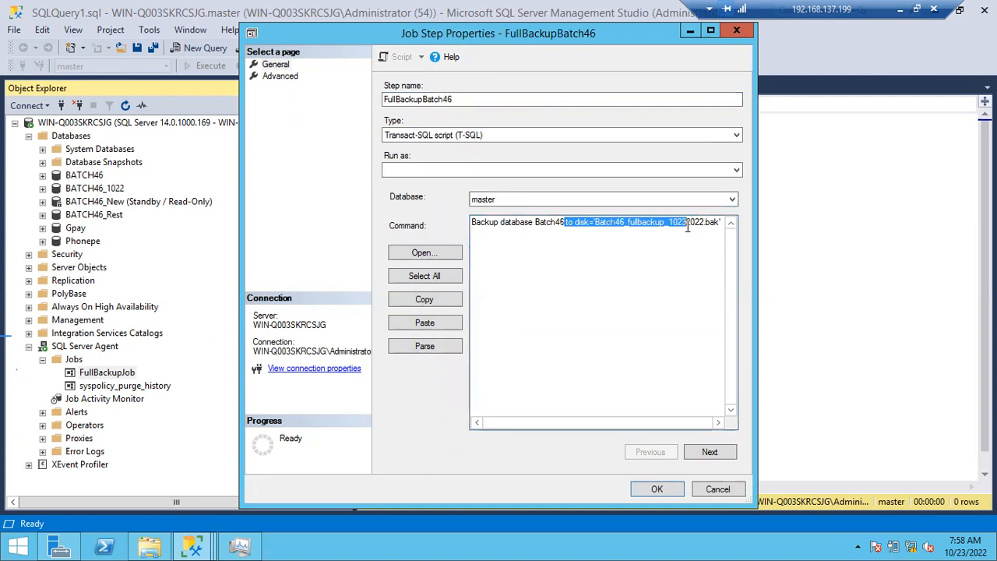
left_click(688, 226)
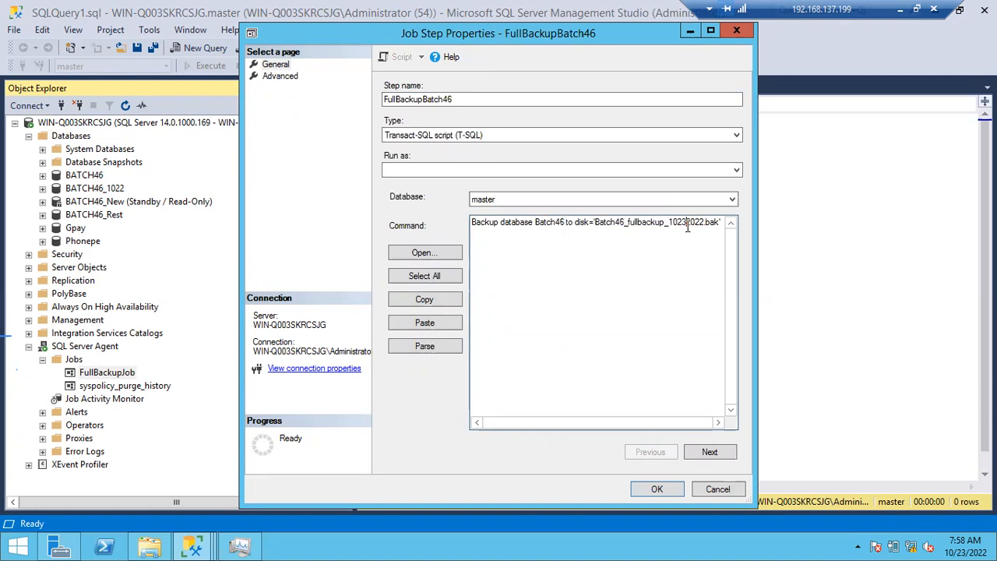
left_click_drag(496, 226, 719, 228)
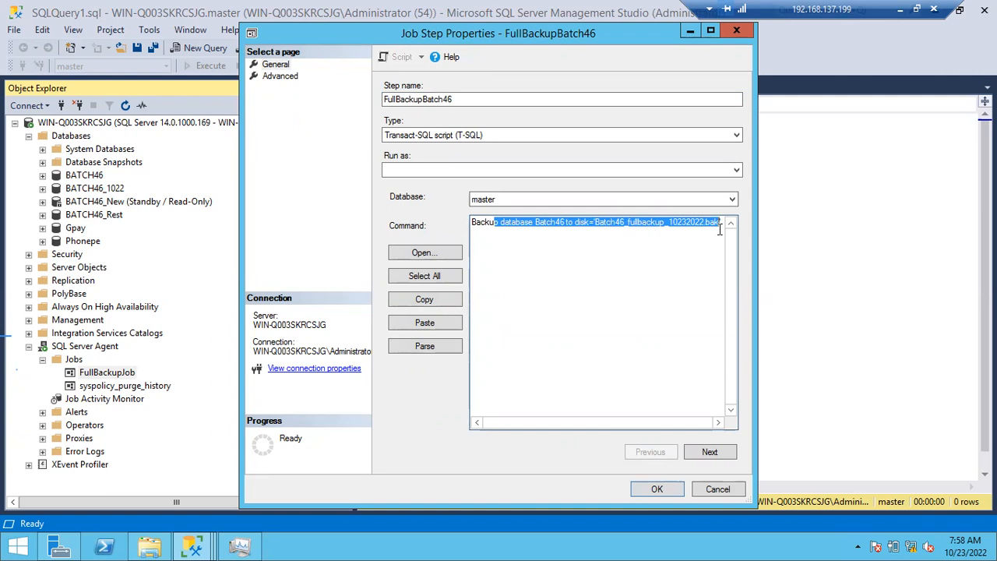
left_click(652, 227)
left_click_drag(596, 222, 716, 223)
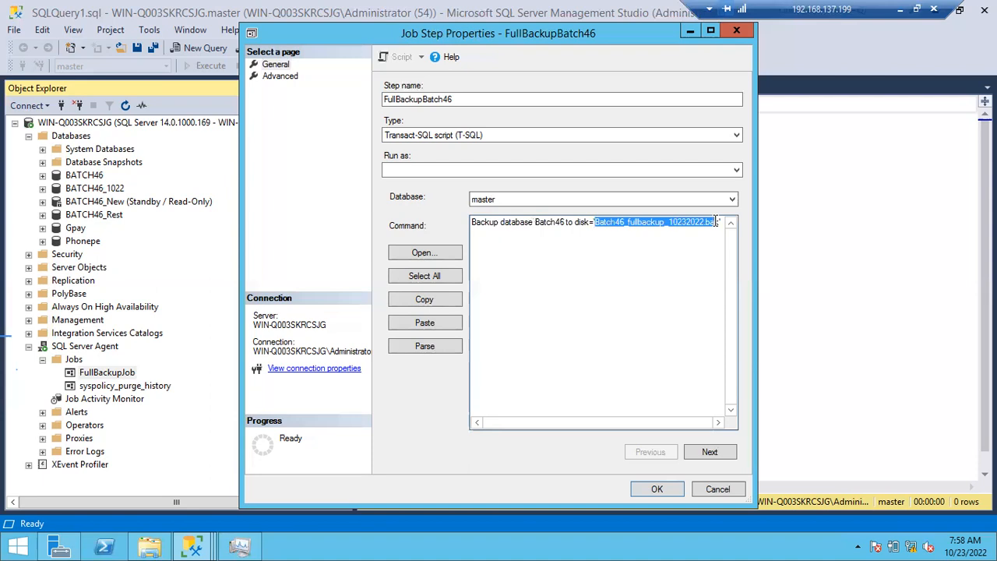
left_click(716, 222)
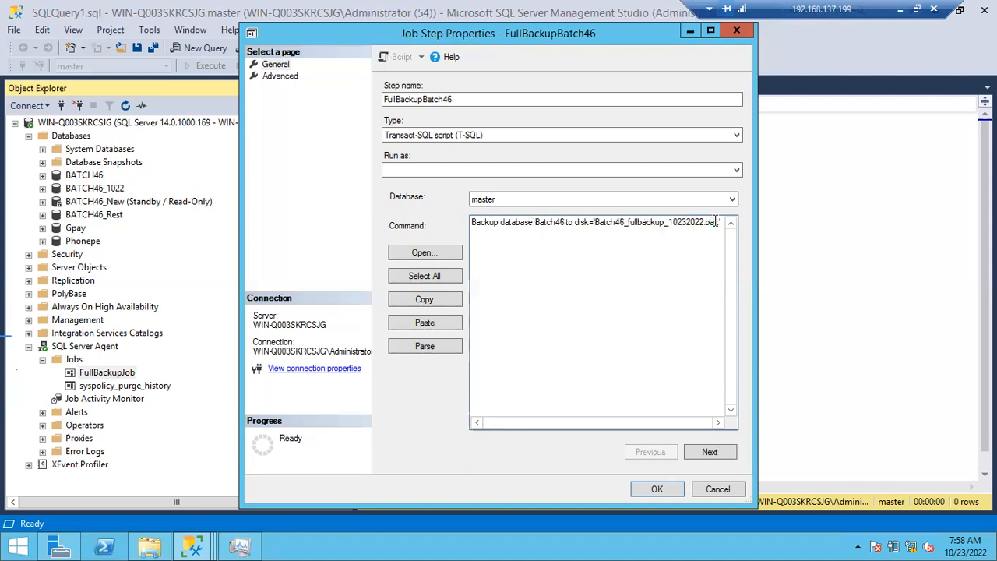
left_click(715, 491)
- Check the existing Batch46 and Gpay full backup files in the Backup folder, and close FullBackupJob's properties without saving
left_click(149, 548)
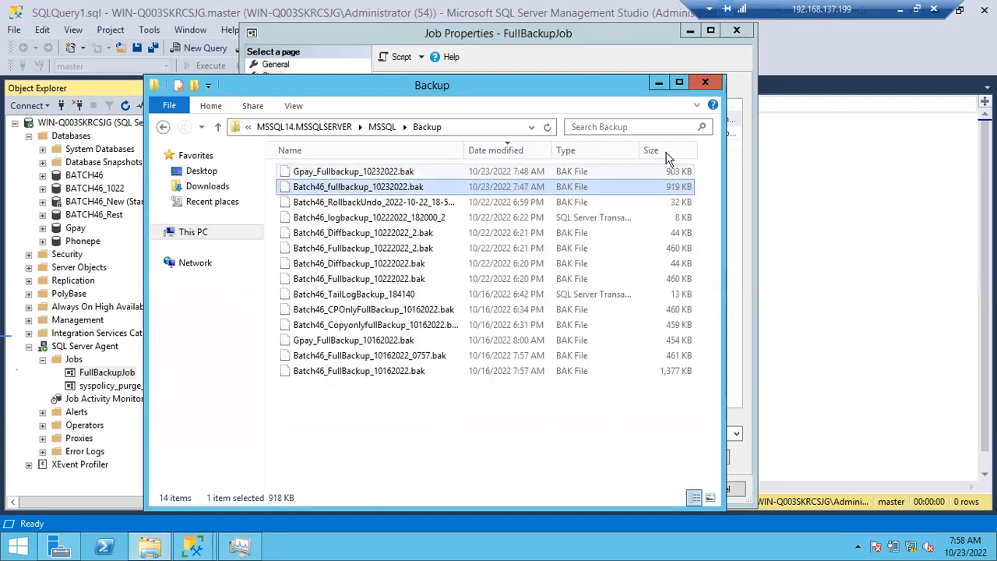
left_click(658, 83)
left_click(714, 489)
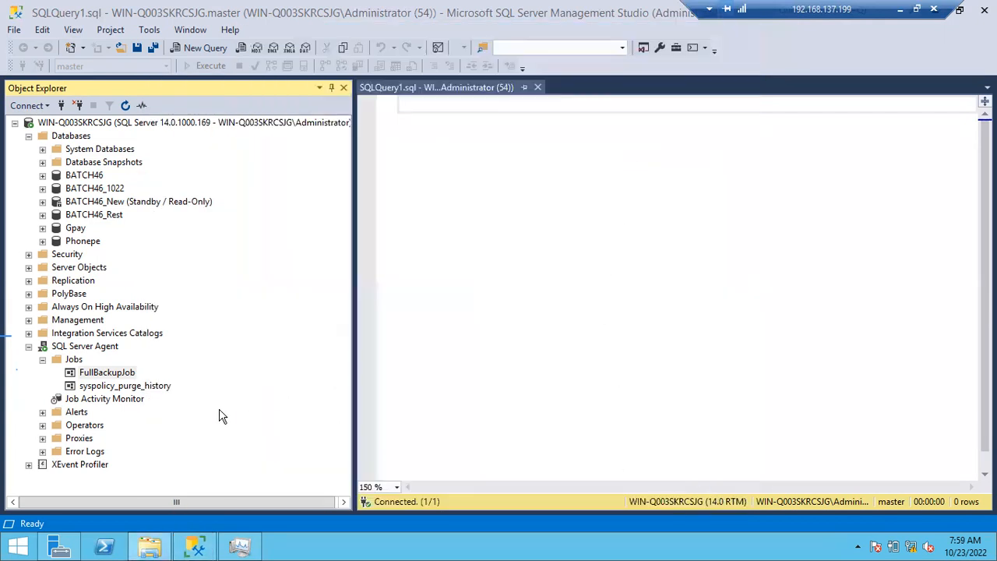
- Run FullBackupJob starting at step 1, FullBackupBatch46, and dismiss the job start progress dialog
right_click(127, 372)
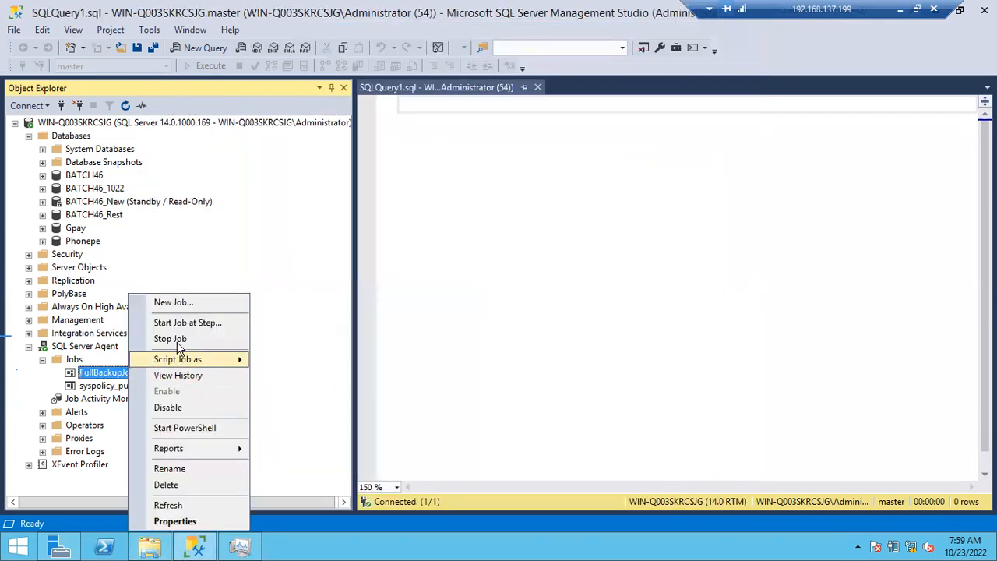
left_click(180, 328)
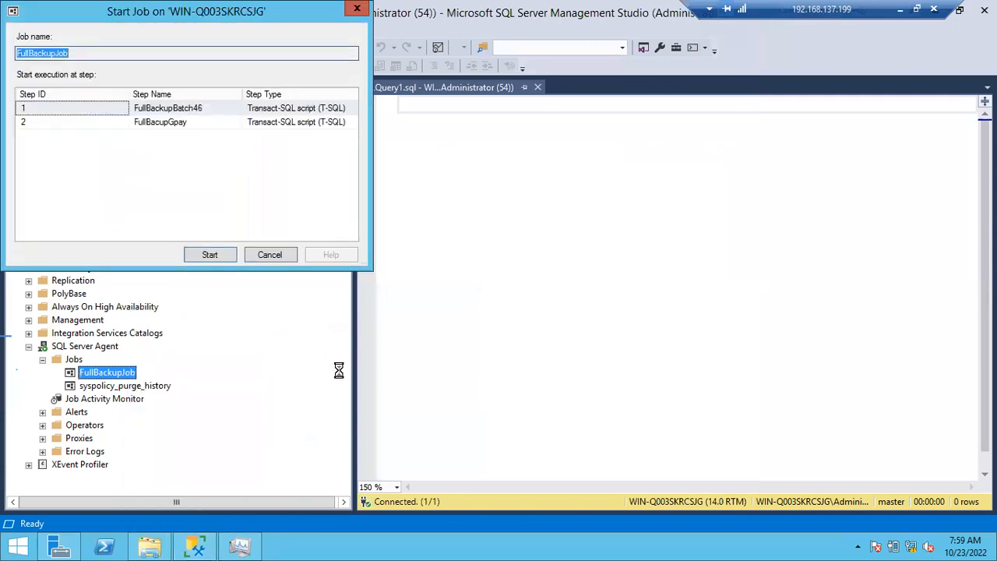
left_click(212, 257)
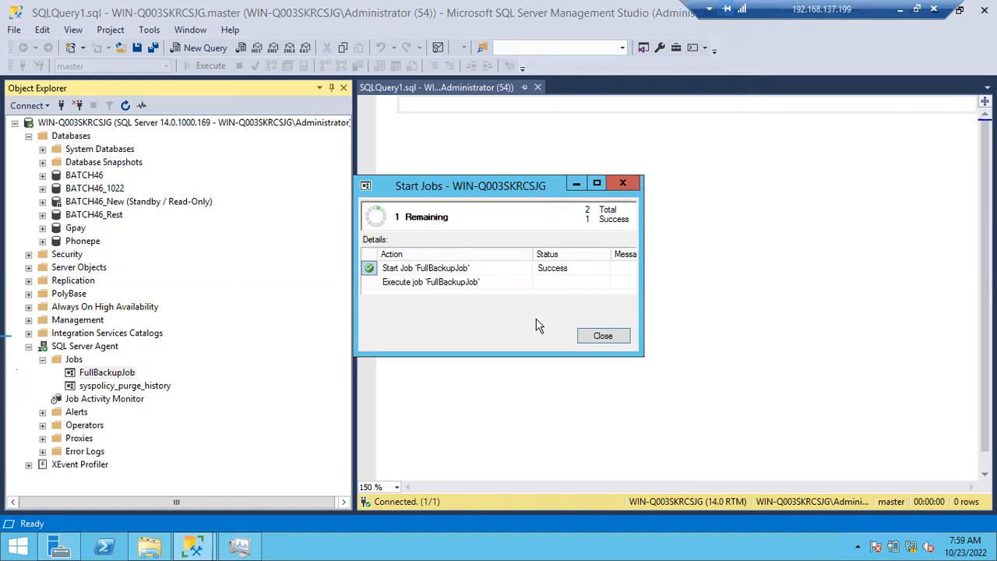
left_click(599, 337)
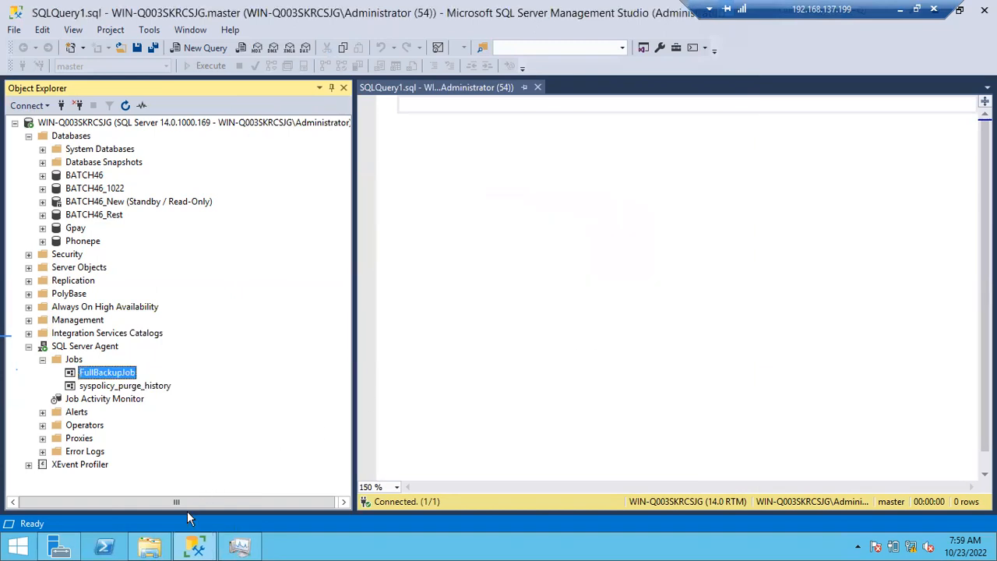
- Check the modified times and sizes of Gpay_Fullbackup_10232022.bak and Batch46_fullbackup_10232022.bak in the Backup folder, and minimize the folder window
left_click(152, 547)
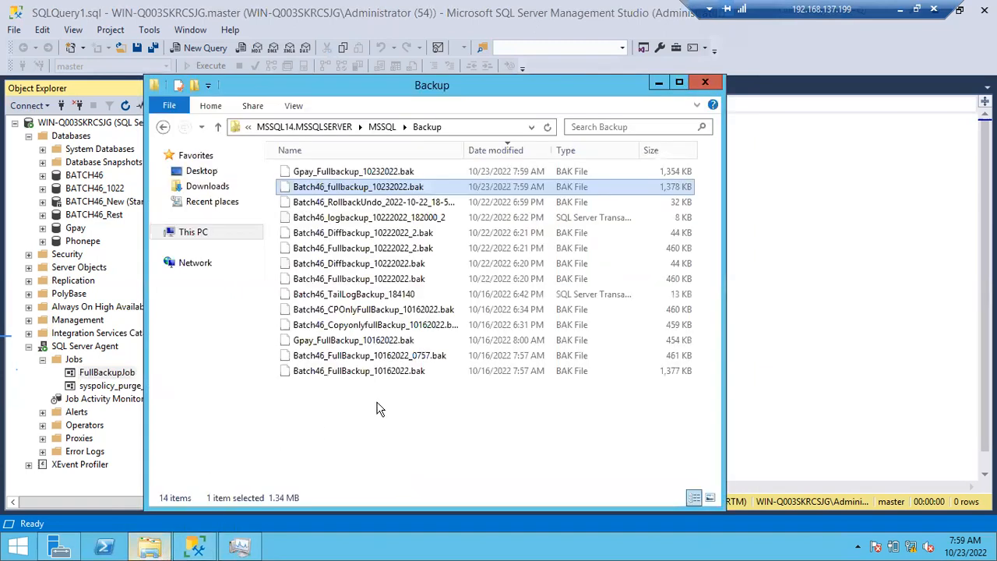
left_click(631, 173)
left_click(638, 191)
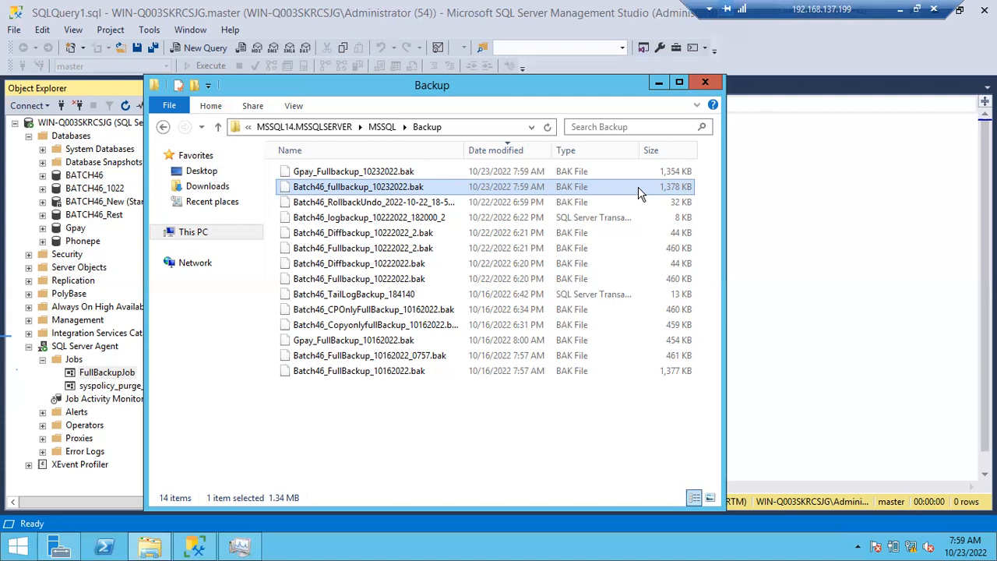
left_click(658, 84)
- Review the command of FullBackupJob's step FullBackupBatch46 again, and cancel both the step and job properties
double_click(106, 374)
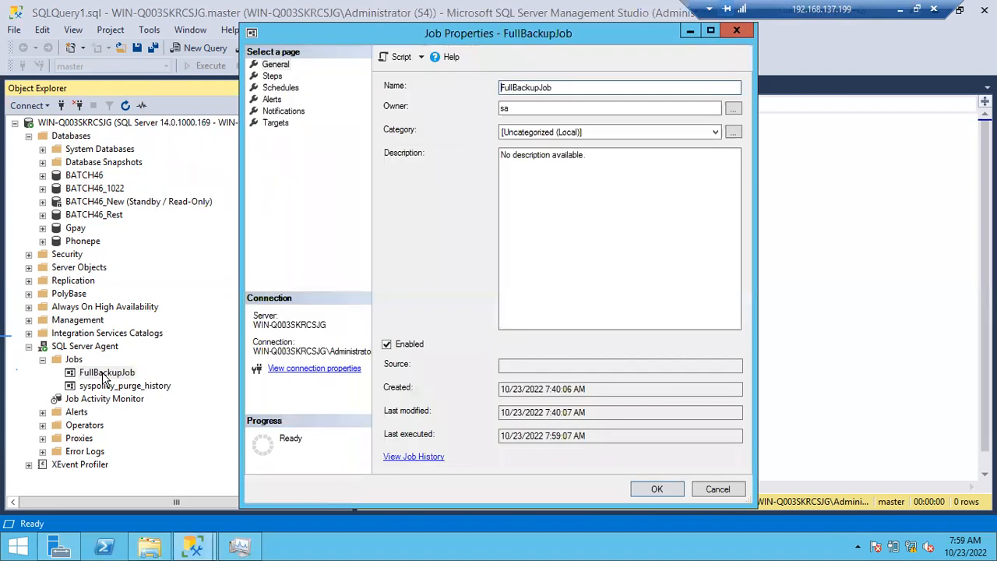
left_click(270, 75)
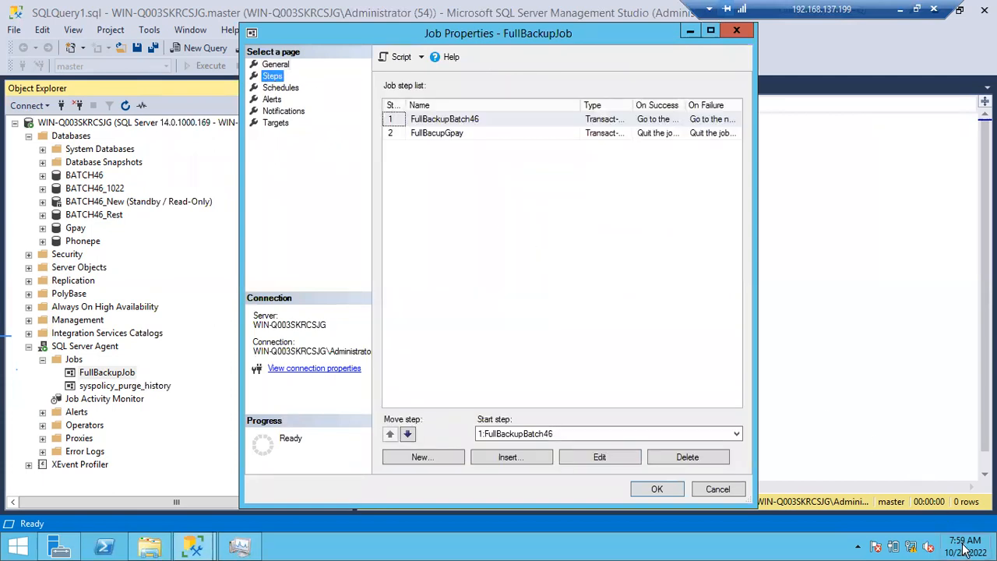
mouse_move(964, 550)
double_click(458, 120)
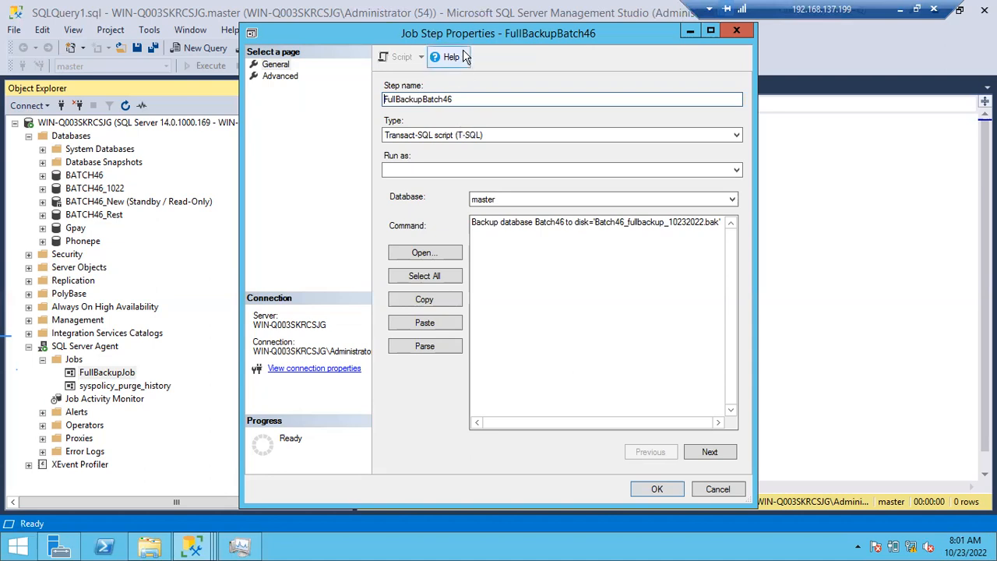
left_click_drag(489, 222, 623, 306)
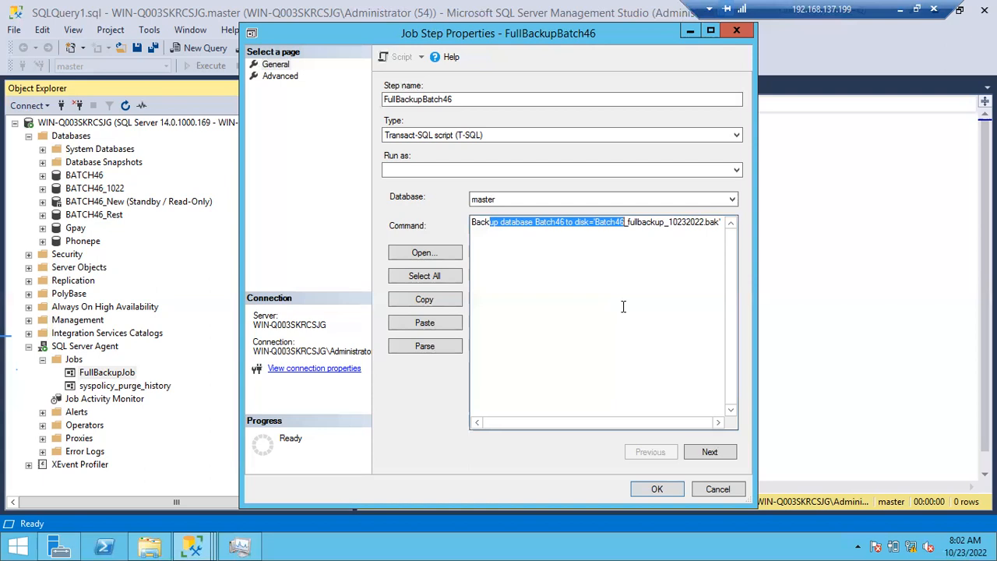
left_click(709, 489)
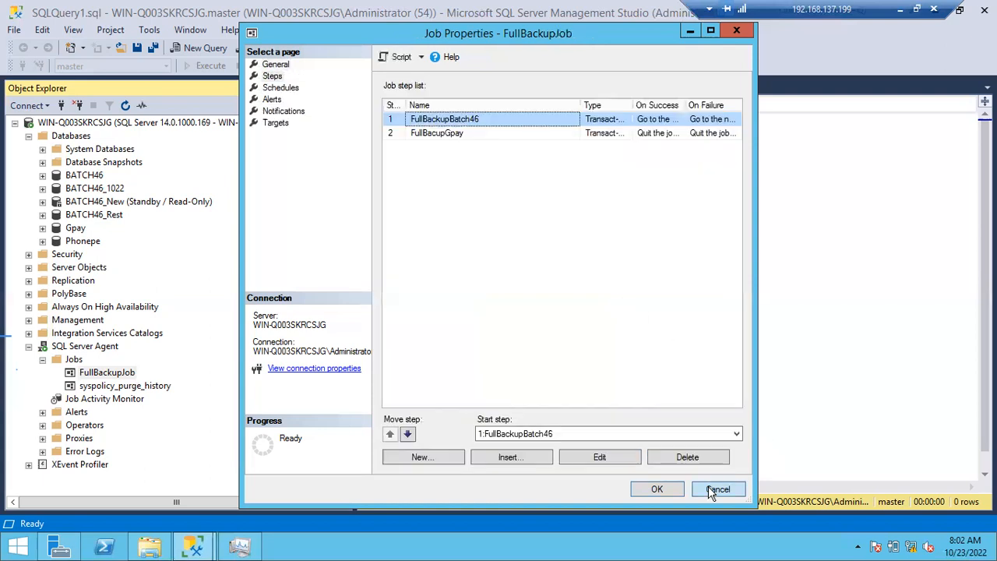
left_click(709, 489)
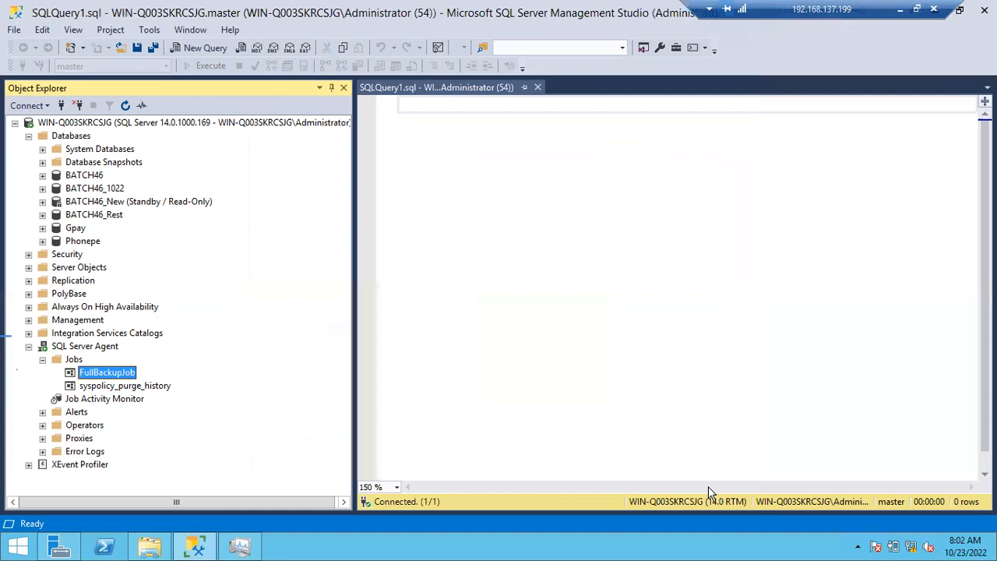
- Start a new SQL Server Agent job named LogBakcup with sa as its owner
left_click(73, 360)
right_click(74, 364)
left_click(82, 372)
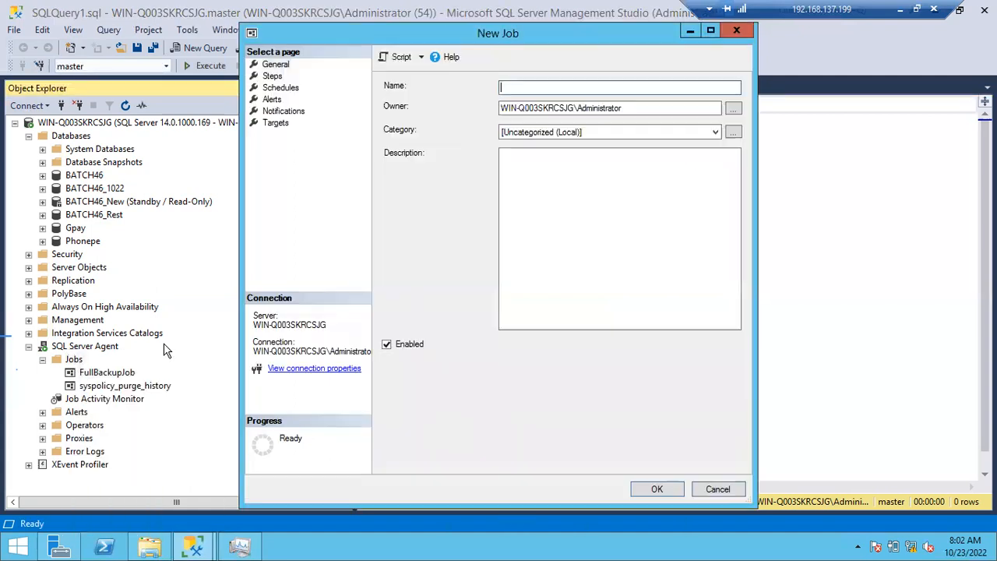
type("LogBakcup")
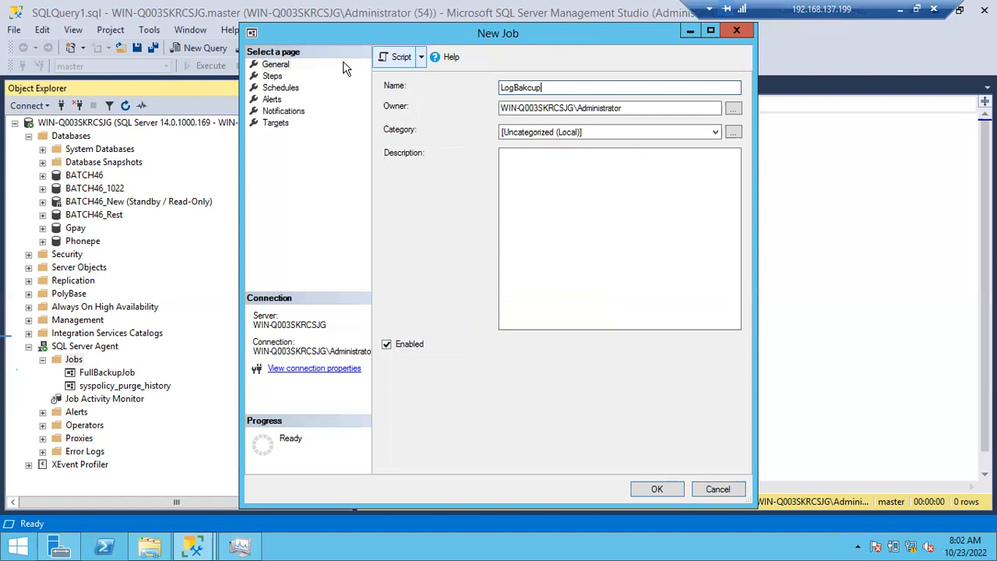
key("Tab")
type("sa")
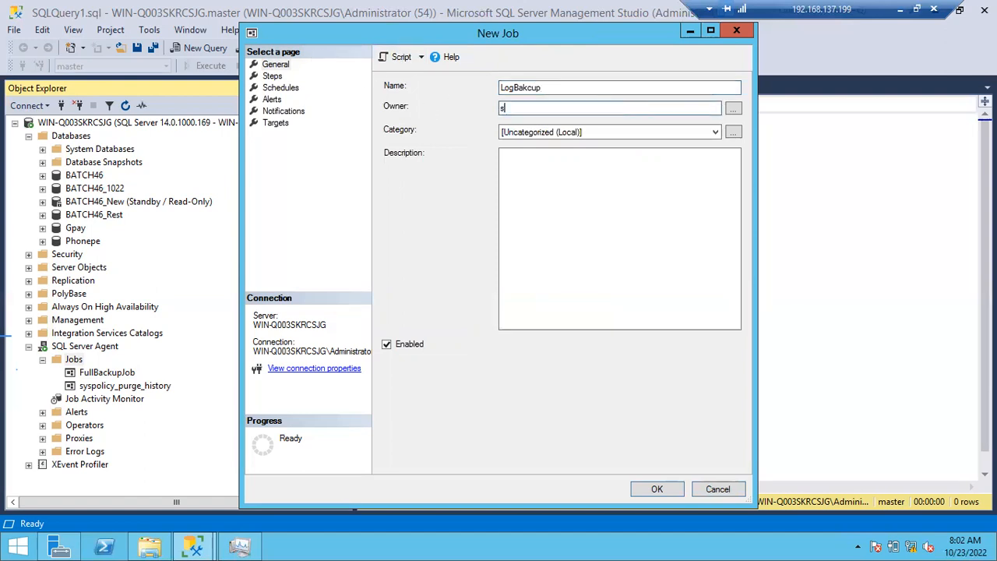
- Start a new step in the LogBakcup job and name it LogBackupstep
left_click(272, 77)
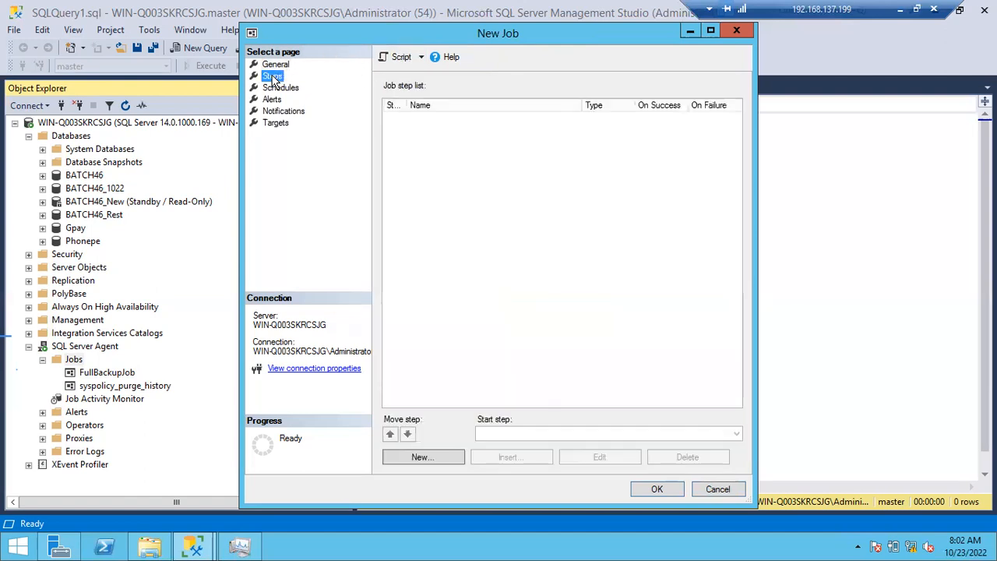
left_click(420, 458)
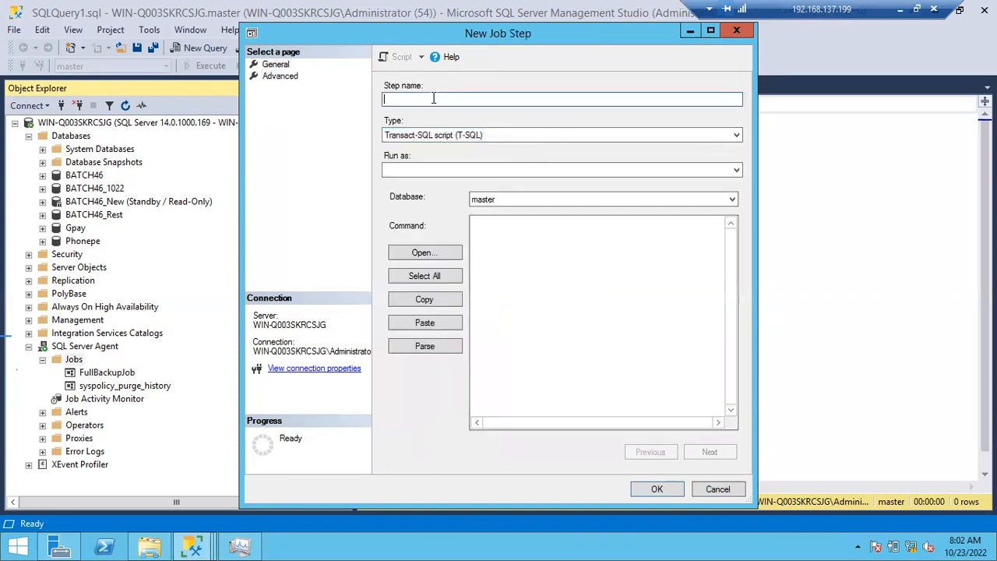
type("LogBakcup")
key("BackSpace")
key("BackSpace")
key("BackSpace")
key("BackSpace")
type("ckupstep")
- Enter the step's command: Backup log Batch46 to disk='Batch46_Logbackup_10232022.trn'
left_click(495, 233)
type("Backup log")
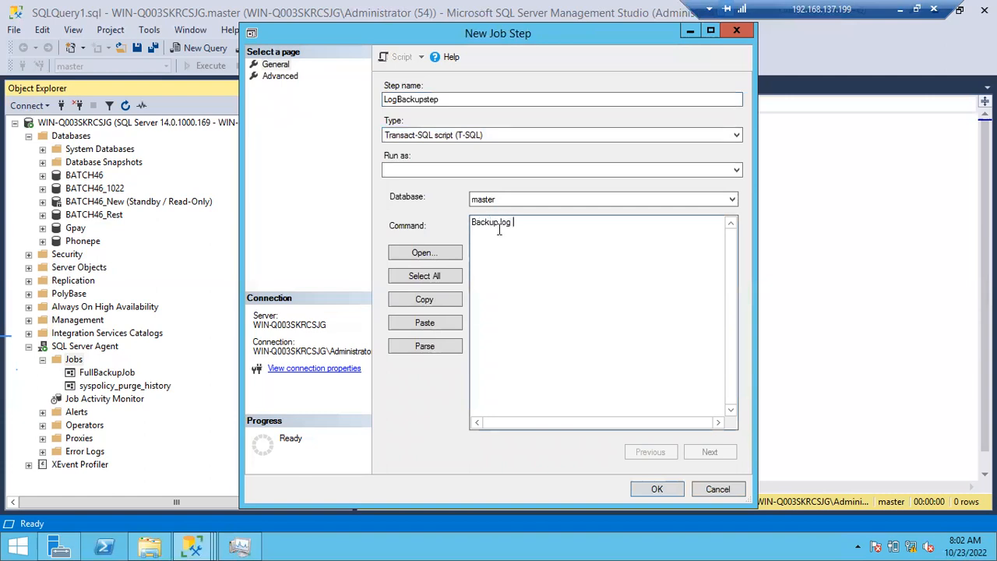
type(" Batch46 to disk='Batch")
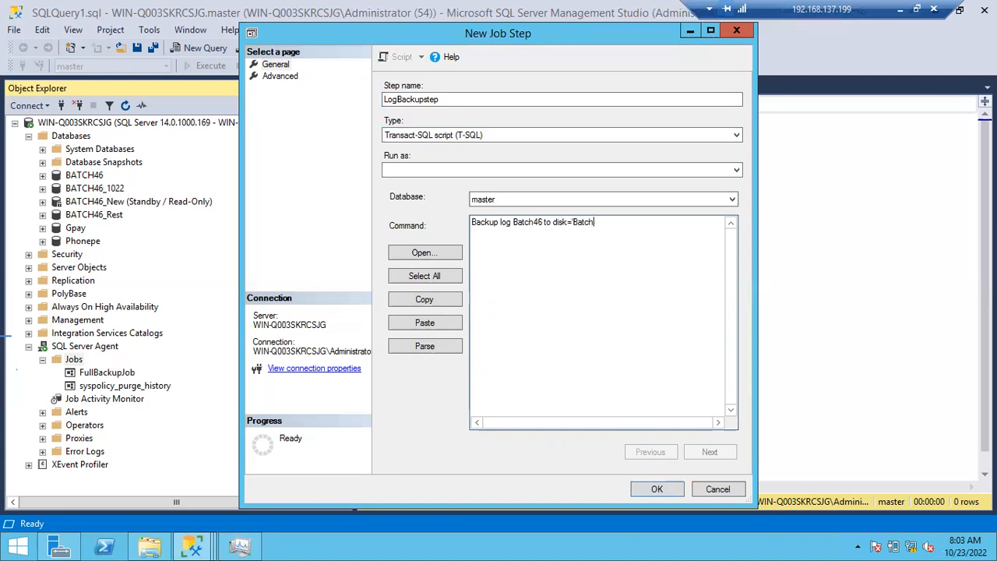
type("46")
type("_Logbackup_")
type("0232022")
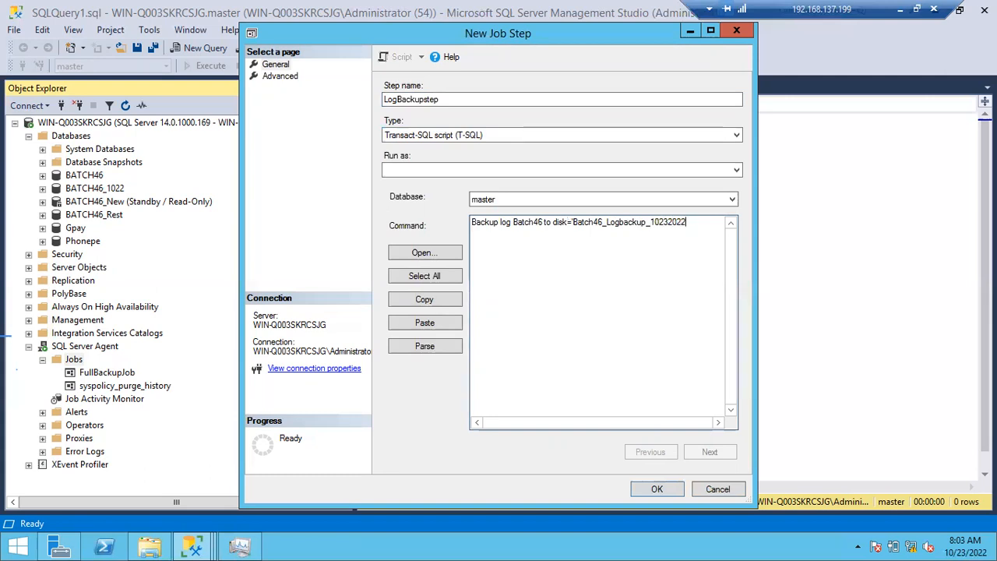
type("_")
type("08")
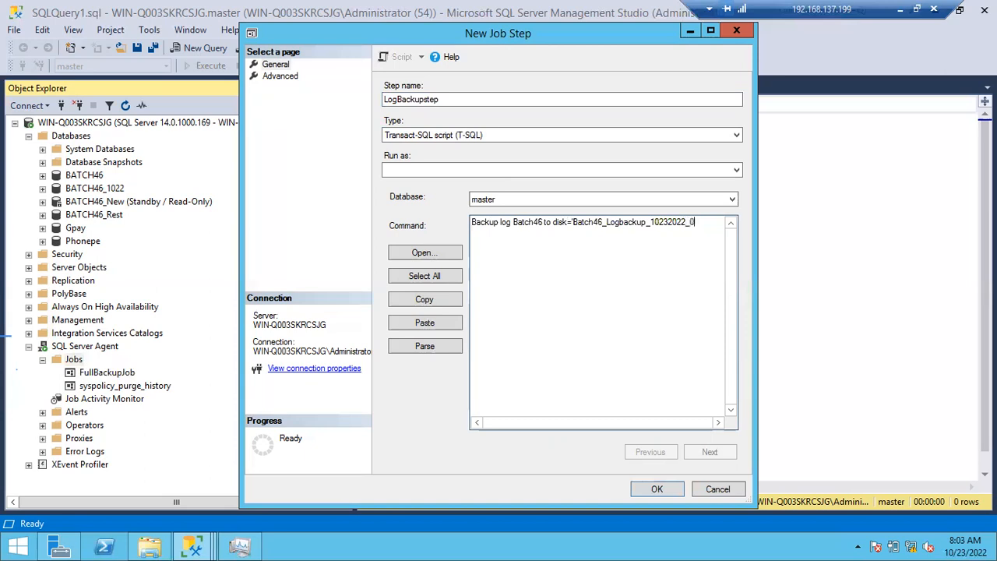
key("BackSpace")
key("BackSpace")
key("BackSpace")
type(".trn")
- Parse the complete log backup command to check its syntax, and dismiss the result message
left_click(434, 275)
left_click(426, 346)
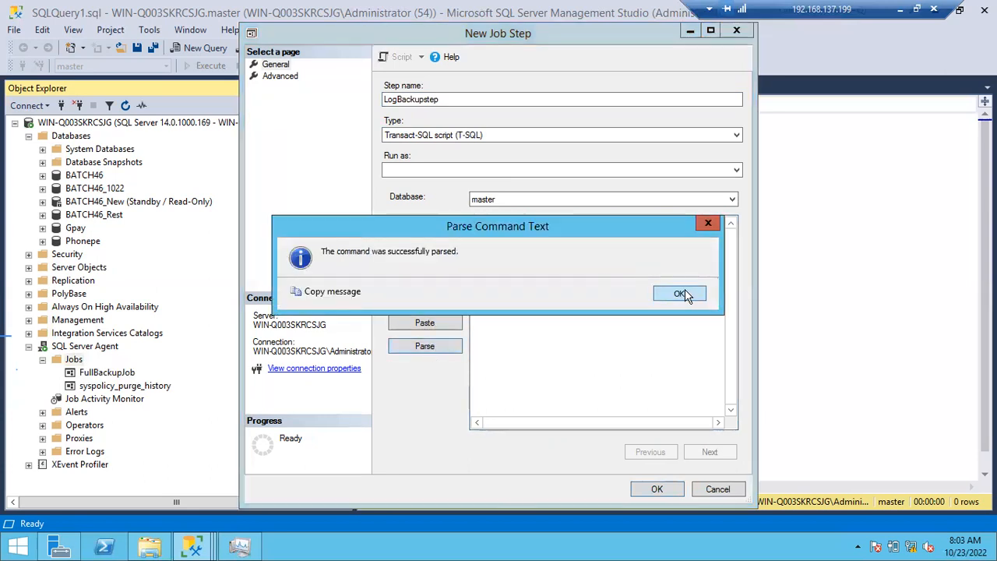
left_click(685, 292)
- Set LogBackupstep's on success action to Quit the job reporting success, keeping Quit the job reporting failure as its on failure action
left_click(281, 75)
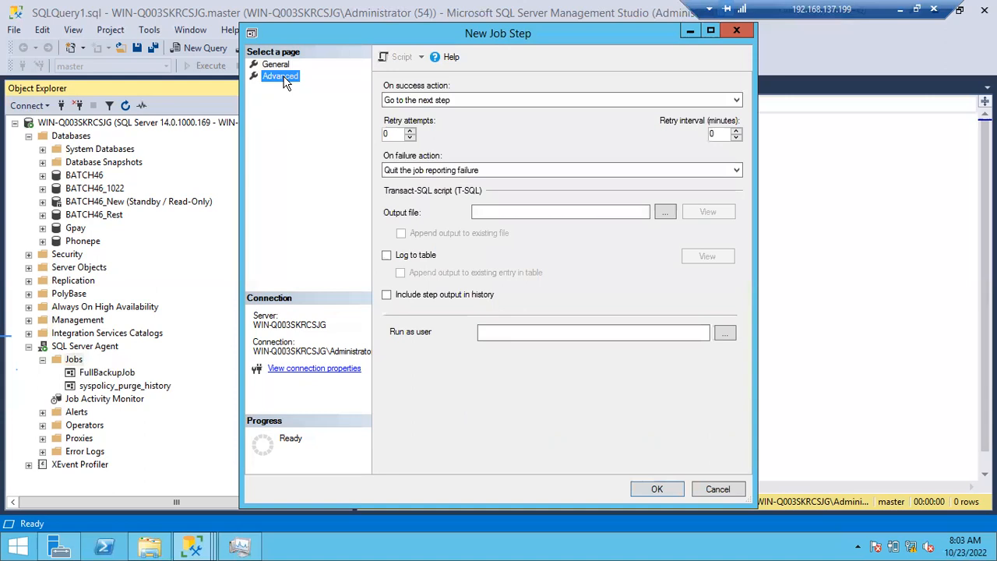
left_click(450, 101)
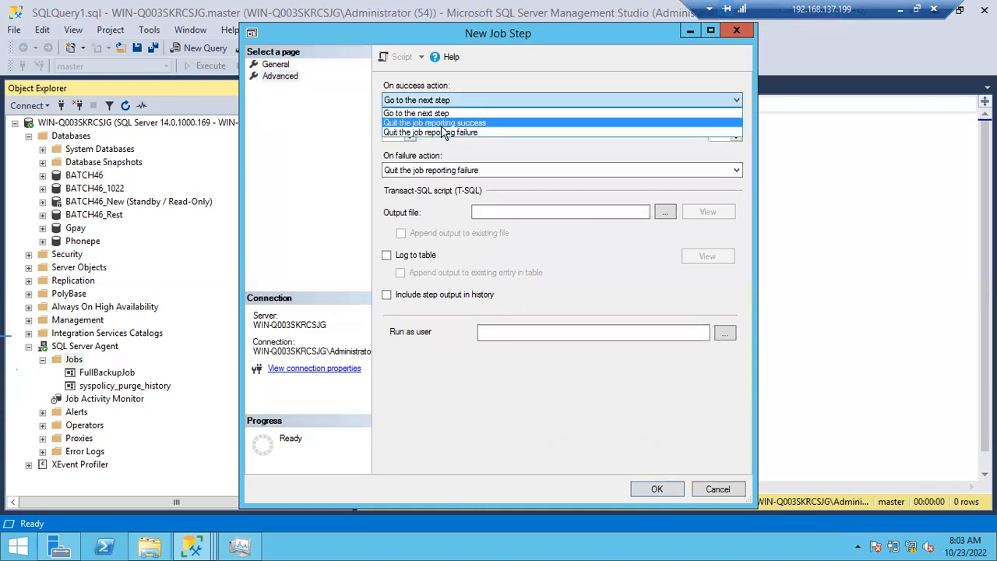
left_click(442, 126)
left_click(449, 171)
left_click(449, 172)
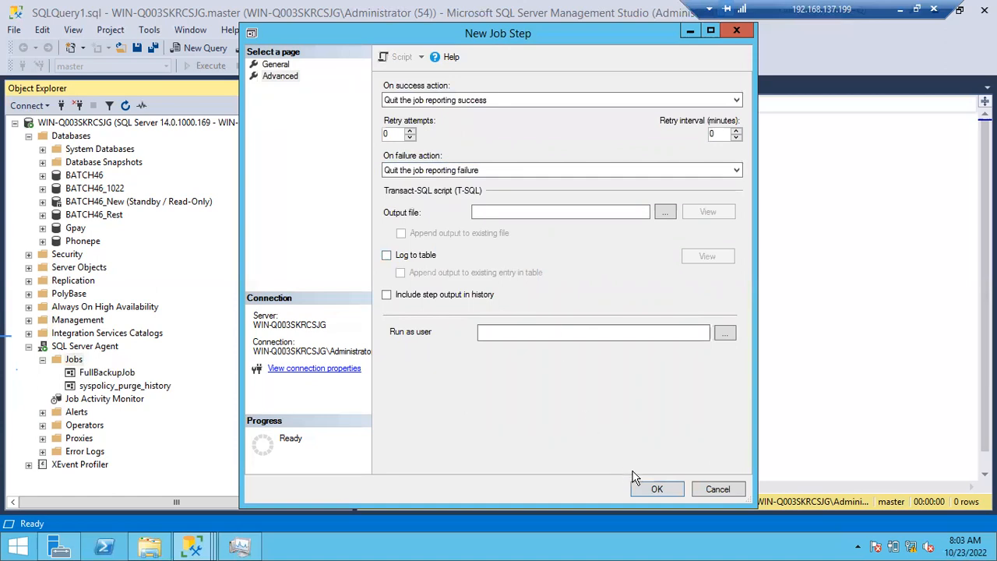
- Save LogBackupstep and start a new schedule for the LogBakcup job, naming it LogBackupsch
left_click(656, 488)
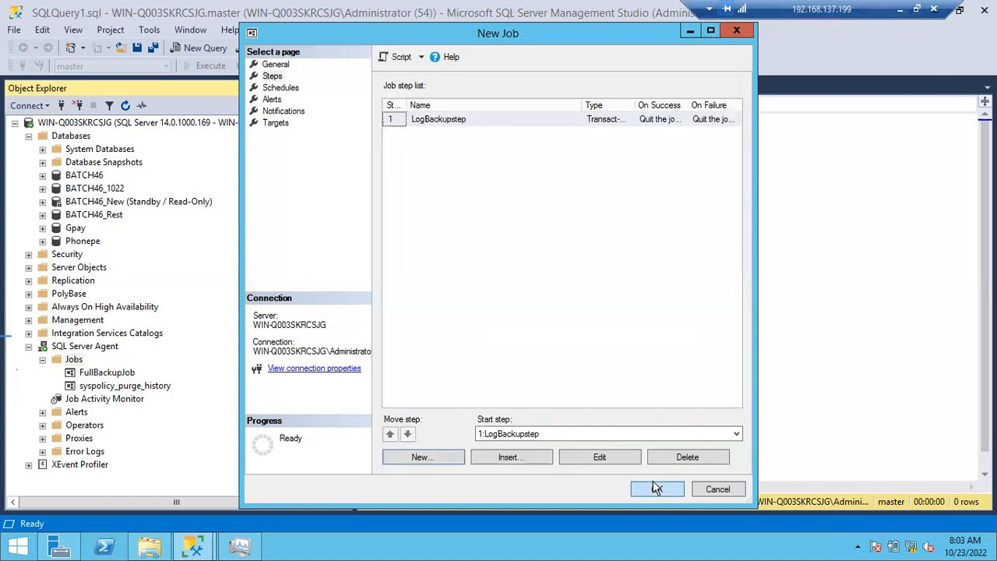
left_click(293, 89)
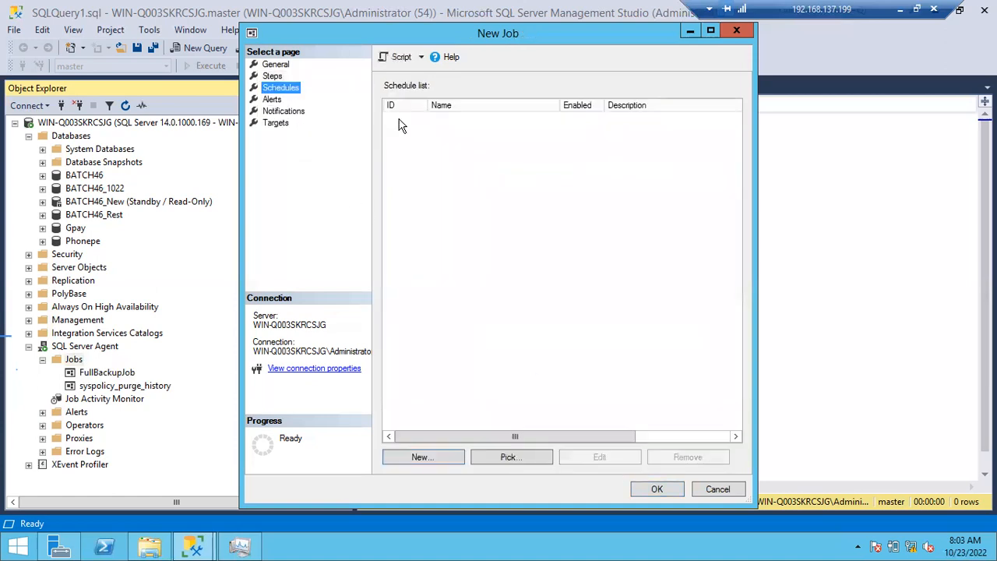
left_click(418, 457)
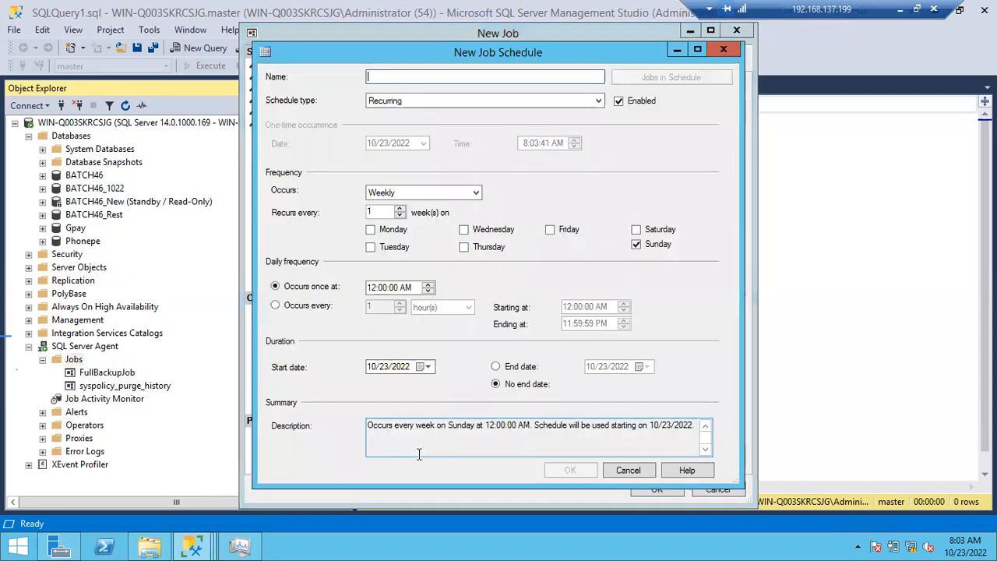
type("LogBacup")
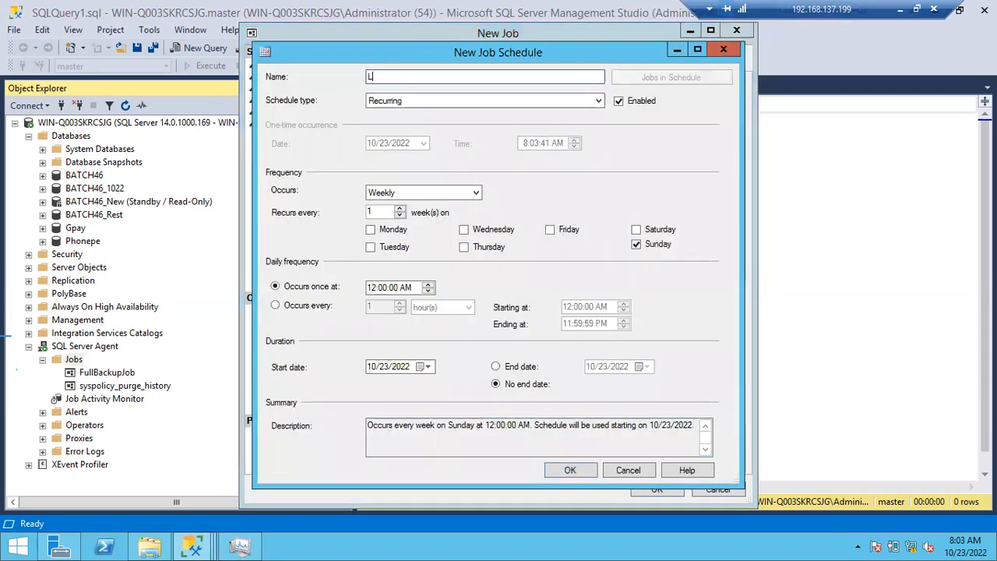
key("BackSpace")
key("BackSpace")
type("kupsch")
- Set the schedule to occur daily, repeating every 15 minutes, and save both the schedule and the new job
left_click(401, 191)
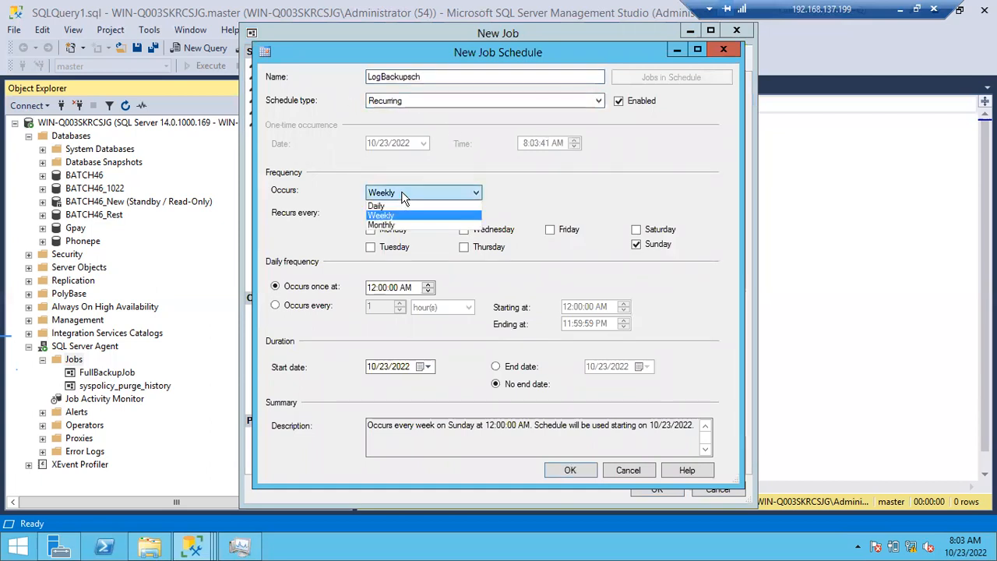
left_click(396, 204)
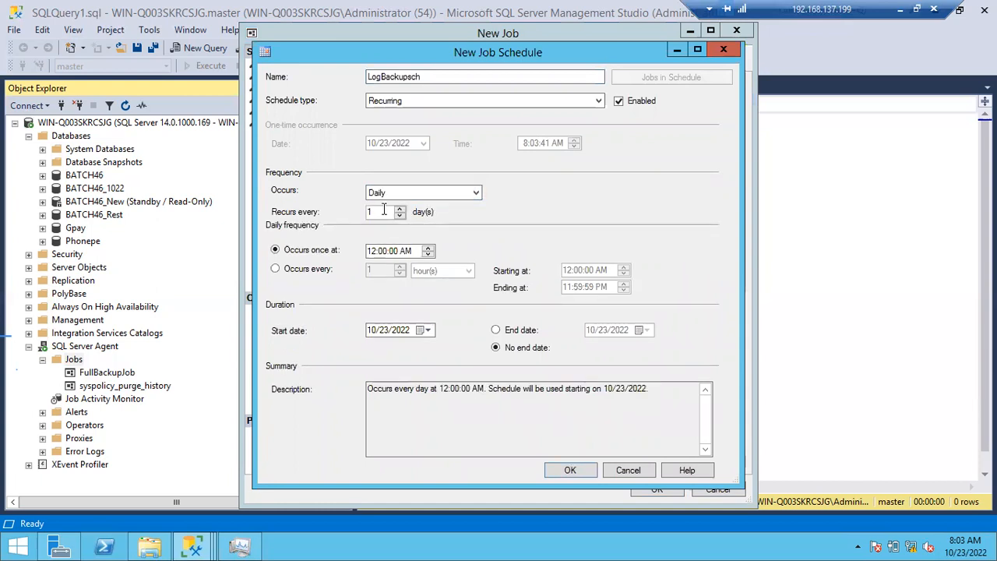
double_click(383, 210)
left_click(277, 271)
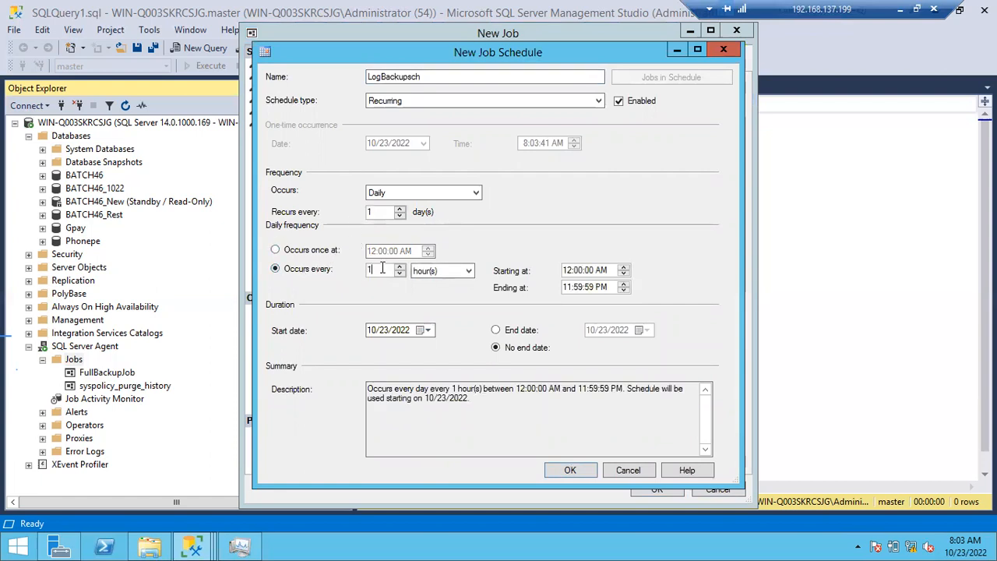
type("5")
left_click(459, 273)
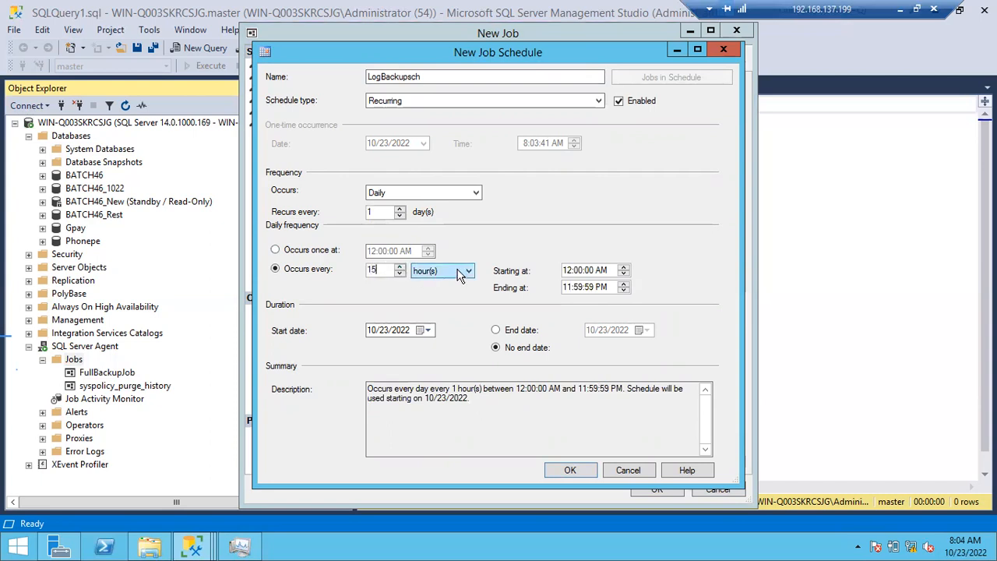
left_click(445, 294)
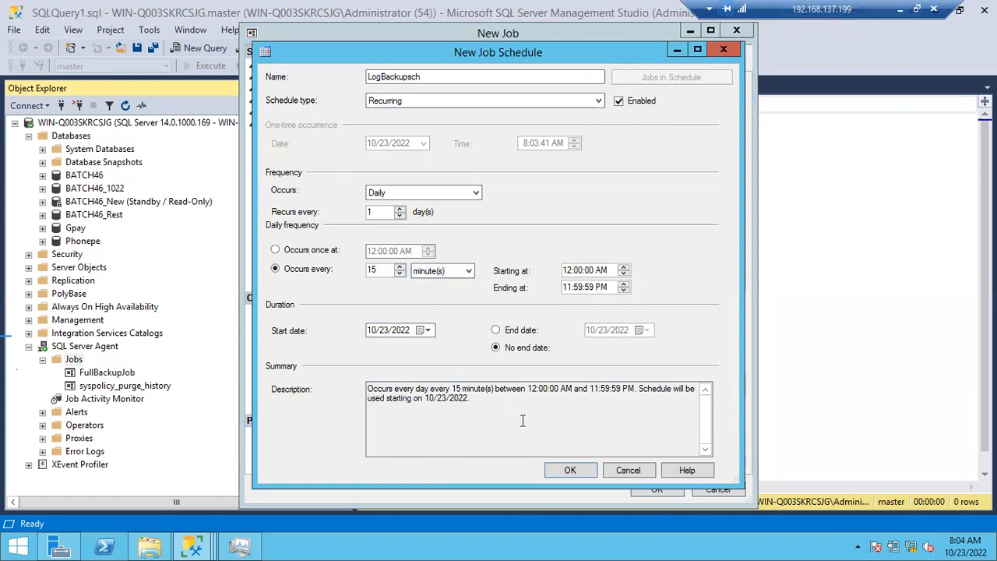
left_click(570, 471)
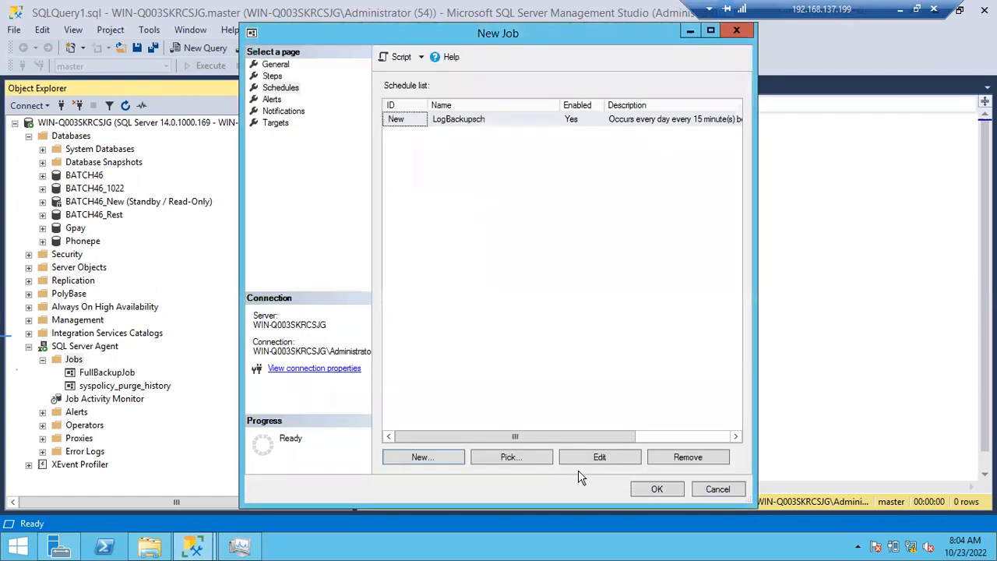
left_click(648, 490)
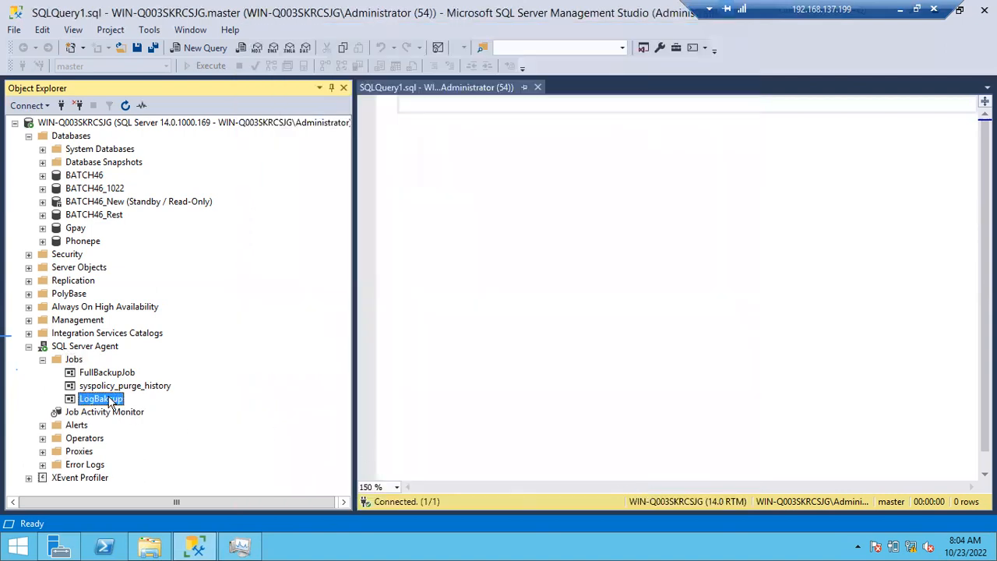
- Start the LogBakcup job from Object Explorer and dismiss its result dialog
right_click(109, 401)
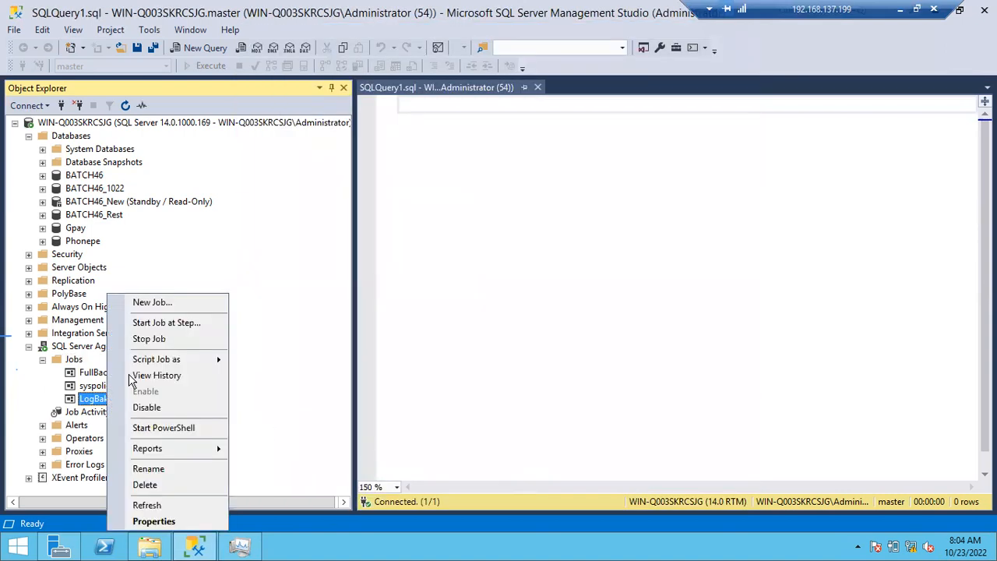
left_click(167, 320)
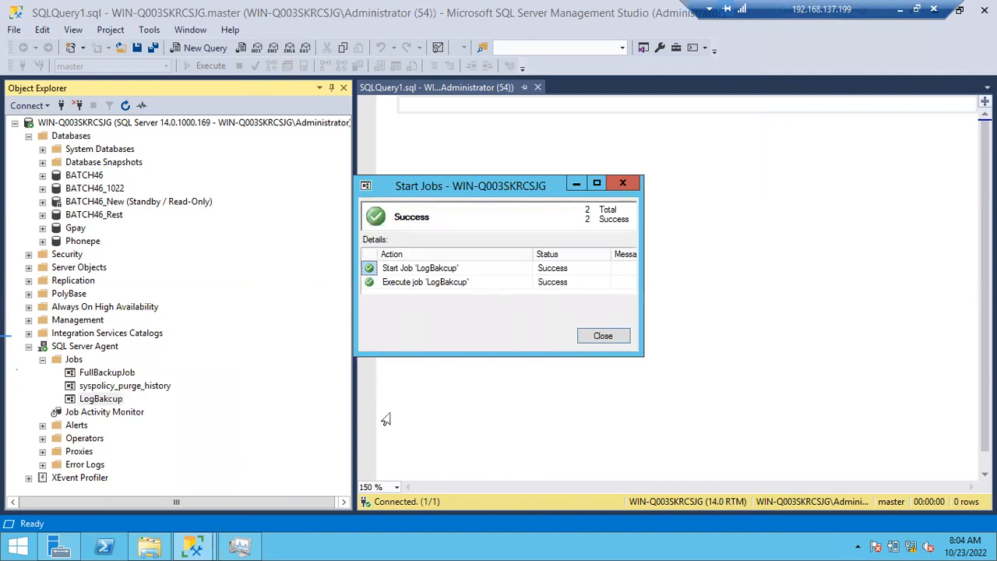
left_click(601, 335)
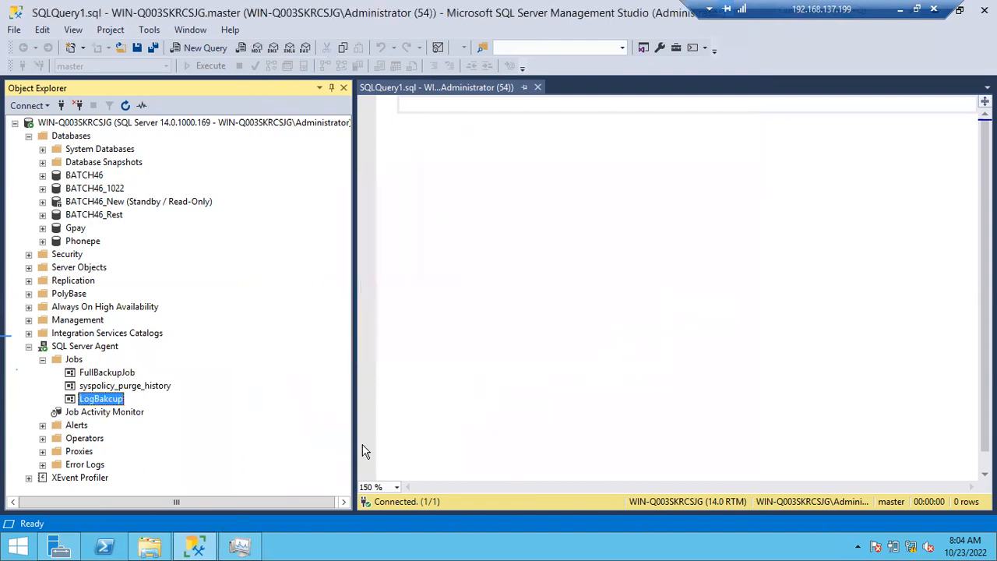
- Check the Backup folder in File Explorer for the Batch46_Logbackup_10232022 file, and close the folder window
left_click(150, 545)
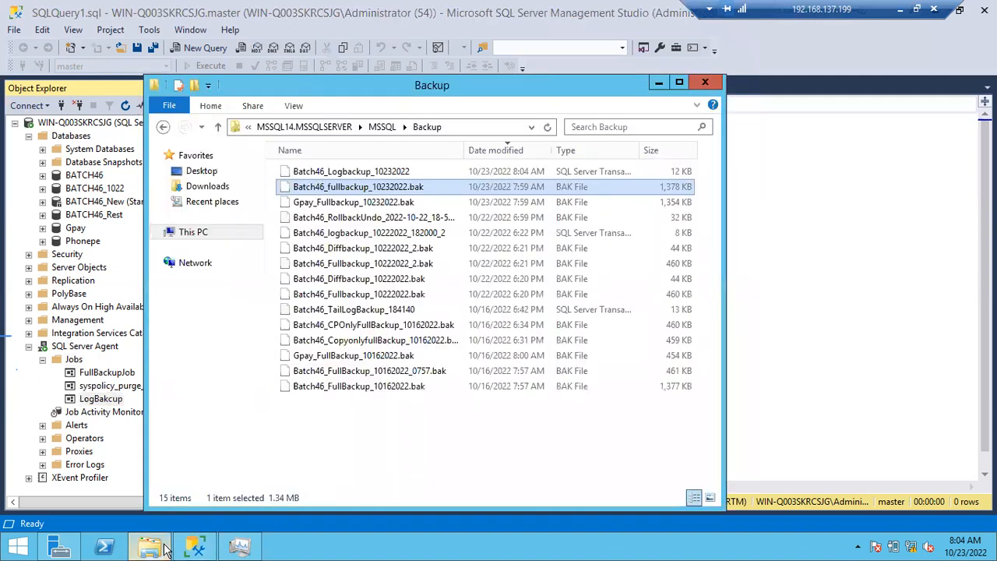
left_click(520, 172)
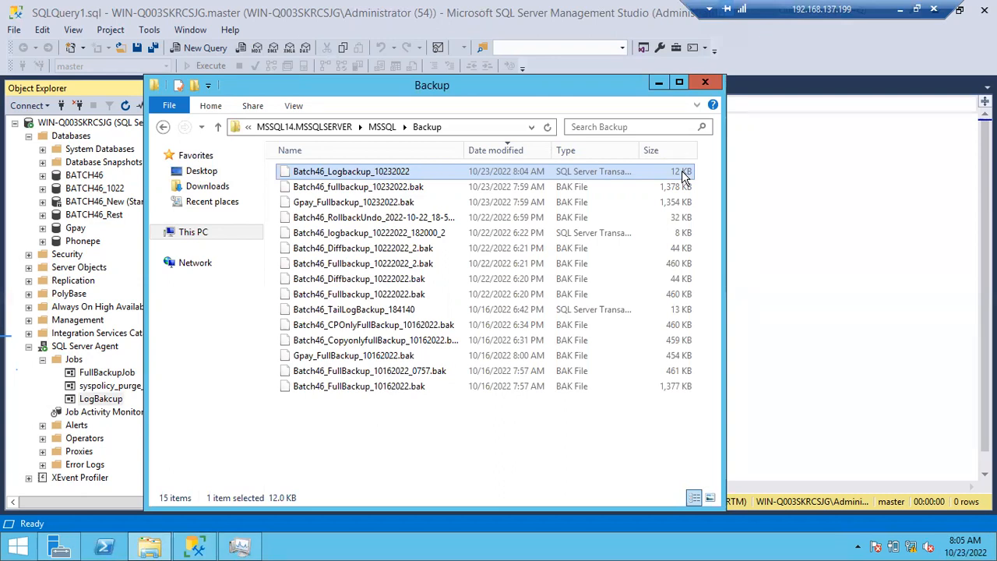
left_click(704, 83)
- Script FullBackupJob as a CREATE statement to a new query editor window
right_click(119, 372)
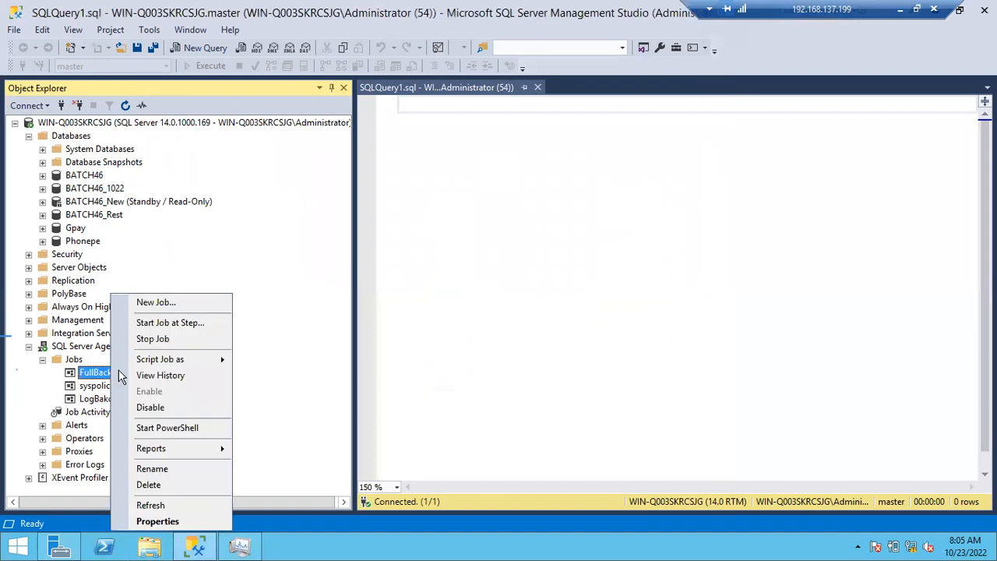
mouse_move(172, 367)
mouse_move(290, 361)
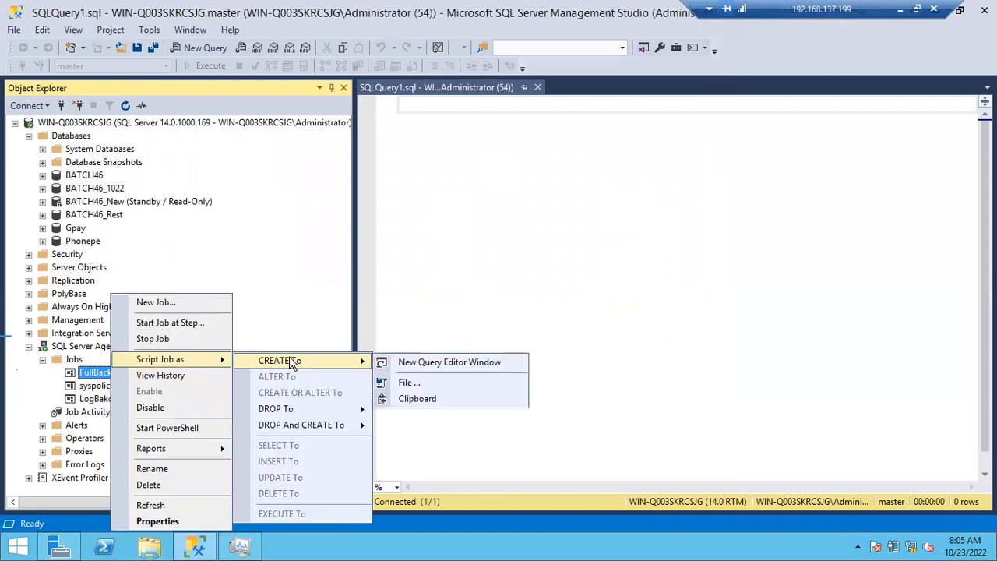
left_click(425, 361)
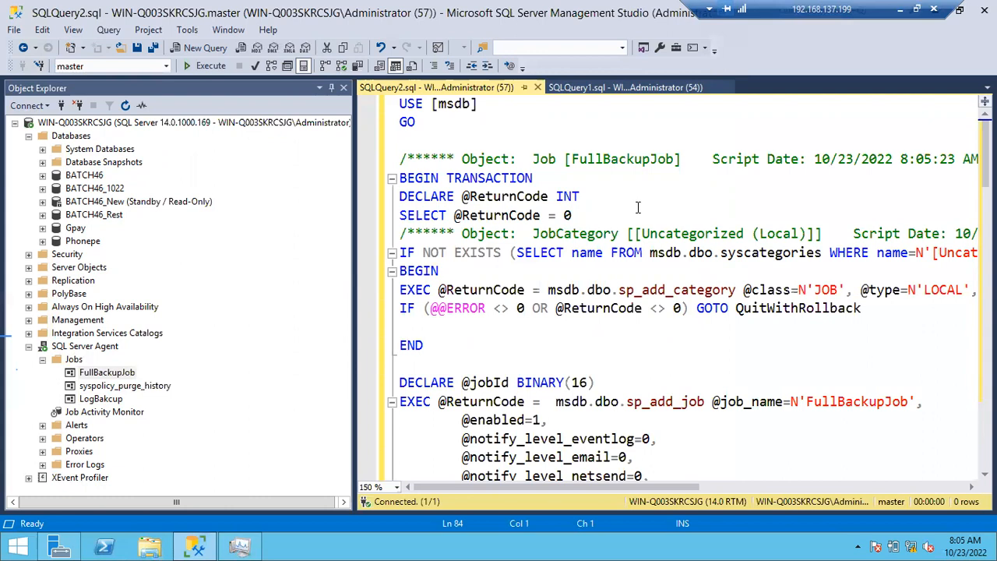
- Select the entire generated FullBackupJob script, review it from end to start, and clear the selection
key("ctrl+a")
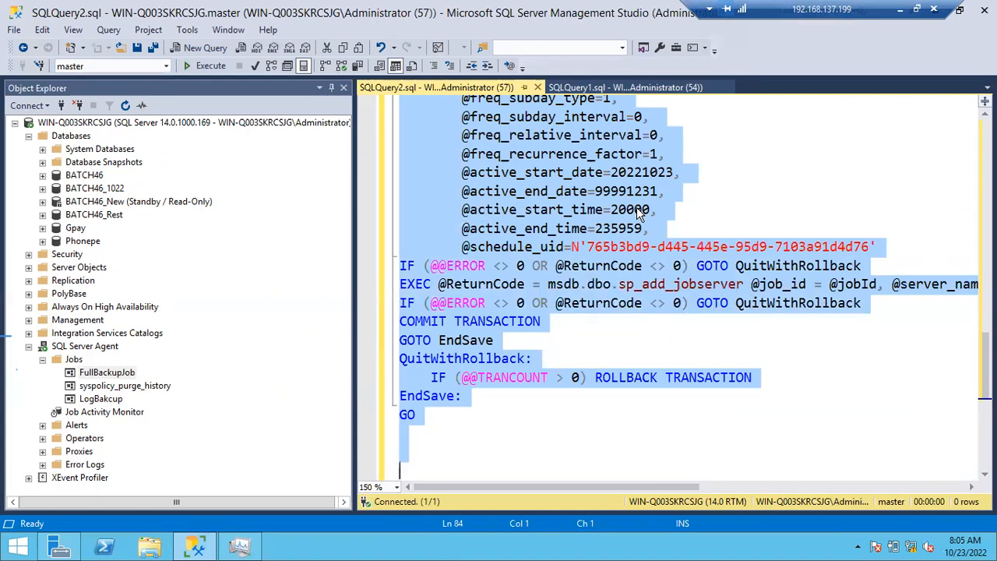
scroll(637, 209, "up", 10)
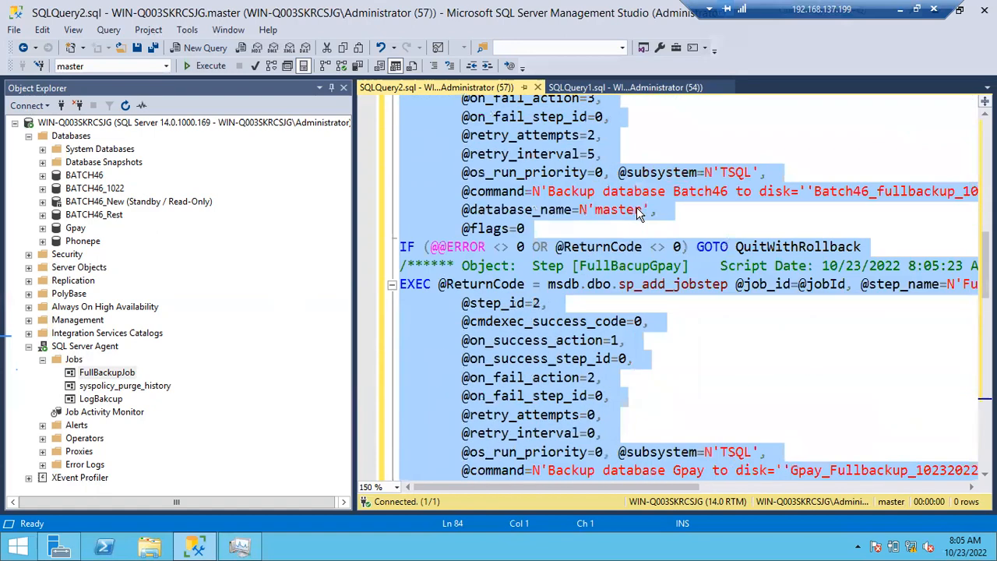
scroll(636, 207, "up", 5)
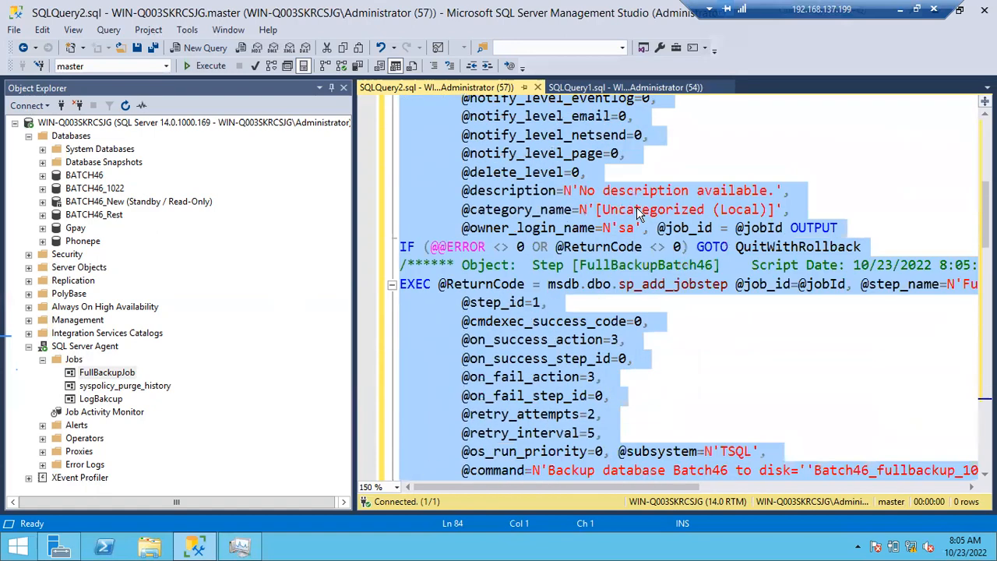
scroll(637, 210, "up", 6)
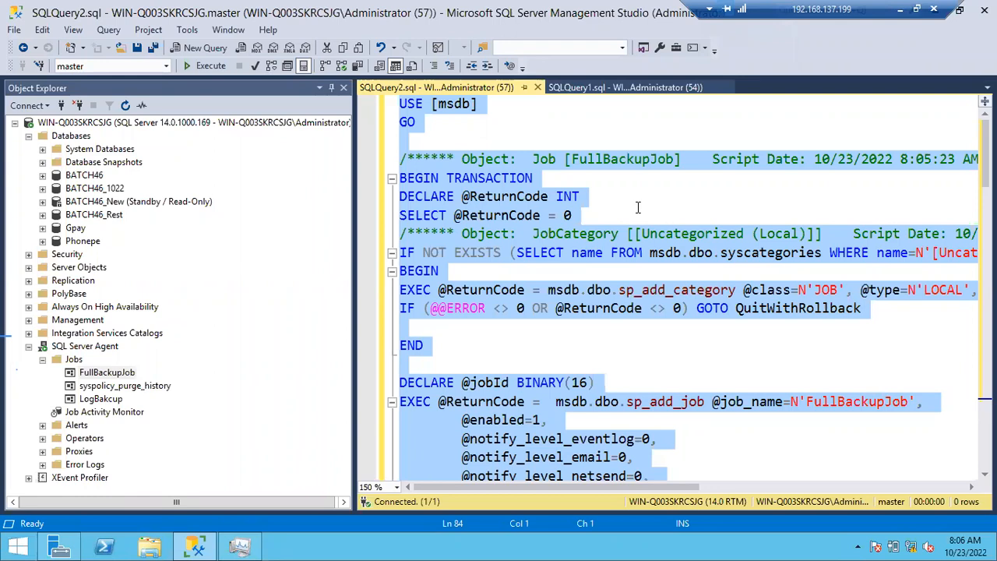
left_click(637, 207)
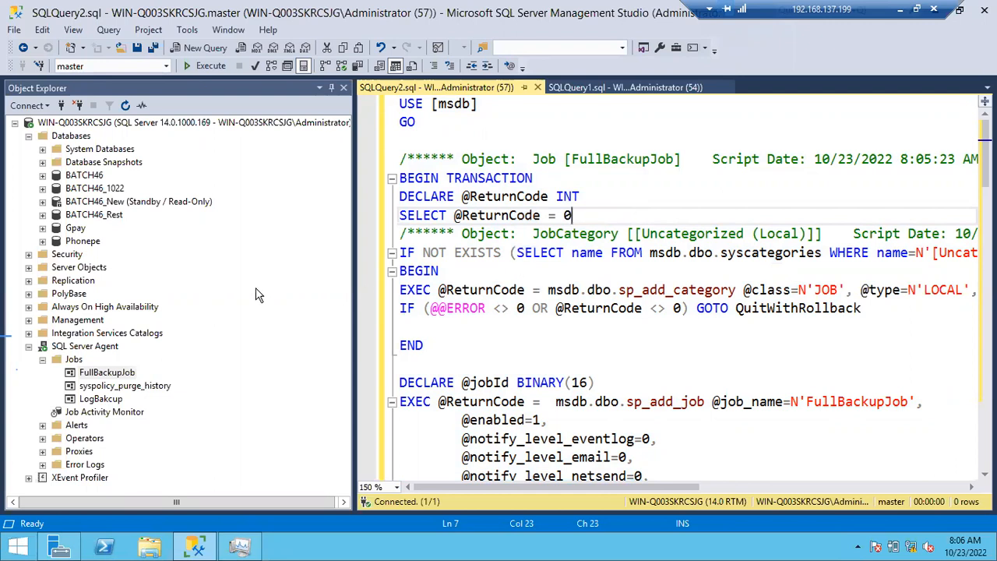
- Look over the Alerts and Operators nodes under SQL Server Agent
left_click(30, 350)
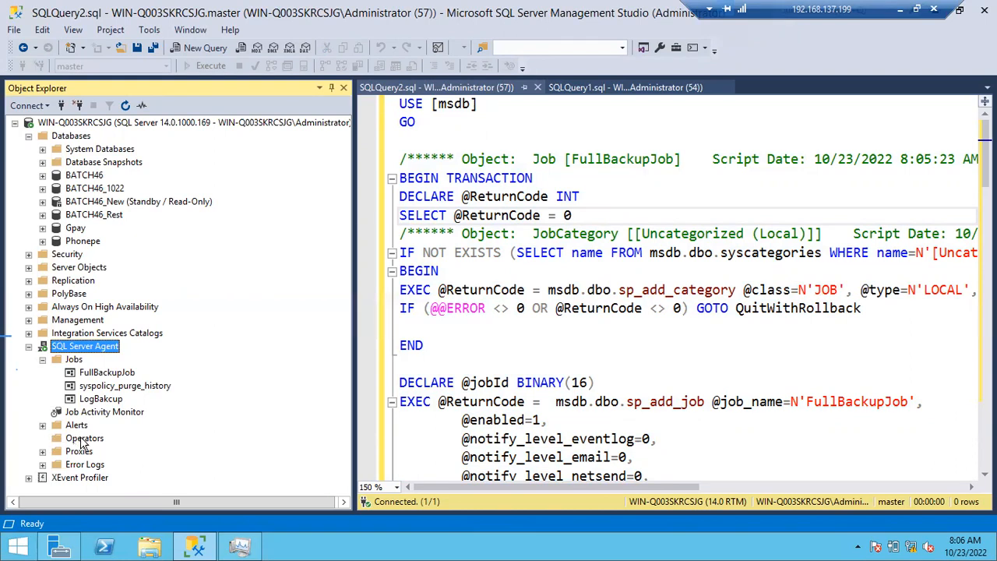
left_click(76, 428)
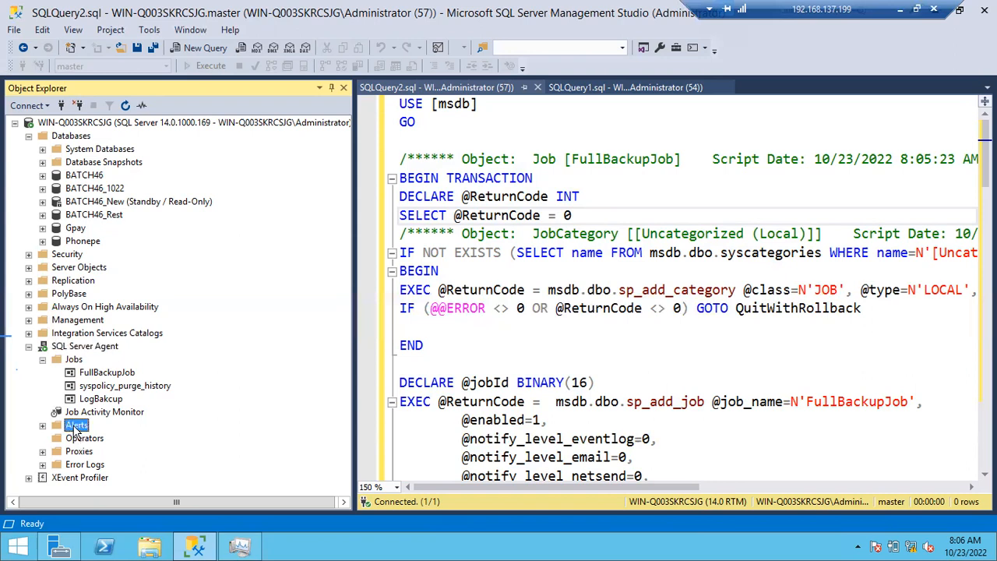
left_click(71, 441)
- Locate Database Mail under Management, and collapse the Management and Databases nodes
left_click(28, 320)
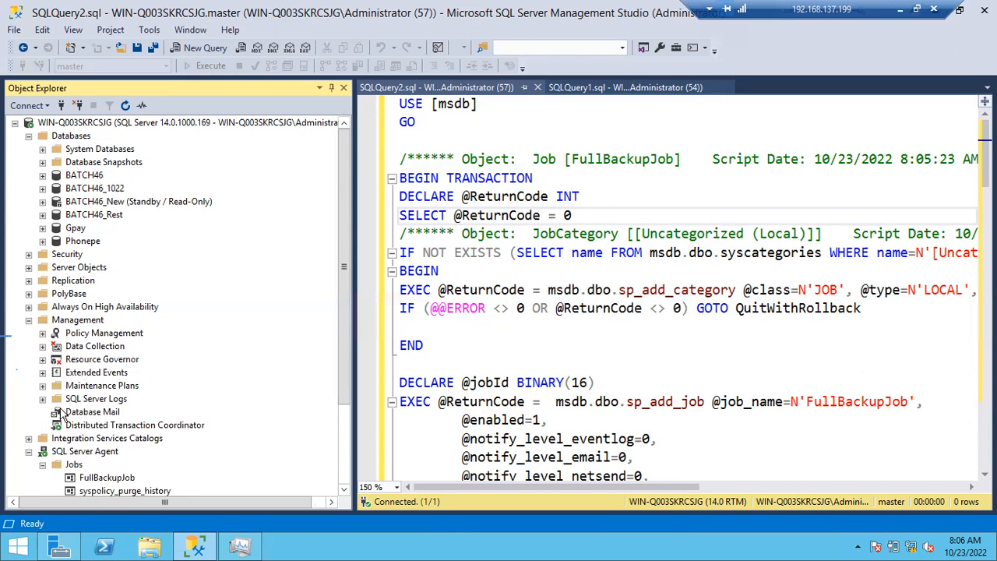
left_click(70, 414)
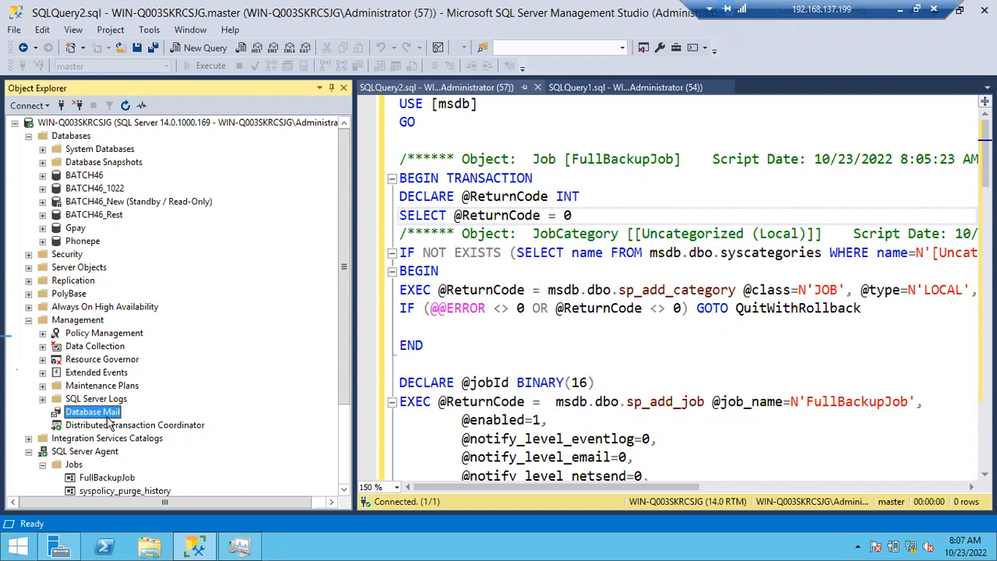
left_click(28, 320)
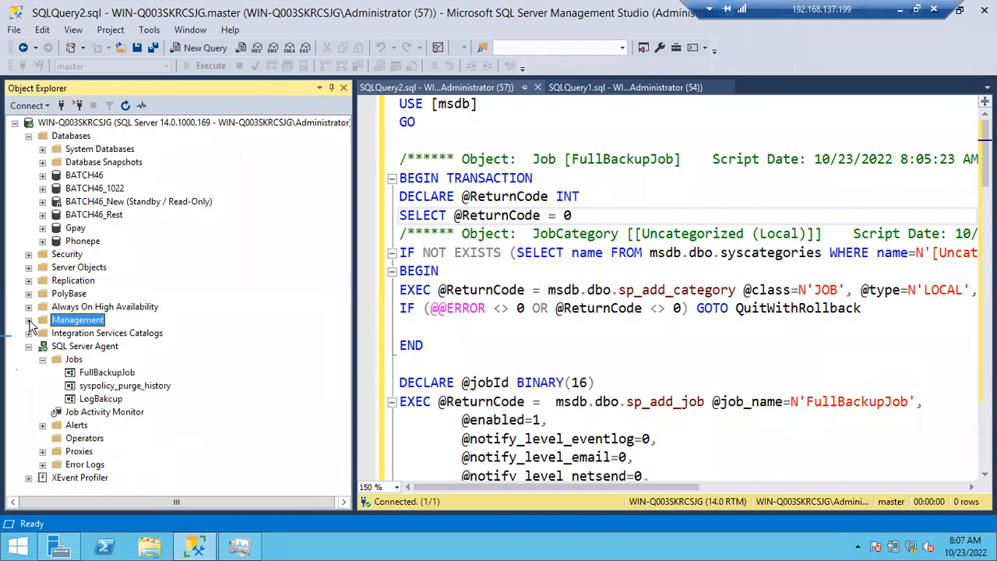
left_click(29, 136)
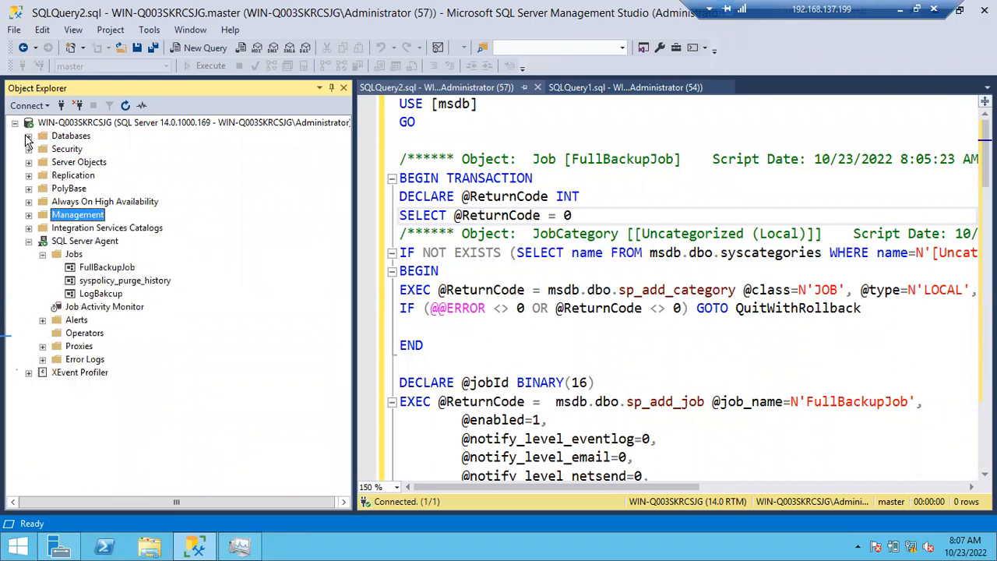